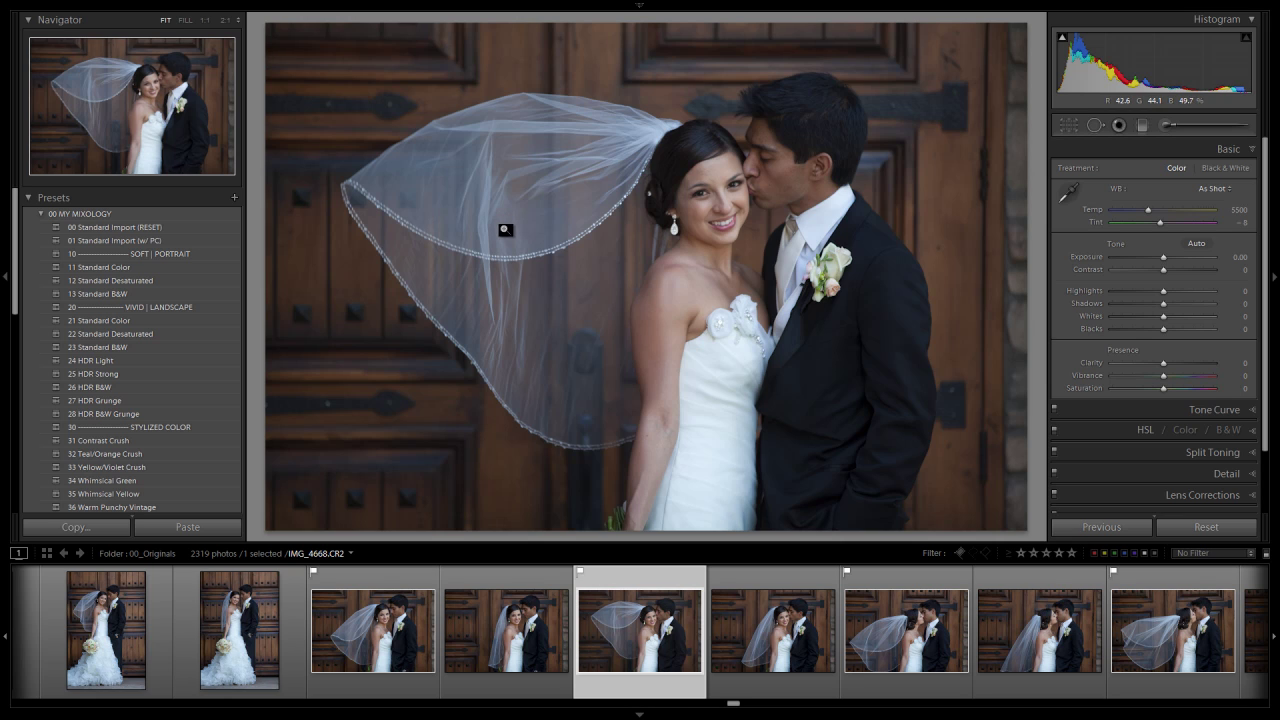
Step: Apply the 11 Standard Color preset to the photo of the bride and groom and set its temperature to 5650
{"action": "left_click", "coordinate": [77, 267]}
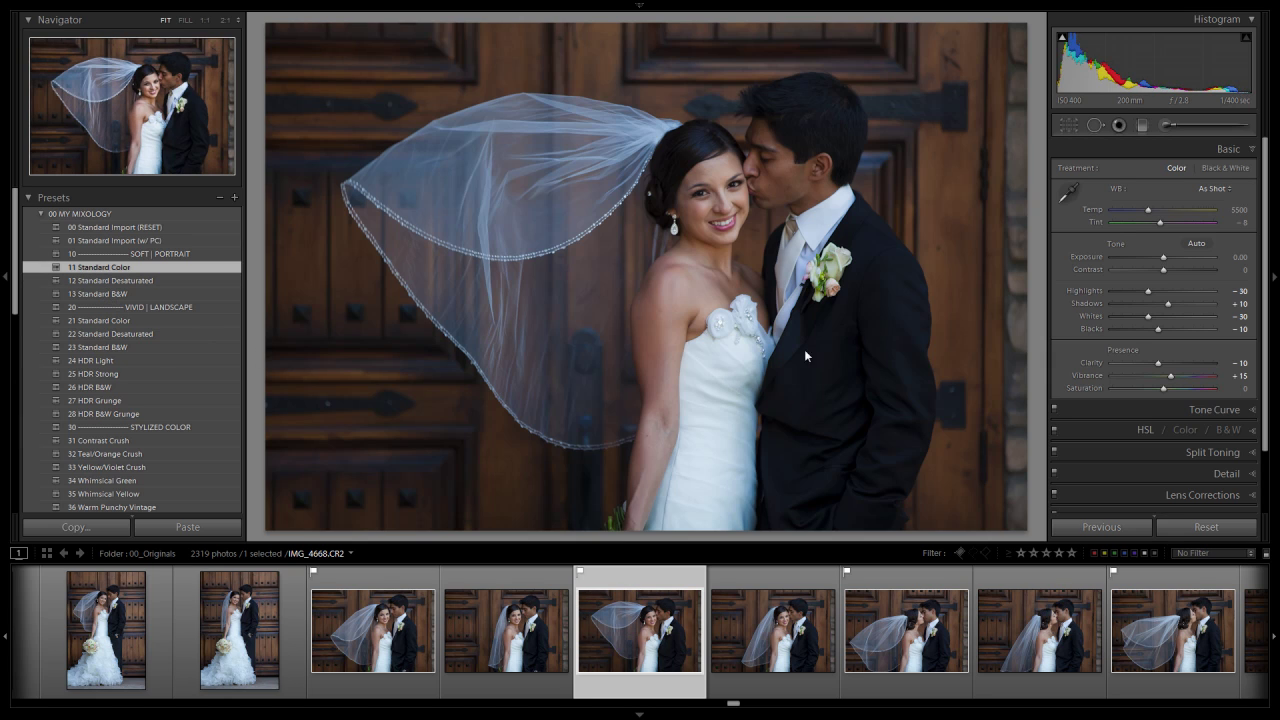
{"action": "key", "text": "Up"}
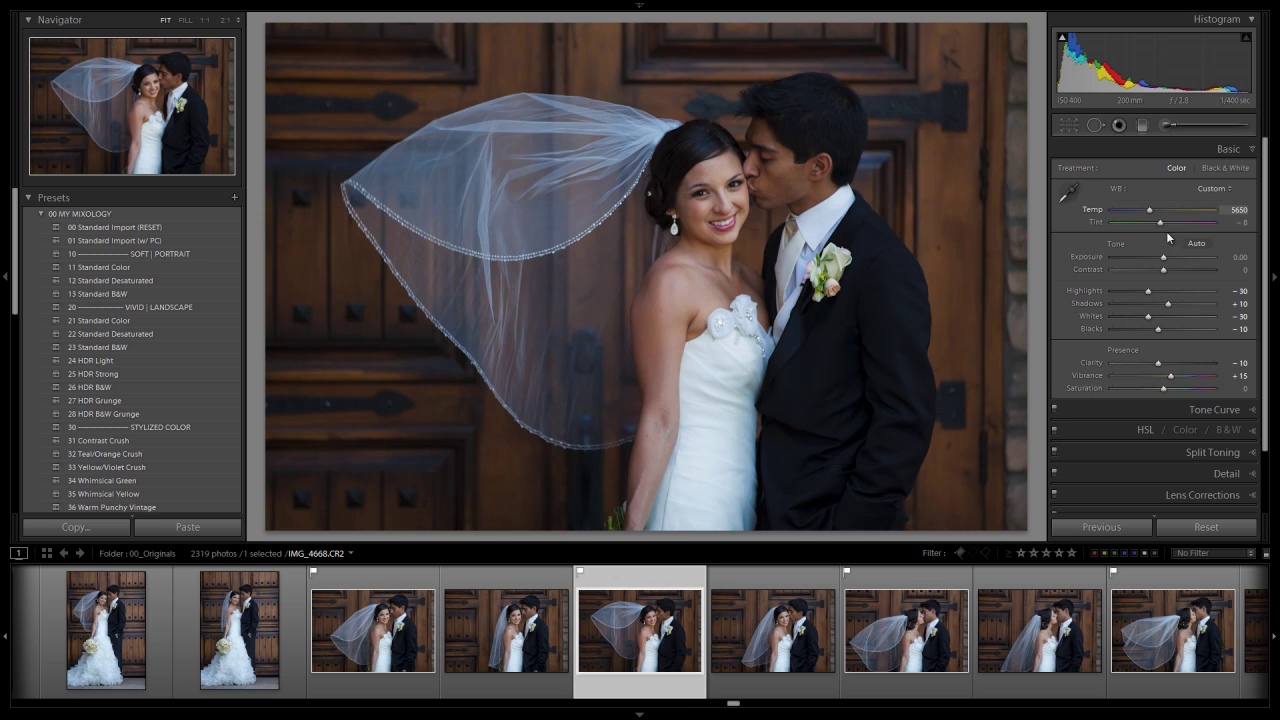
Step: Raise the photo's exposure to +0.30
{"action": "key", "text": "Up"}
{"action": "key", "text": "Up"}
{"action": "key", "text": "Up"}
{"action": "key", "text": "Up"}
{"action": "key", "text": "Up"}
{"action": "key", "text": "Up"}
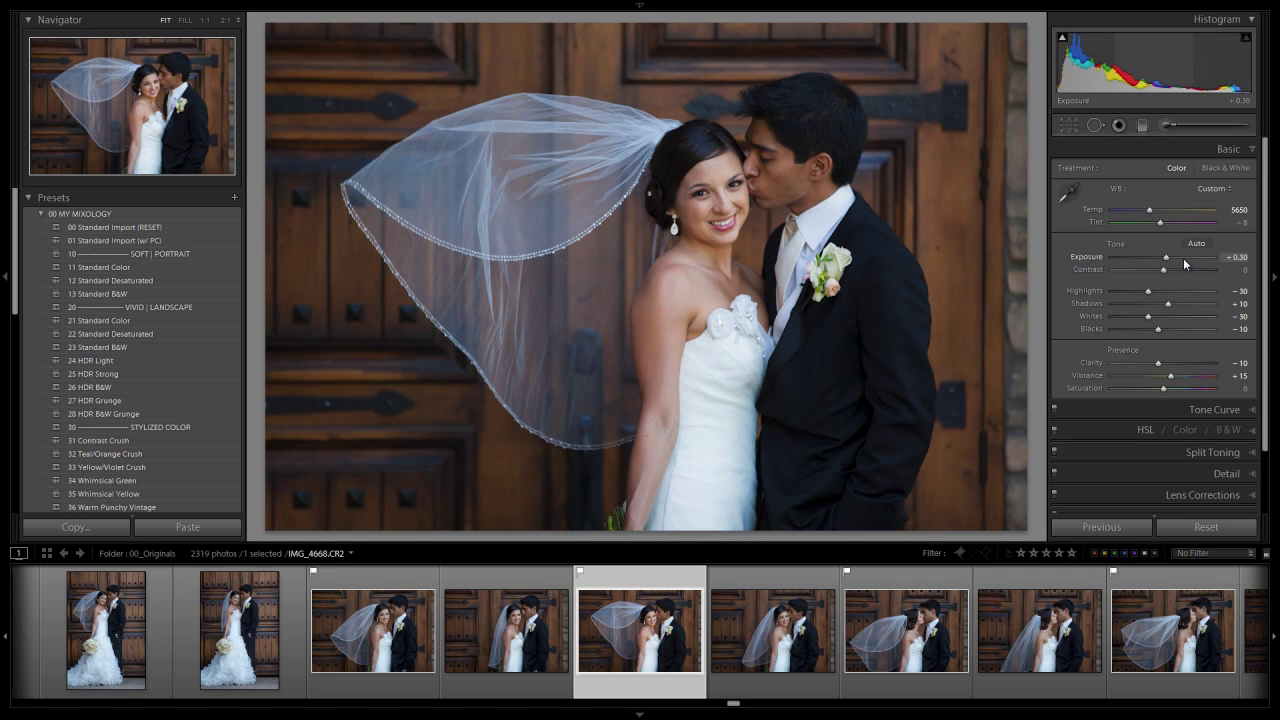
{"action": "key", "text": "Down"}
{"action": "key", "text": "Down"}
{"action": "key", "text": "Up"}
{"action": "key", "text": "Up"}
Step: Correct the photo's white balance with a tint of −3 and a temperature of 5800
{"action": "key", "text": "Right"}
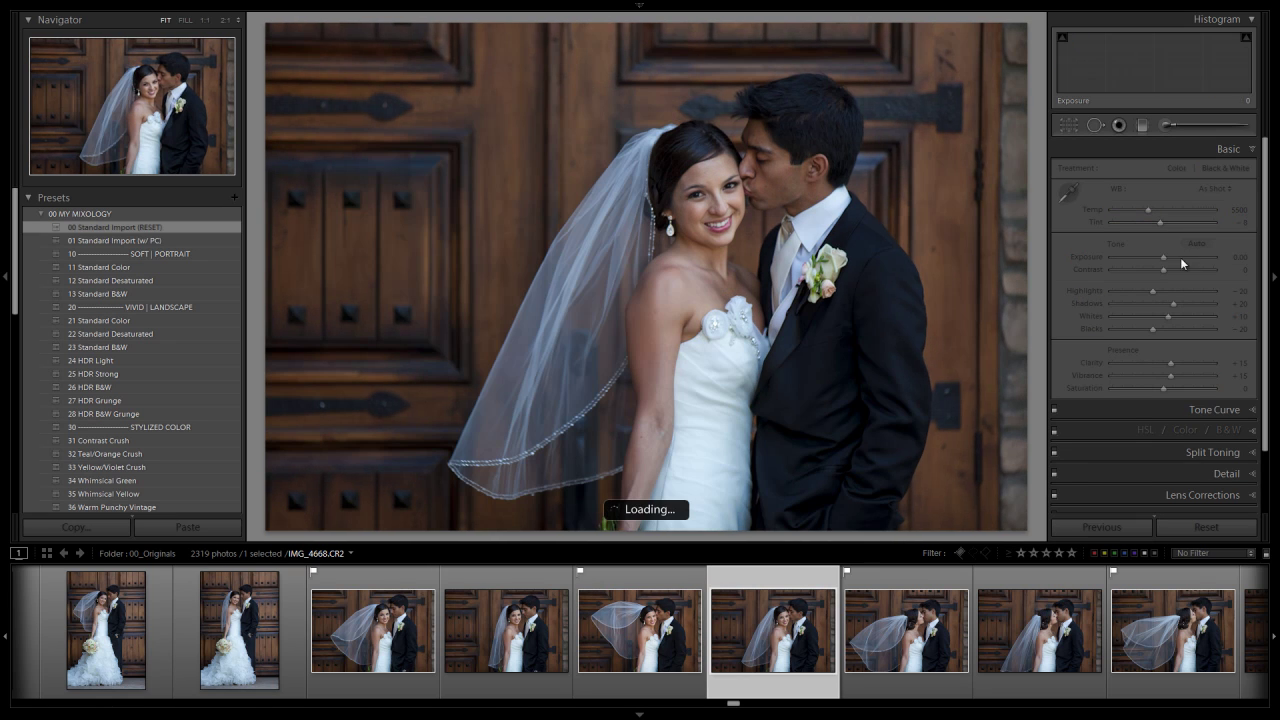
{"action": "key", "text": "Left"}
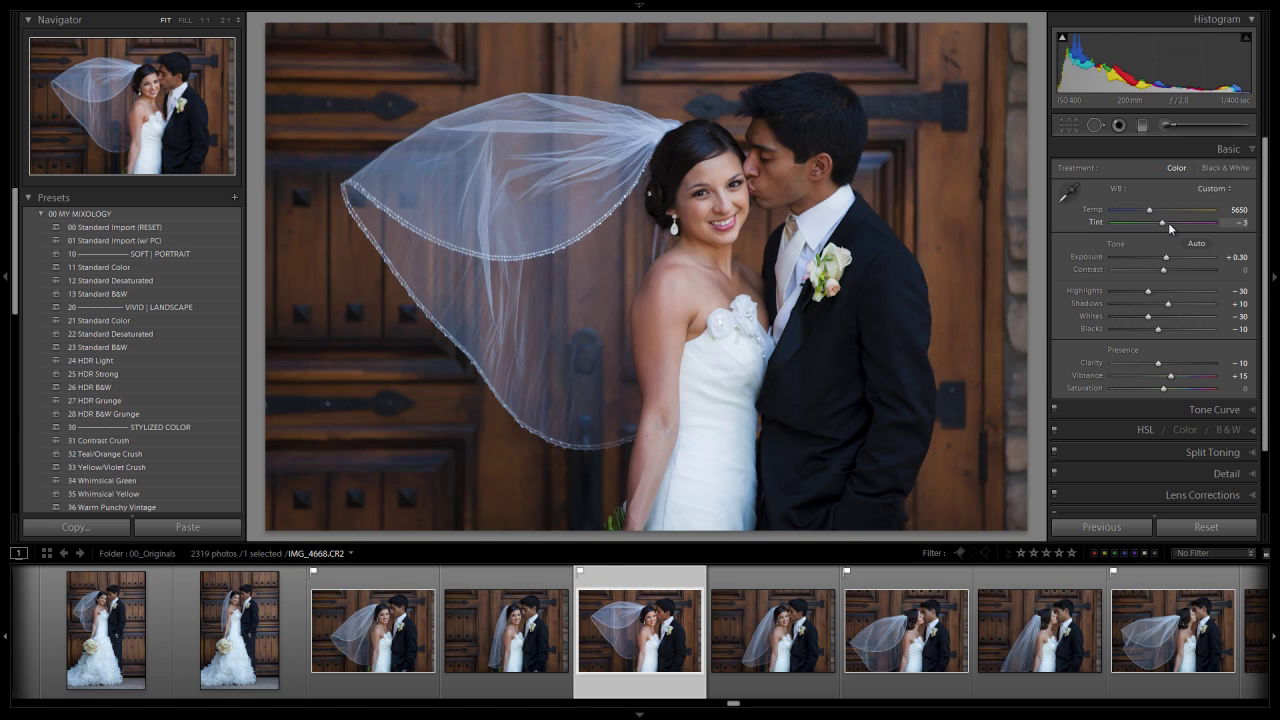
{"action": "key", "text": "Up"}
Step: Try a clarity of +30 on the photo and restore the clarity to −10
{"action": "scroll", "coordinate": [1170, 365], "scroll_direction": "up", "scroll_amount": 4}
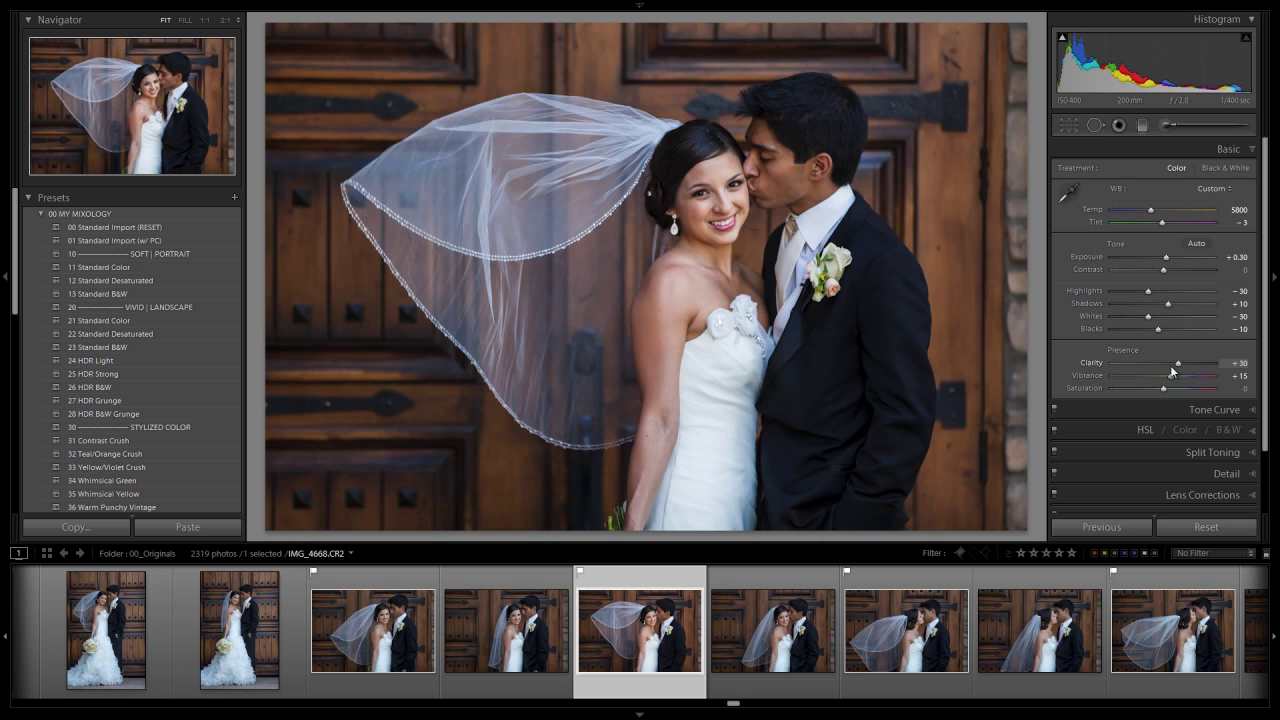
{"action": "key", "text": "shift"}
{"action": "scroll", "coordinate": [1170, 365], "scroll_direction": "down", "scroll_amount": 4}
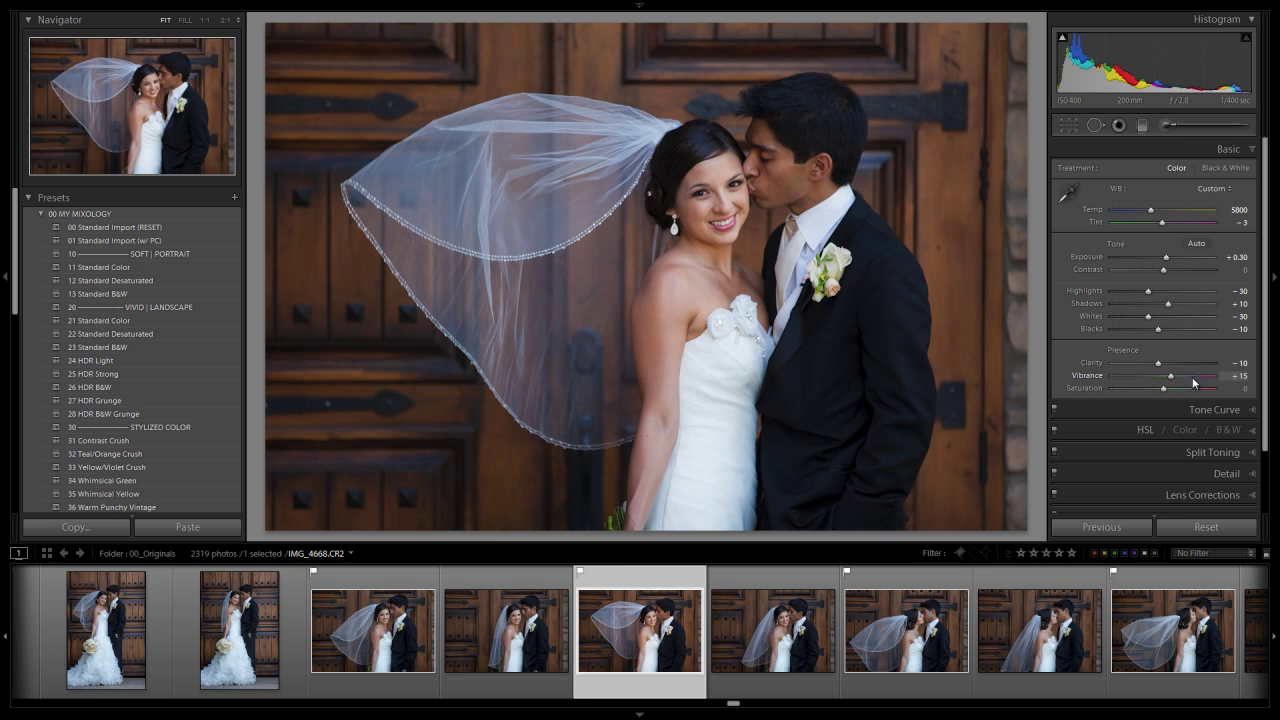
Step: Examine the photo's Tone Curve, Basic, Detail and Lens Corrections settings to review what the preset applied
{"action": "left_click", "coordinate": [1237, 414]}
{"action": "left_click", "coordinate": [1184, 309]}
{"action": "left_click", "coordinate": [1171, 325]}
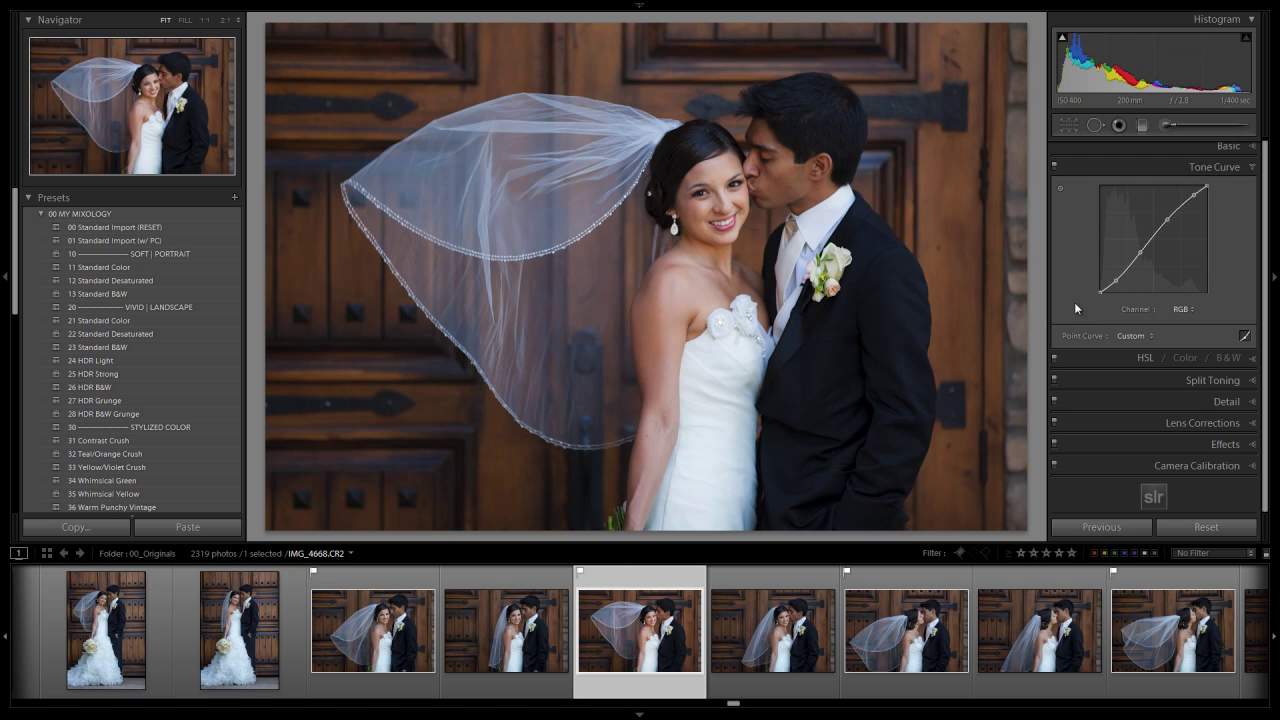
{"action": "left_click", "coordinate": [1237, 168]}
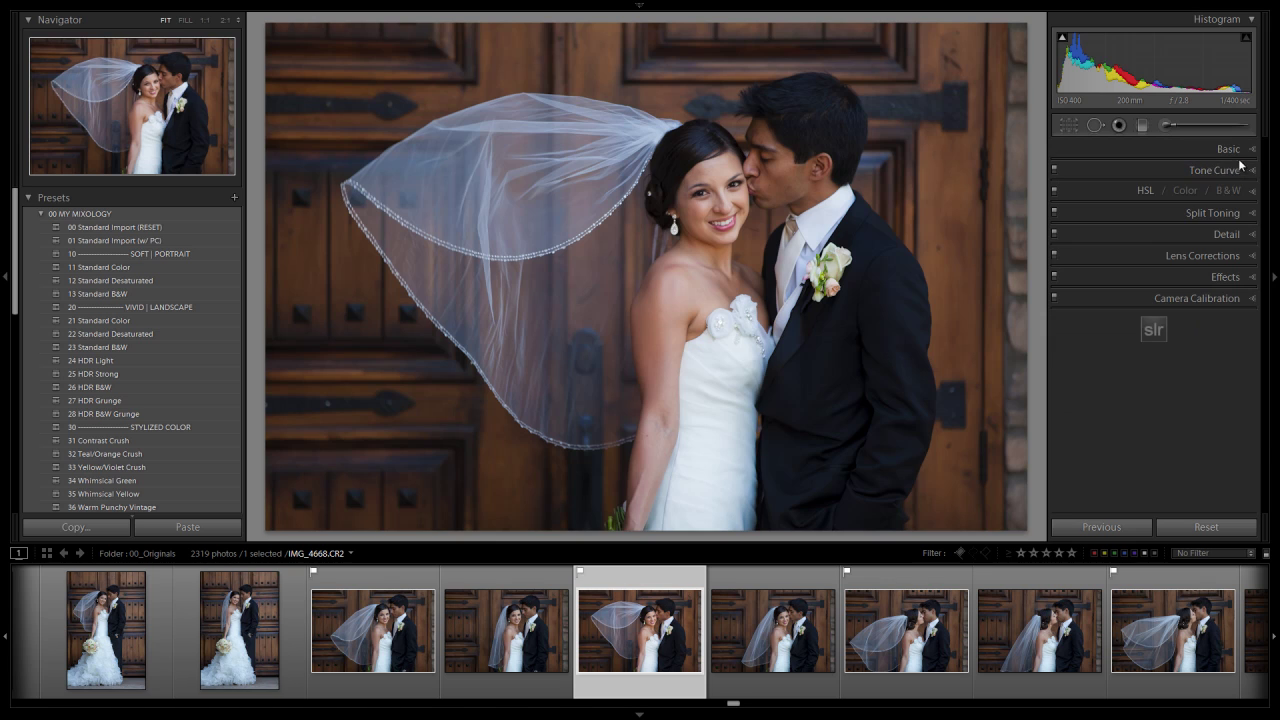
{"action": "left_click", "coordinate": [1243, 147]}
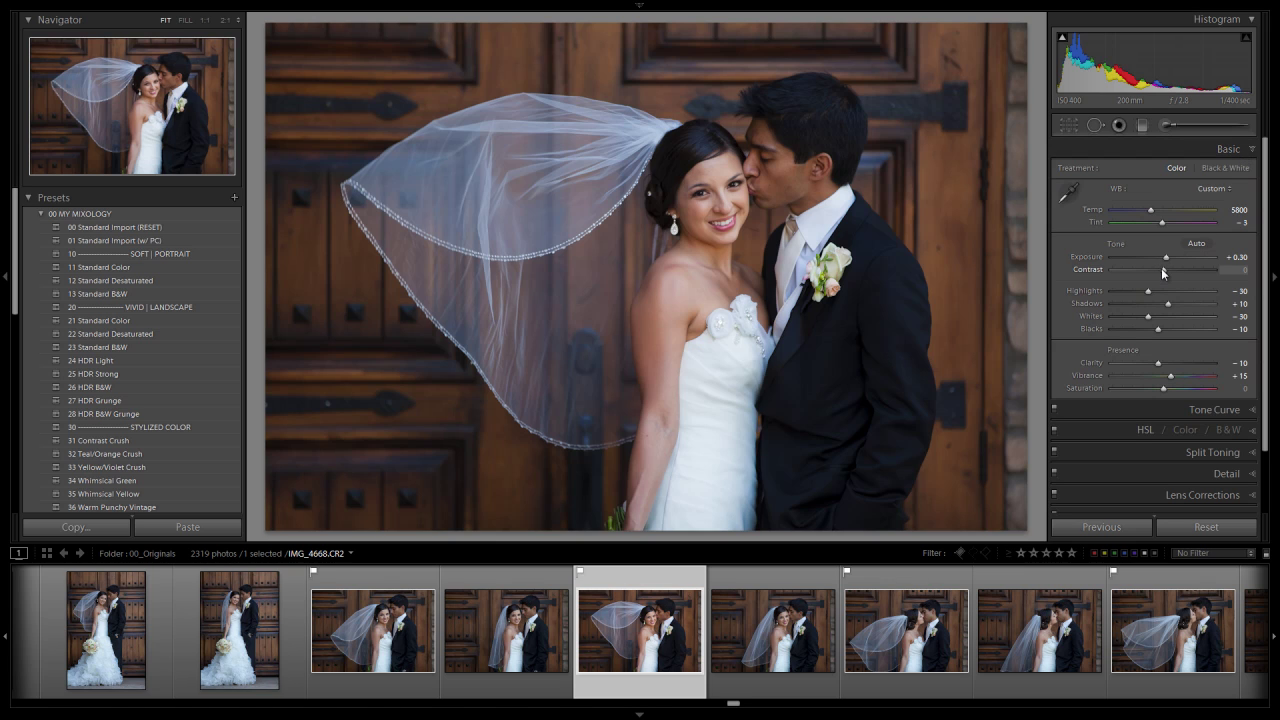
{"action": "left_click", "coordinate": [1222, 149]}
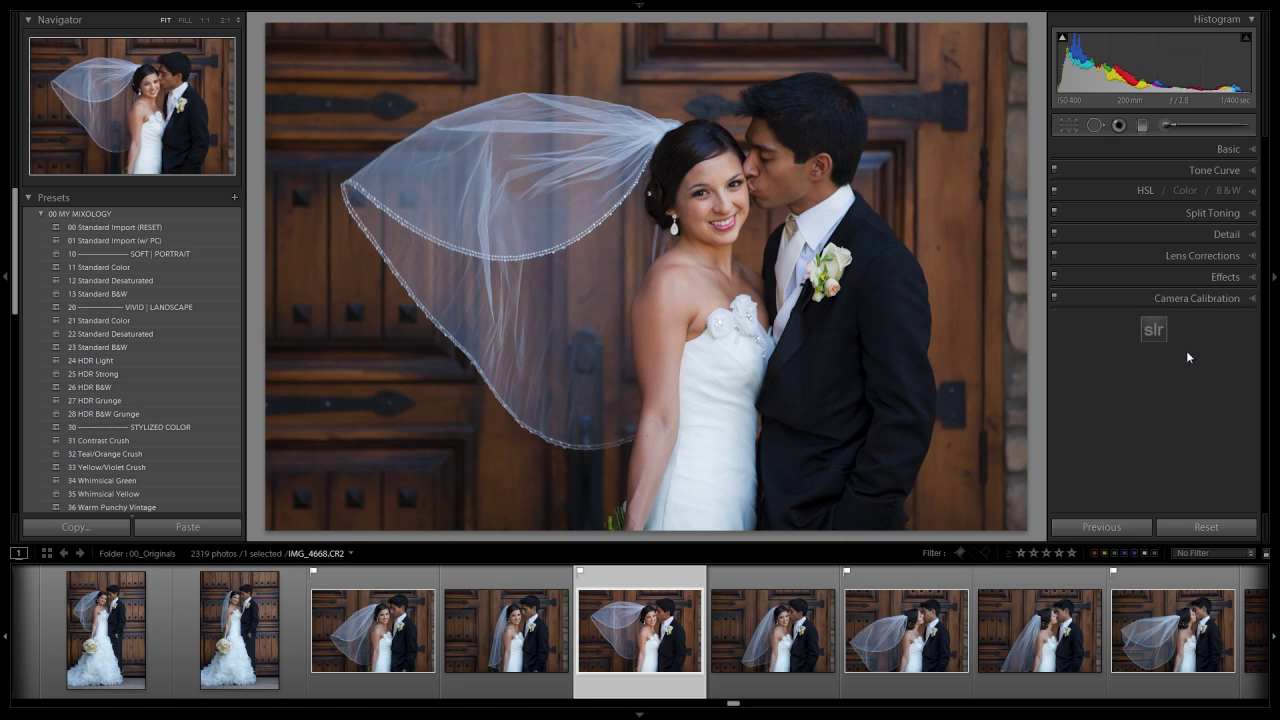
{"action": "left_click", "coordinate": [1249, 239]}
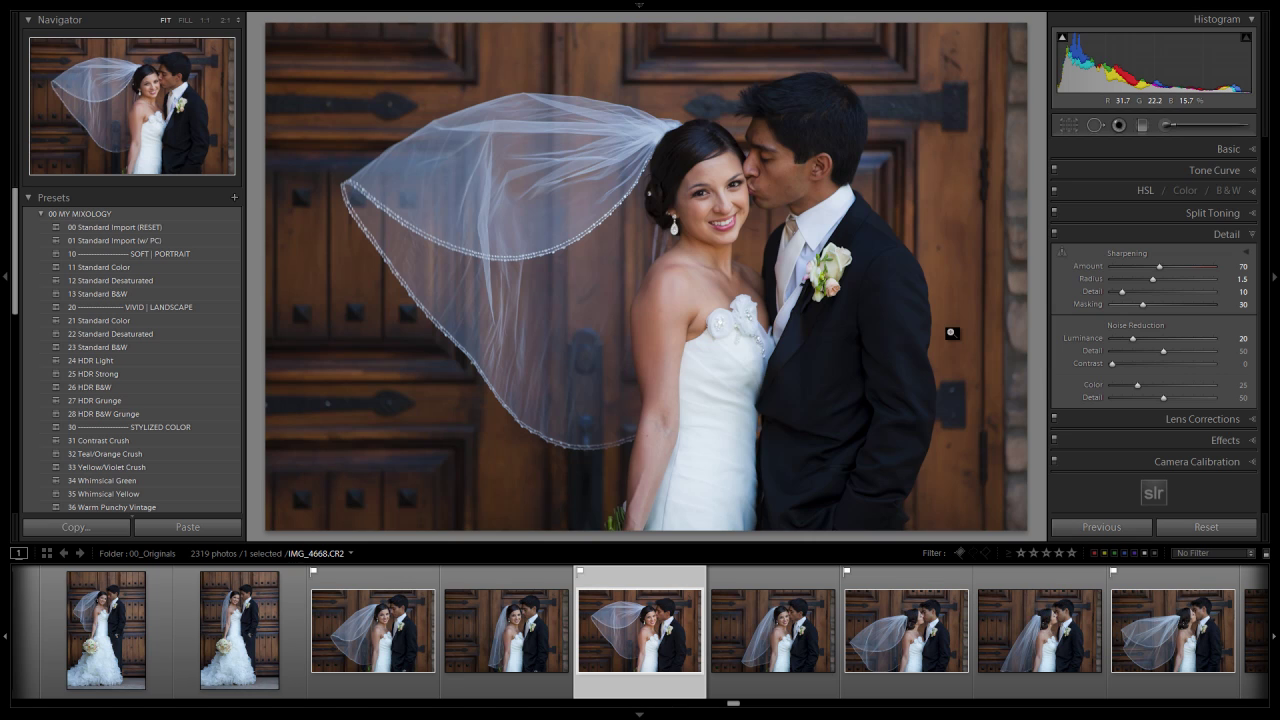
{"action": "left_click", "coordinate": [1228, 234]}
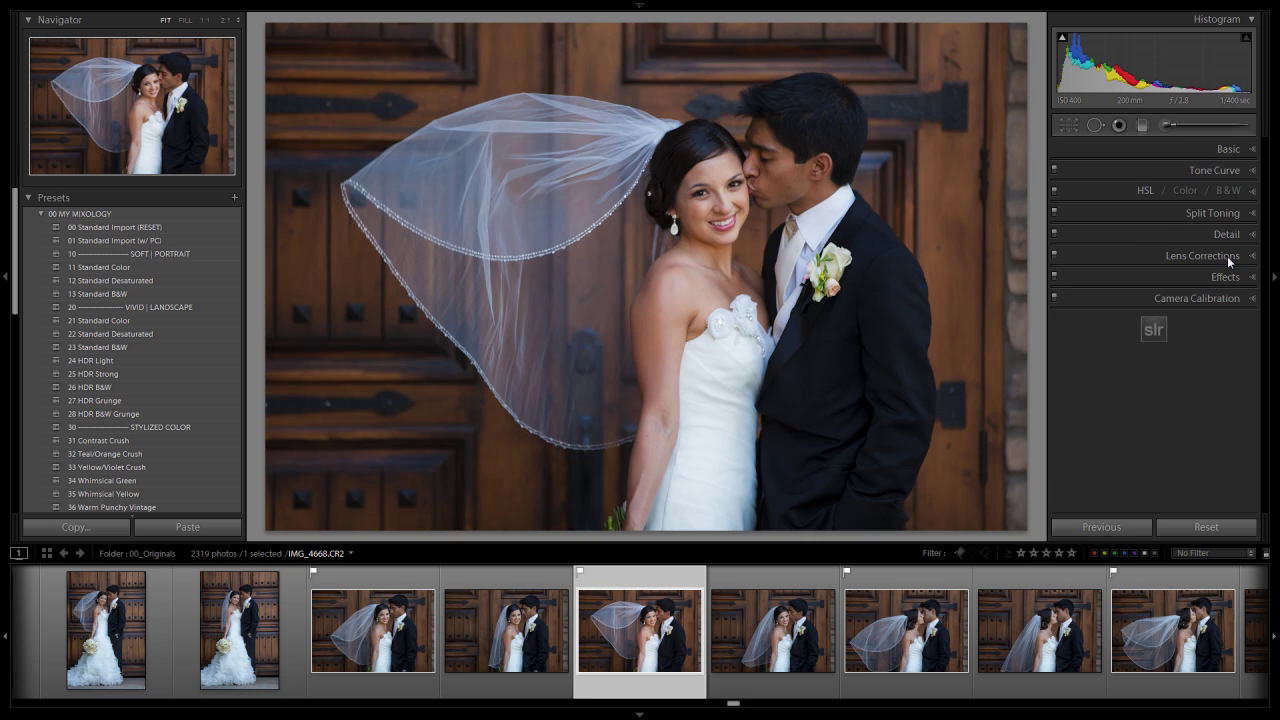
{"action": "left_click", "coordinate": [1227, 256]}
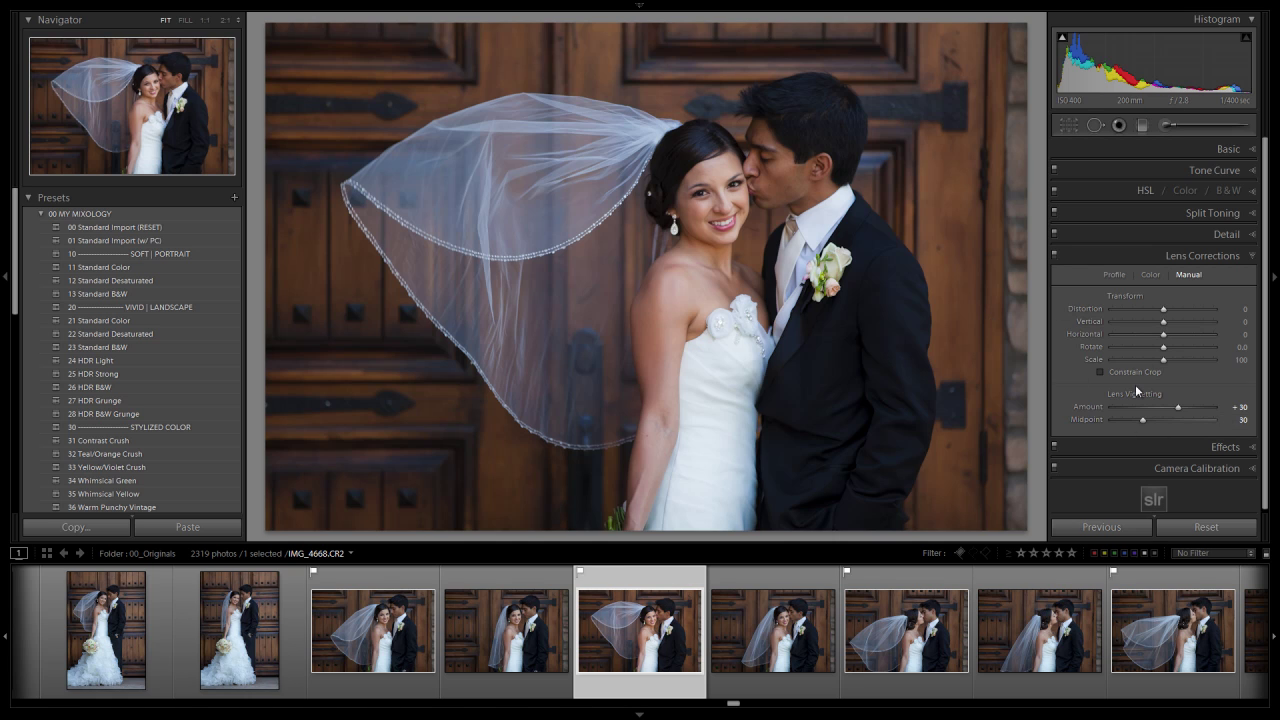
{"action": "left_click", "coordinate": [1240, 256]}
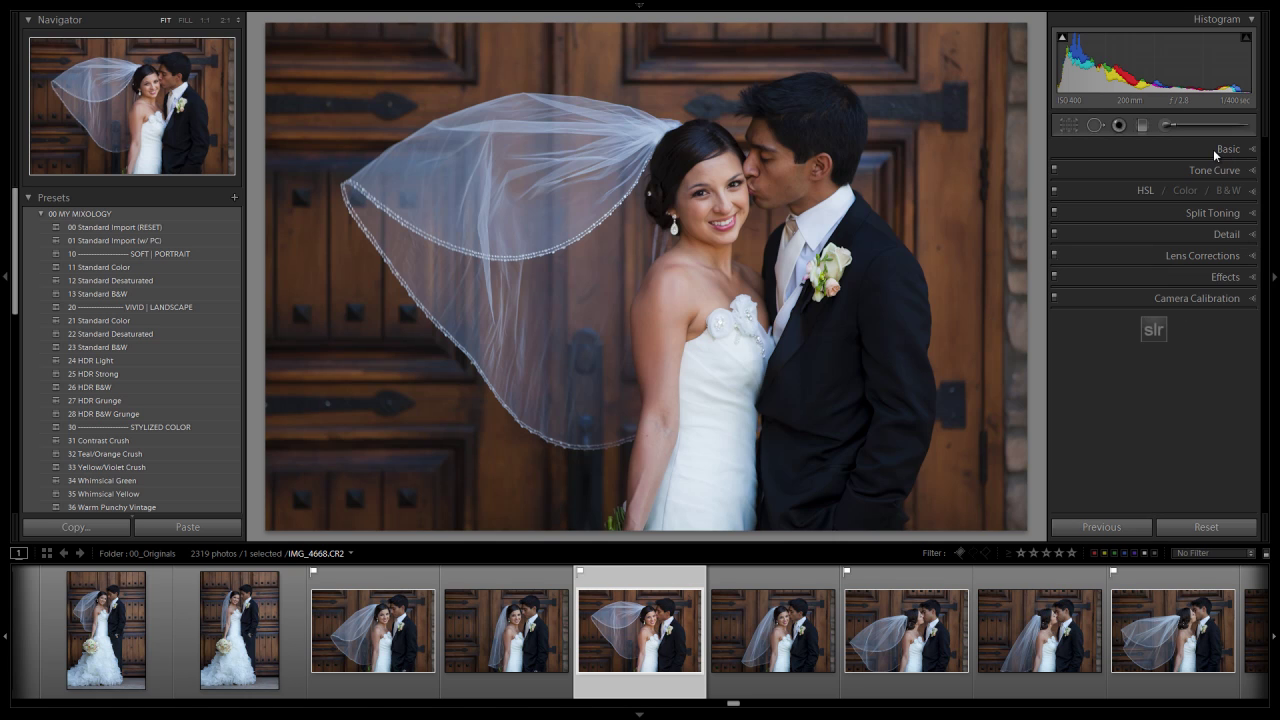
Step: Paint the 21 Skin Softener adjustment brush effect over the bride's skin and show the mask overlay
{"action": "left_click", "coordinate": [1167, 126]}
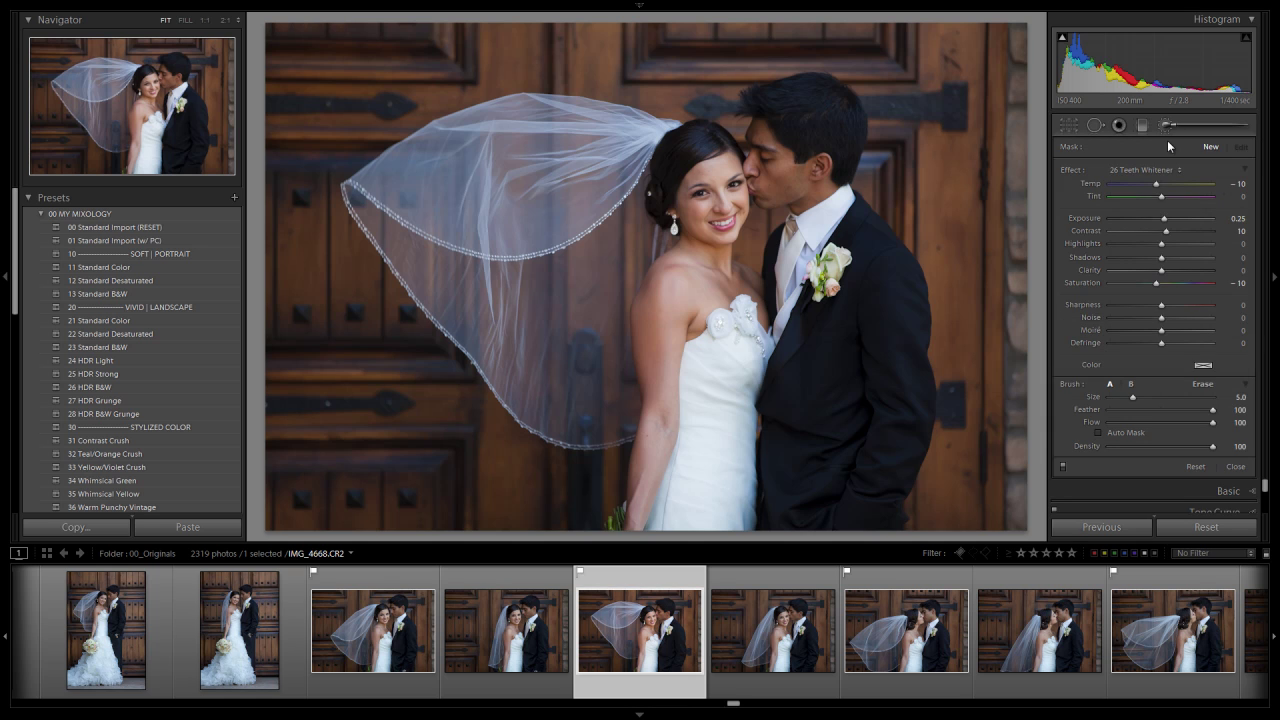
{"action": "left_click", "coordinate": [1140, 172]}
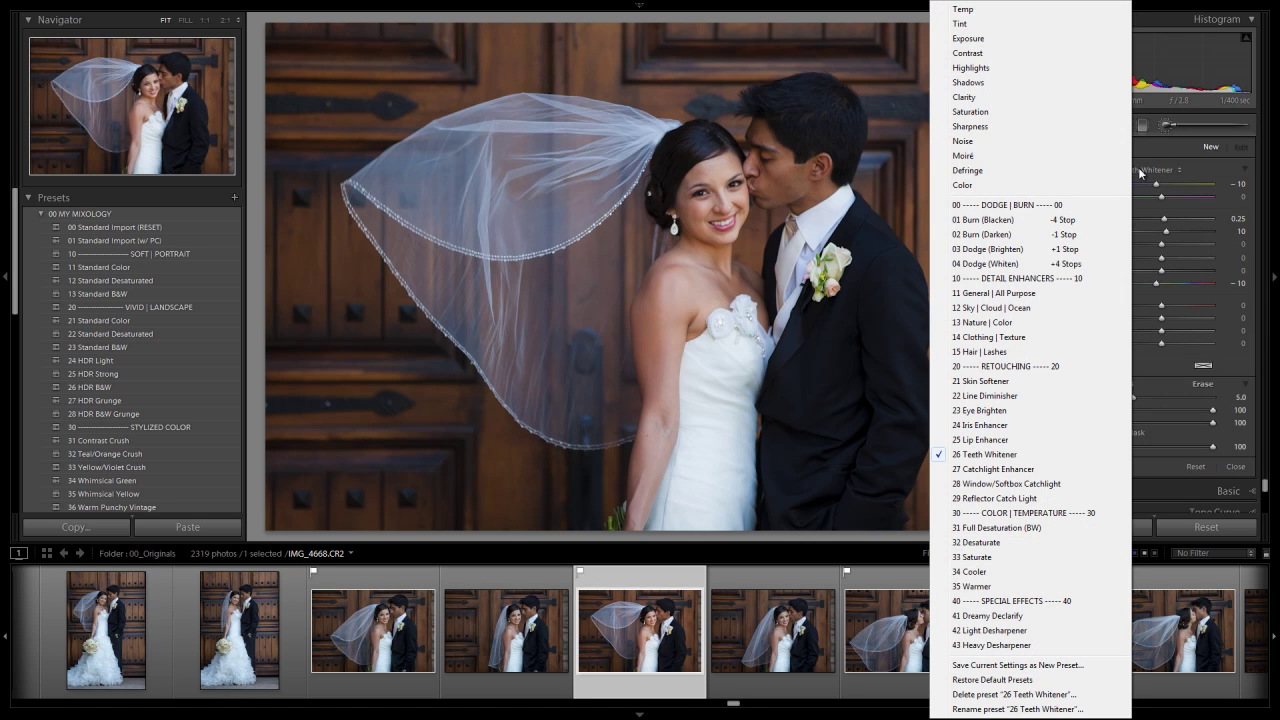
{"action": "left_click", "coordinate": [990, 381]}
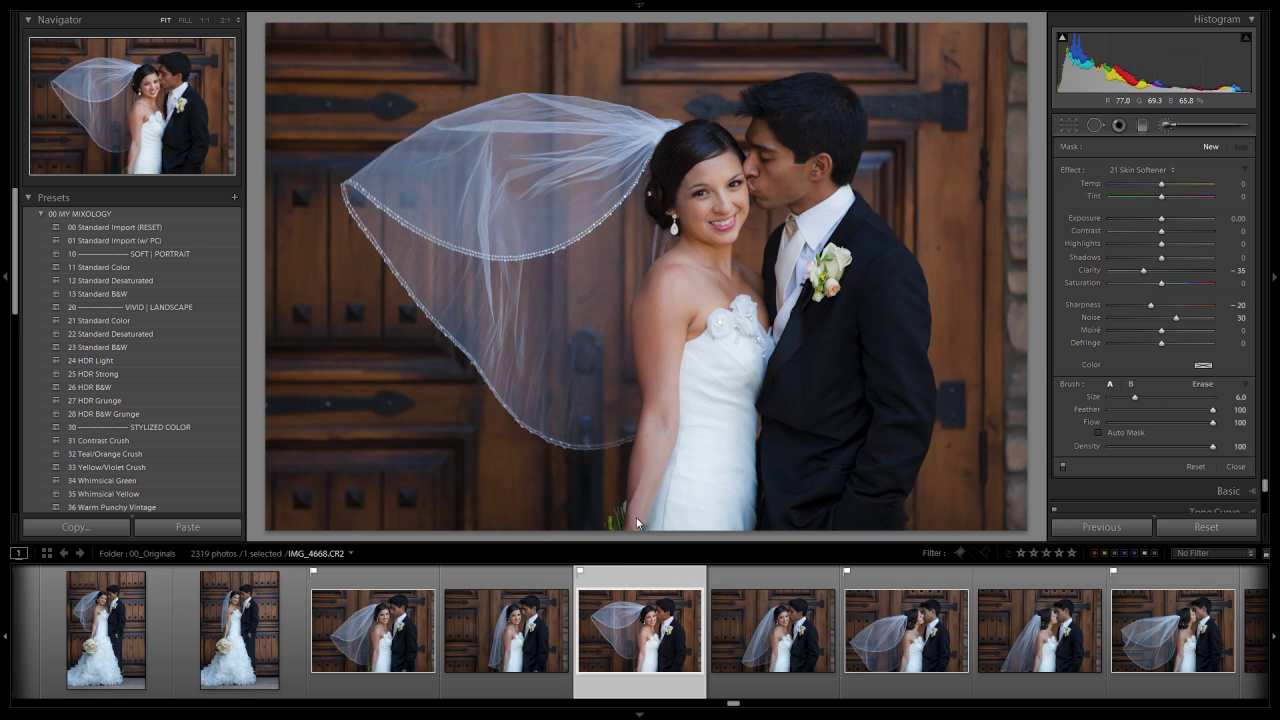
{"action": "key", "text": "o"}
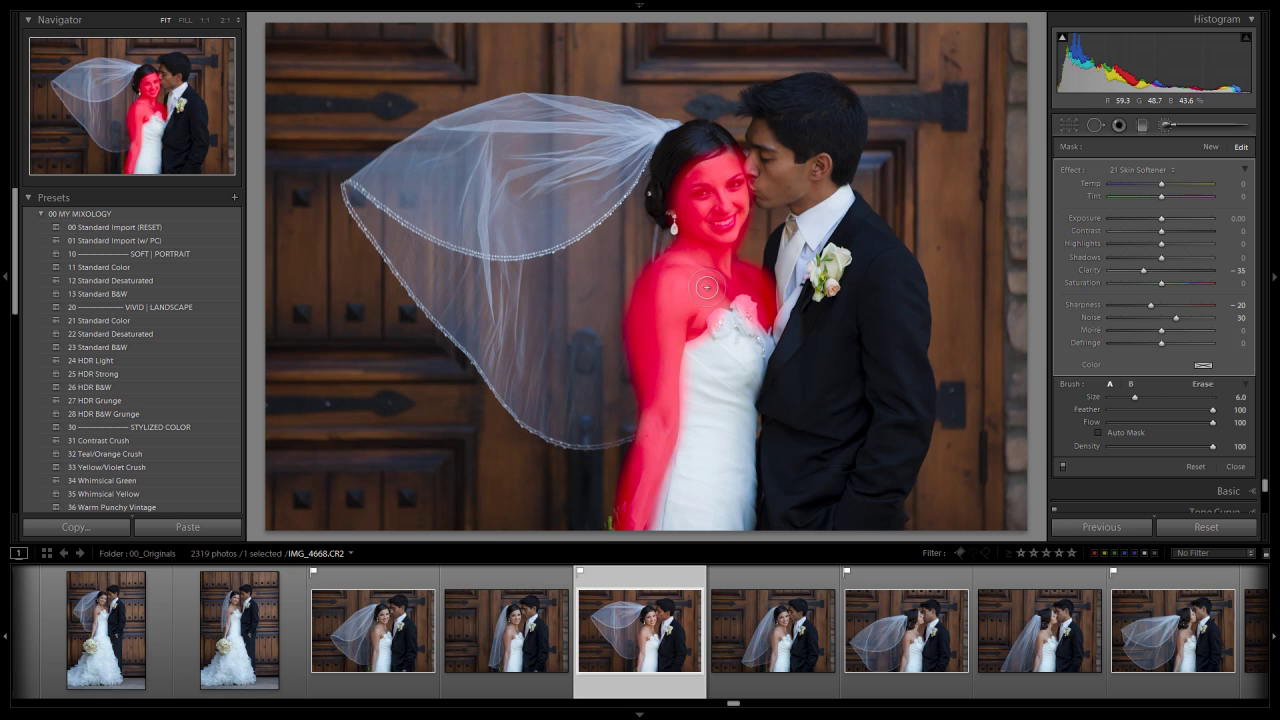
Step: Paint the skin softening over the groom's face and erase mask spill along the edges of the couple's skin
{"action": "mouse_move", "coordinate": [760, 185]}
{"action": "left_mouse_down"}
{"action": "mouse_move", "coordinate": [762, 131]}
{"action": "mouse_move", "coordinate": [762, 160]}
{"action": "mouse_move", "coordinate": [762, 134]}
{"action": "mouse_move", "coordinate": [784, 156]}
{"action": "mouse_move", "coordinate": [780, 180]}
{"action": "mouse_move", "coordinate": [762, 186]}
{"action": "mouse_move", "coordinate": [778, 193]}
{"action": "mouse_move", "coordinate": [821, 163]}
{"action": "mouse_move", "coordinate": [825, 182]}
{"action": "mouse_move", "coordinate": [795, 199]}
{"action": "mouse_move", "coordinate": [843, 177]}
{"action": "mouse_move", "coordinate": [808, 184]}
{"action": "left_mouse_up"}
{"action": "key", "text": "alt"}
{"action": "mouse_move", "coordinate": [752, 99]}
{"action": "left_mouse_down"}
{"action": "mouse_move", "coordinate": [788, 110]}
{"action": "mouse_move", "coordinate": [801, 157]}
{"action": "mouse_move", "coordinate": [833, 143]}
{"action": "mouse_move", "coordinate": [840, 153]}
{"action": "mouse_move", "coordinate": [845, 205]}
{"action": "mouse_move", "coordinate": [762, 222]}
{"action": "left_mouse_up"}
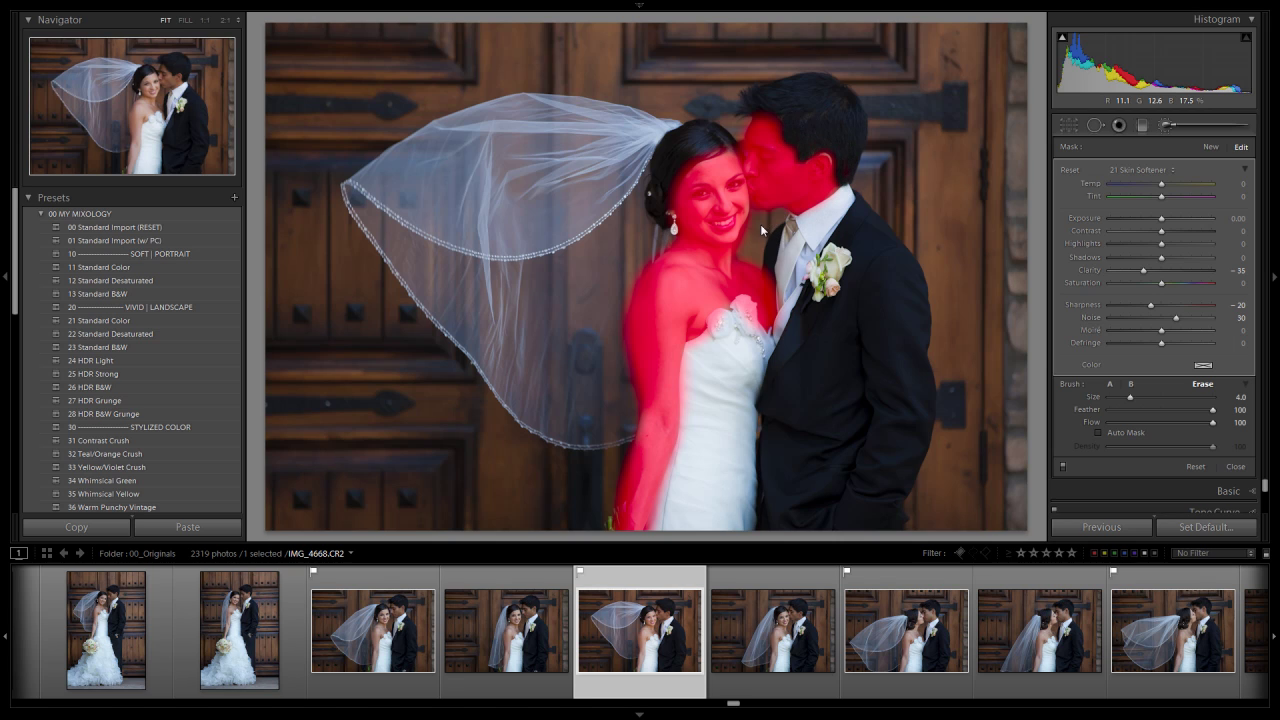
{"action": "mouse_move", "coordinate": [718, 152]}
{"action": "left_mouse_down"}
{"action": "mouse_move", "coordinate": [664, 183]}
{"action": "mouse_move", "coordinate": [662, 197]}
{"action": "mouse_move", "coordinate": [683, 156]}
{"action": "mouse_move", "coordinate": [661, 194]}
{"action": "mouse_move", "coordinate": [670, 242]}
{"action": "mouse_move", "coordinate": [661, 200]}
{"action": "mouse_move", "coordinate": [644, 234]}
{"action": "left_mouse_up"}
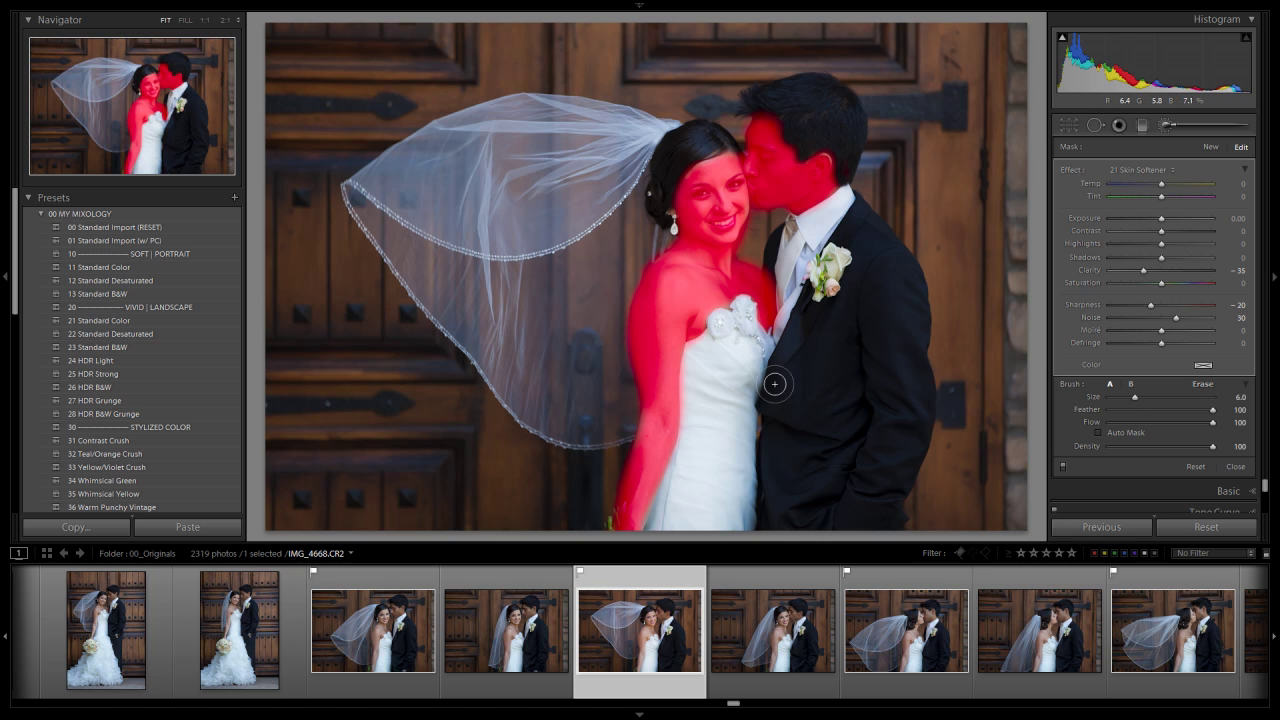
Step: Erase the skin softening mask from both of the bride's eyes and eyebrows at 1:1 magnification
{"action": "left_click", "coordinate": [717, 192]}
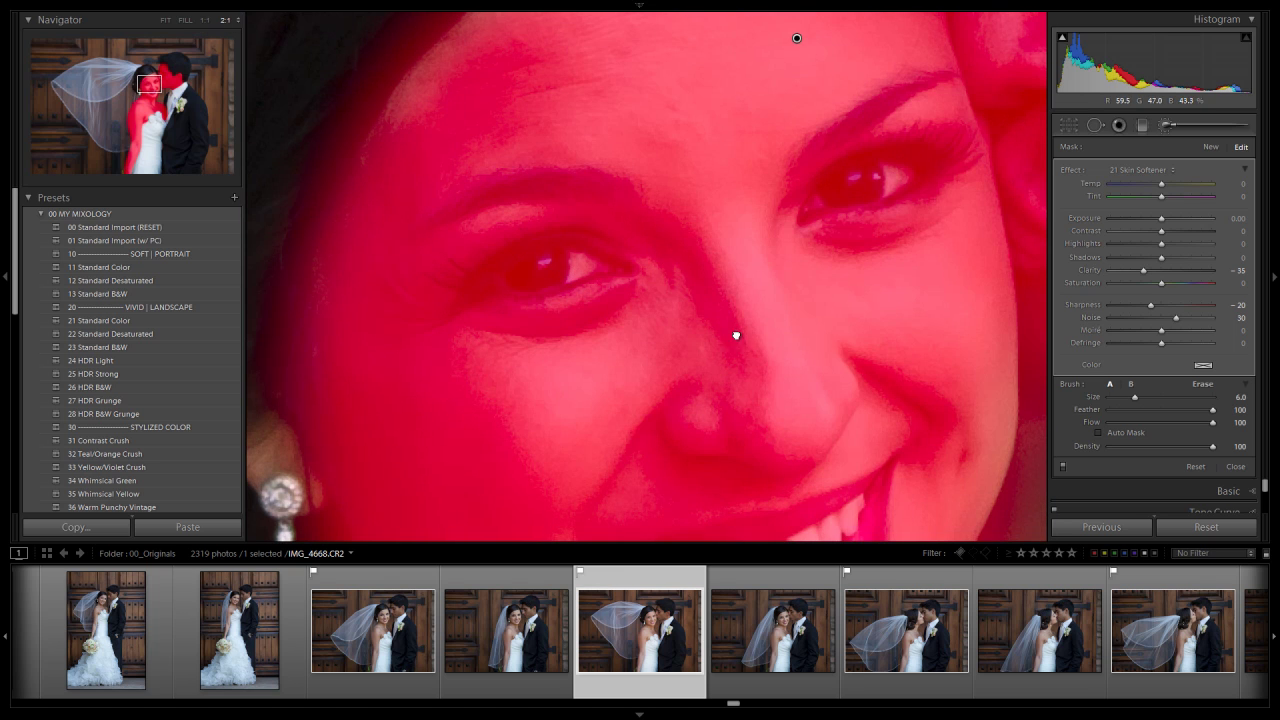
{"action": "left_click_drag", "start_coordinate": [736, 343], "coordinate": [749, 234]}
{"action": "left_click", "coordinate": [204, 21]}
{"action": "key", "text": "alt"}
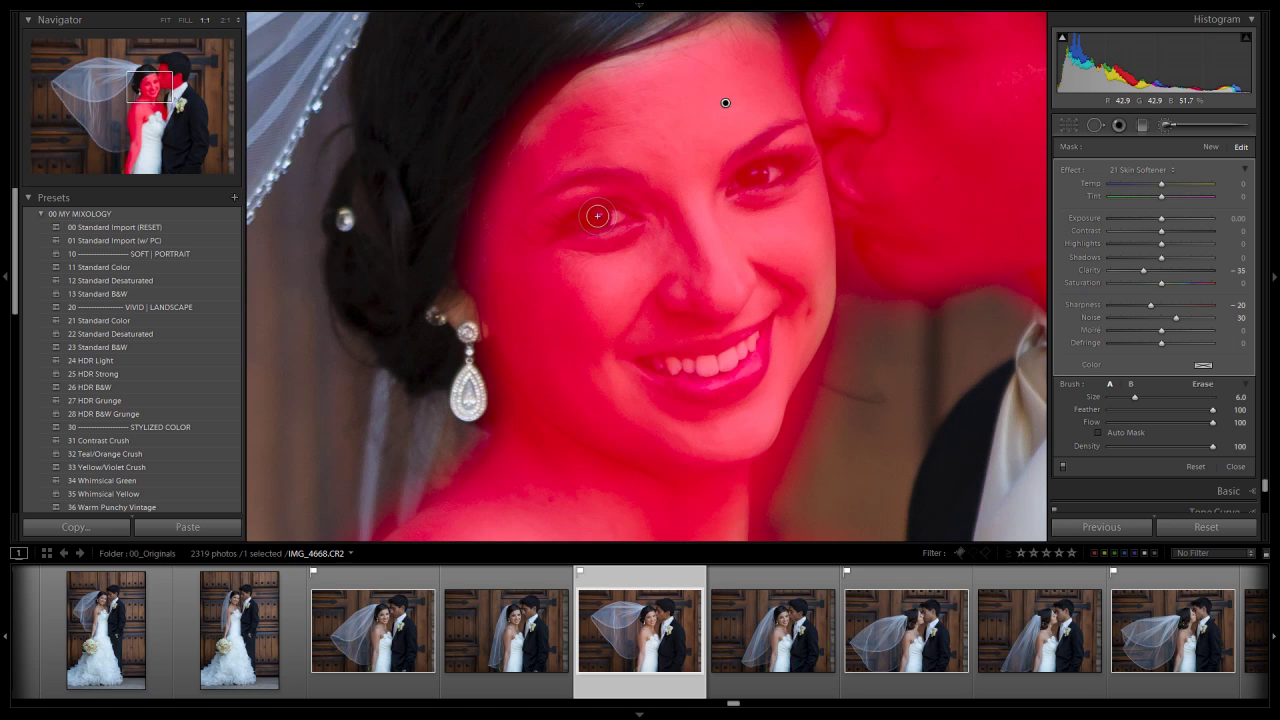
{"action": "scroll", "coordinate": [601, 211], "scroll_direction": "up", "scroll_amount": 1}
{"action": "mouse_move", "coordinate": [618, 209]}
{"action": "left_mouse_down"}
{"action": "mouse_move", "coordinate": [585, 224]}
{"action": "mouse_move", "coordinate": [626, 212]}
{"action": "mouse_move", "coordinate": [555, 227]}
{"action": "mouse_move", "coordinate": [635, 218]}
{"action": "mouse_move", "coordinate": [549, 226]}
{"action": "mouse_move", "coordinate": [609, 205]}
{"action": "mouse_move", "coordinate": [625, 214]}
{"action": "mouse_move", "coordinate": [596, 174]}
{"action": "mouse_move", "coordinate": [540, 193]}
{"action": "left_mouse_up"}
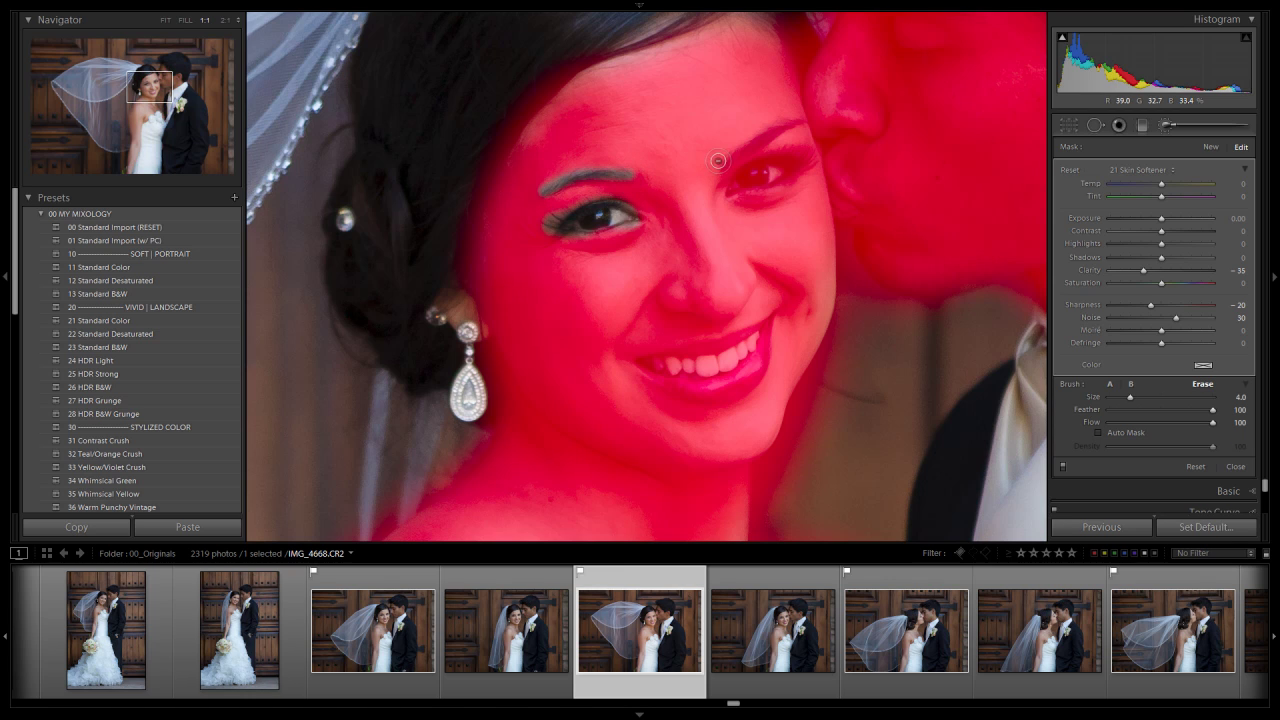
{"action": "left_click_drag", "start_coordinate": [745, 150], "coordinate": [799, 123]}
{"action": "key", "text": "]"}
{"action": "mouse_move", "coordinate": [738, 191]}
{"action": "left_mouse_down"}
{"action": "mouse_move", "coordinate": [801, 161]}
{"action": "mouse_move", "coordinate": [752, 172]}
{"action": "mouse_move", "coordinate": [735, 188]}
{"action": "mouse_move", "coordinate": [793, 165]}
{"action": "left_mouse_up"}
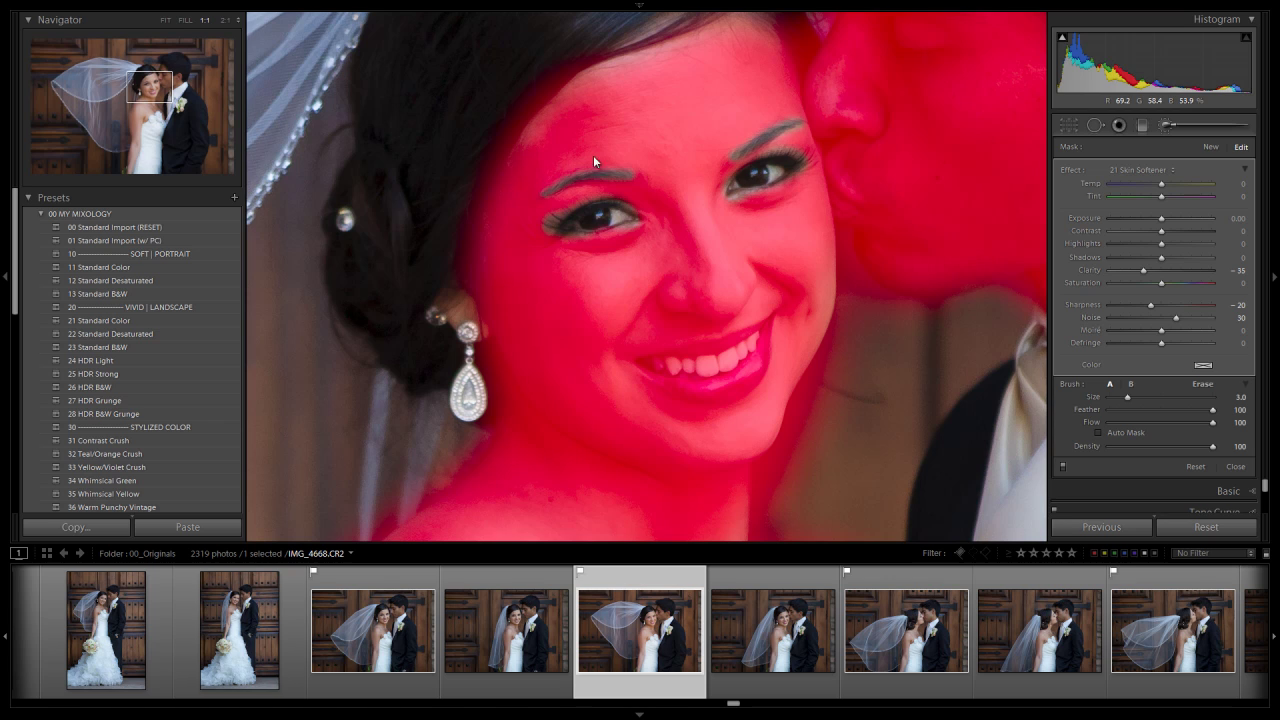
Step: Erase the skin softening mask from the bride's teeth and lips
{"action": "mouse_move", "coordinate": [682, 360]}
{"action": "left_mouse_down"}
{"action": "mouse_move", "coordinate": [765, 323]}
{"action": "mouse_move", "coordinate": [744, 377]}
{"action": "mouse_move", "coordinate": [643, 373]}
{"action": "mouse_move", "coordinate": [731, 348]}
{"action": "mouse_move", "coordinate": [724, 371]}
{"action": "mouse_move", "coordinate": [742, 351]}
{"action": "mouse_move", "coordinate": [748, 364]}
{"action": "mouse_move", "coordinate": [705, 385]}
{"action": "mouse_move", "coordinate": [660, 373]}
{"action": "left_mouse_up"}
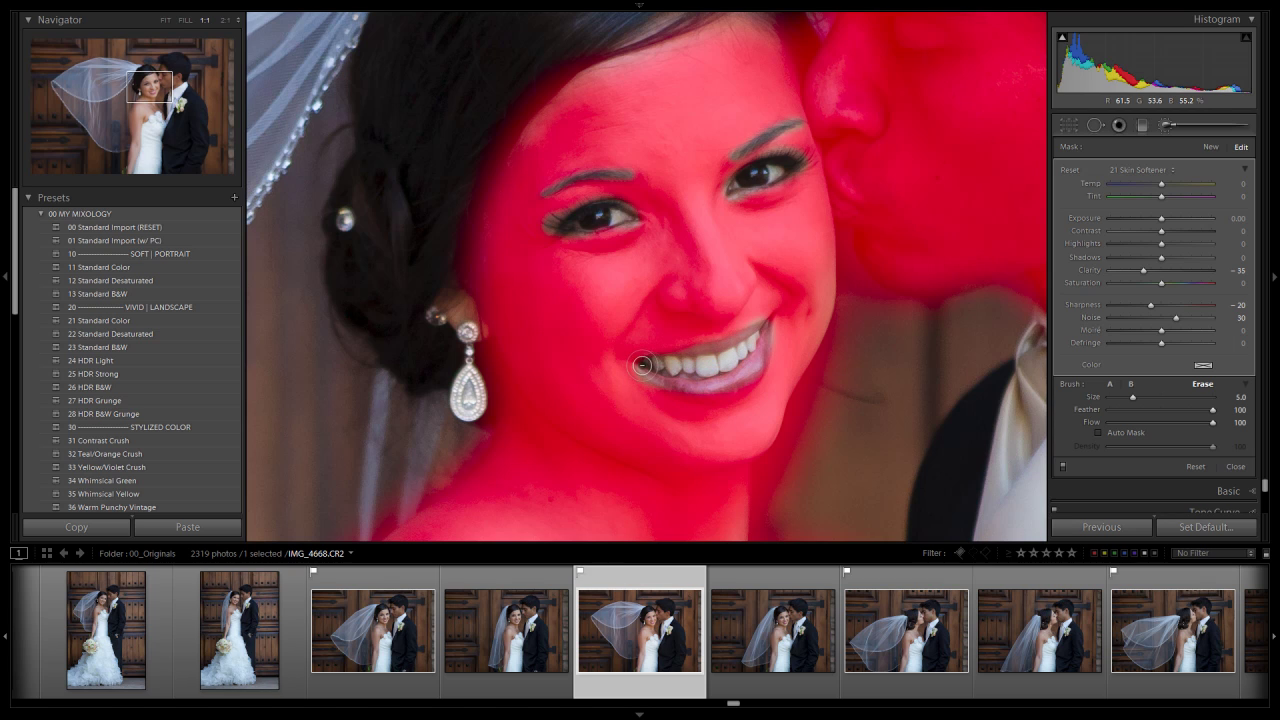
{"action": "mouse_move", "coordinate": [764, 329]}
{"action": "left_mouse_down"}
{"action": "mouse_move", "coordinate": [714, 378]}
{"action": "mouse_move", "coordinate": [640, 365]}
{"action": "left_mouse_up"}
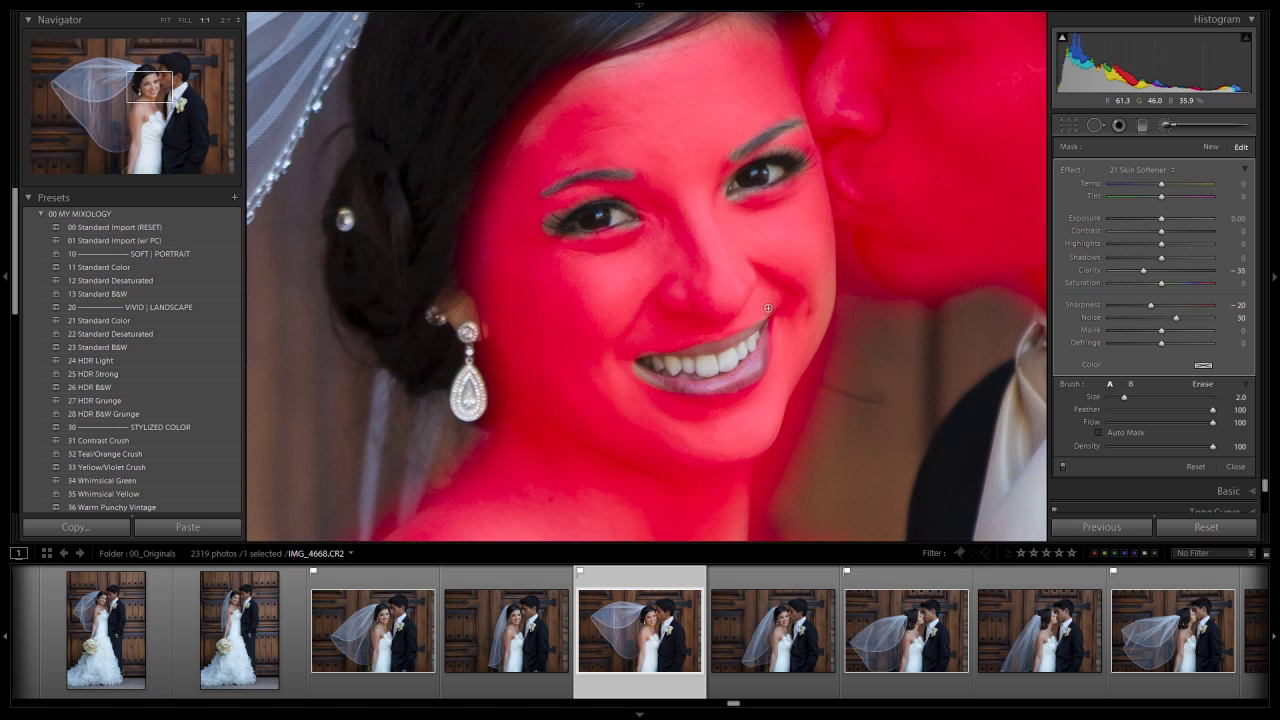
{"action": "key", "text": "alt"}
{"action": "left_click_drag", "start_coordinate": [758, 337], "coordinate": [722, 358]}
Step: Extend the skin softening mask over the bride's ear, hairline and the edge of her face with a size 7.0 brush
{"action": "left_click_drag", "start_coordinate": [608, 110], "coordinate": [575, 220]}
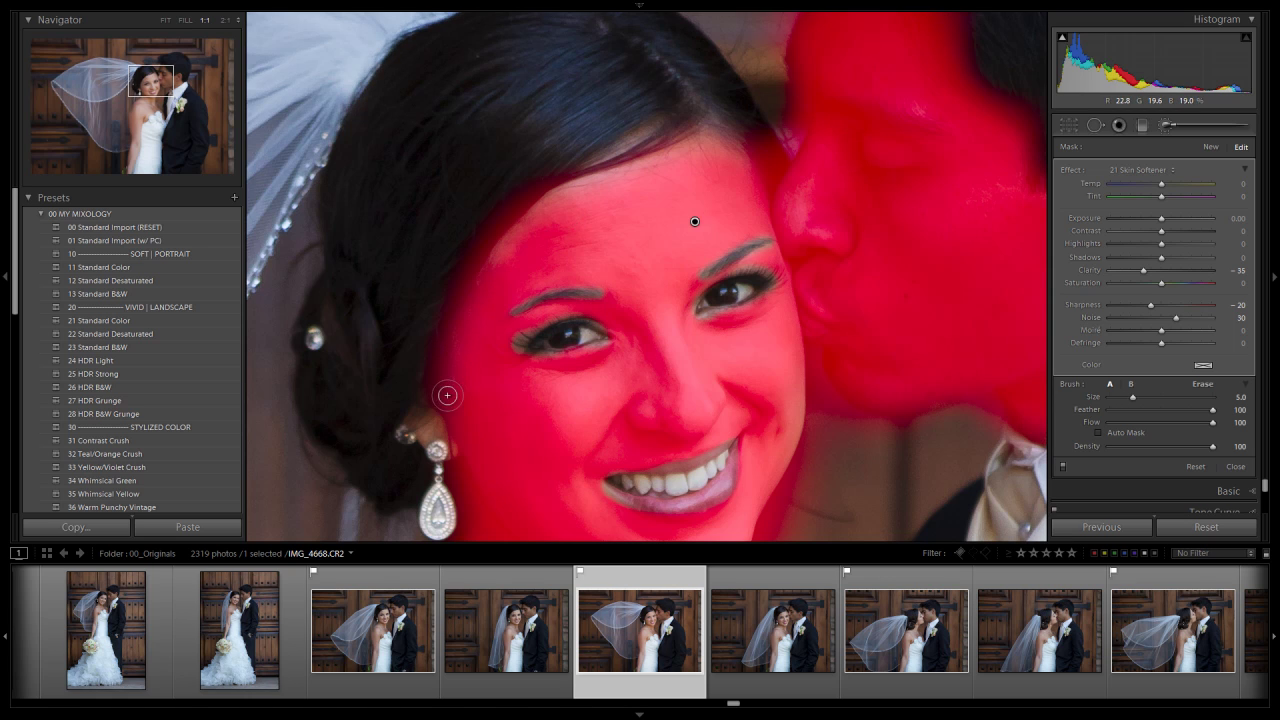
{"action": "scroll", "coordinate": [478, 380], "scroll_direction": "up", "scroll_amount": 1}
{"action": "scroll", "coordinate": [461, 408], "scroll_direction": "up", "scroll_amount": 1}
{"action": "mouse_move", "coordinate": [461, 408]}
{"action": "left_mouse_down"}
{"action": "mouse_move", "coordinate": [421, 426]}
{"action": "mouse_move", "coordinate": [451, 414]}
{"action": "left_mouse_up"}
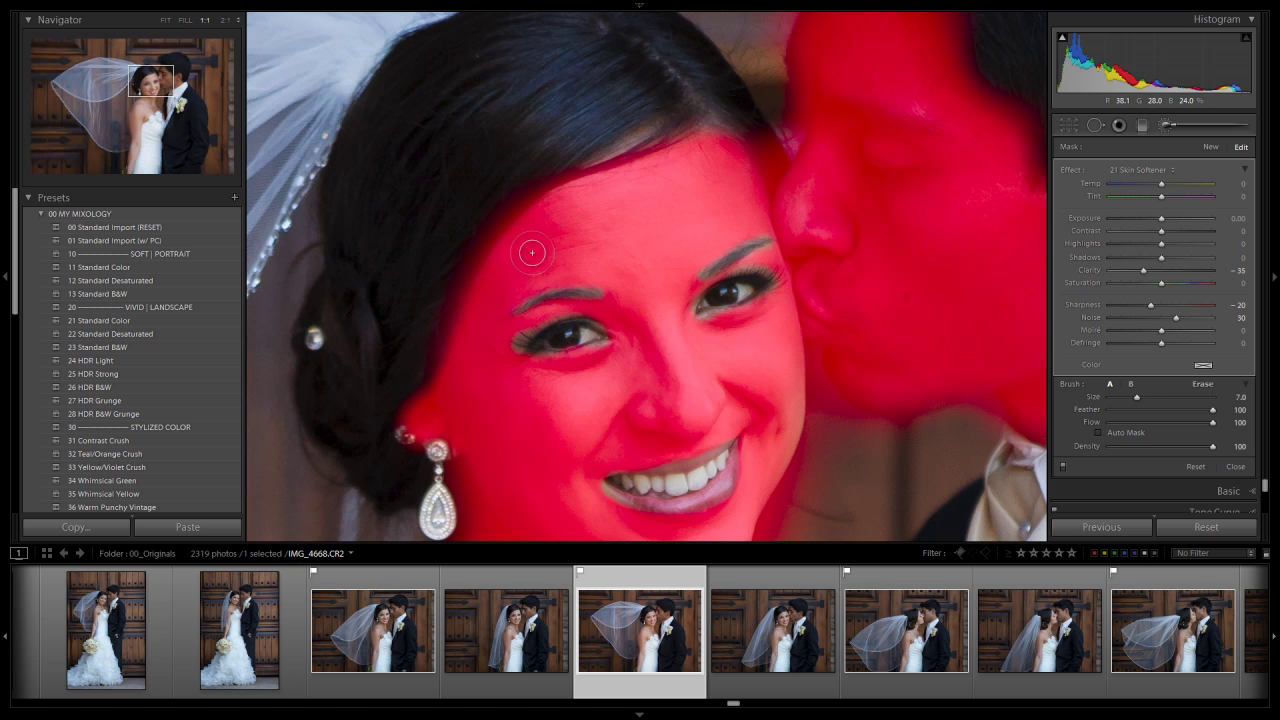
{"action": "mouse_move", "coordinate": [707, 159]}
{"action": "left_mouse_down"}
{"action": "mouse_move", "coordinate": [740, 187]}
{"action": "mouse_move", "coordinate": [772, 291]}
{"action": "left_mouse_up"}
Step: Refine the skin softening mask around the groom's face, ear and hairline
{"action": "key", "text": "space"}
{"action": "mouse_move", "coordinate": [813, 404]}
{"action": "left_mouse_down"}
{"action": "mouse_move", "coordinate": [706, 363]}
{"action": "mouse_move", "coordinate": [677, 418]}
{"action": "left_mouse_up"}
{"action": "left_click_drag", "start_coordinate": [726, 253], "coordinate": [686, 309]}
{"action": "key", "text": "alt"}
{"action": "scroll", "coordinate": [586, 231], "scroll_direction": "up", "scroll_amount": 1}
{"action": "mouse_move", "coordinate": [582, 227]}
{"action": "left_mouse_down"}
{"action": "mouse_move", "coordinate": [601, 237]}
{"action": "mouse_move", "coordinate": [606, 266]}
{"action": "mouse_move", "coordinate": [571, 211]}
{"action": "mouse_move", "coordinate": [603, 251]}
{"action": "mouse_move", "coordinate": [618, 240]}
{"action": "mouse_move", "coordinate": [603, 183]}
{"action": "mouse_move", "coordinate": [611, 102]}
{"action": "left_mouse_up"}
Step: Erase the mask spill from the background beneath the groom's jaw, between the two faces
{"action": "left_click_drag", "start_coordinate": [834, 374], "coordinate": [806, 154]}
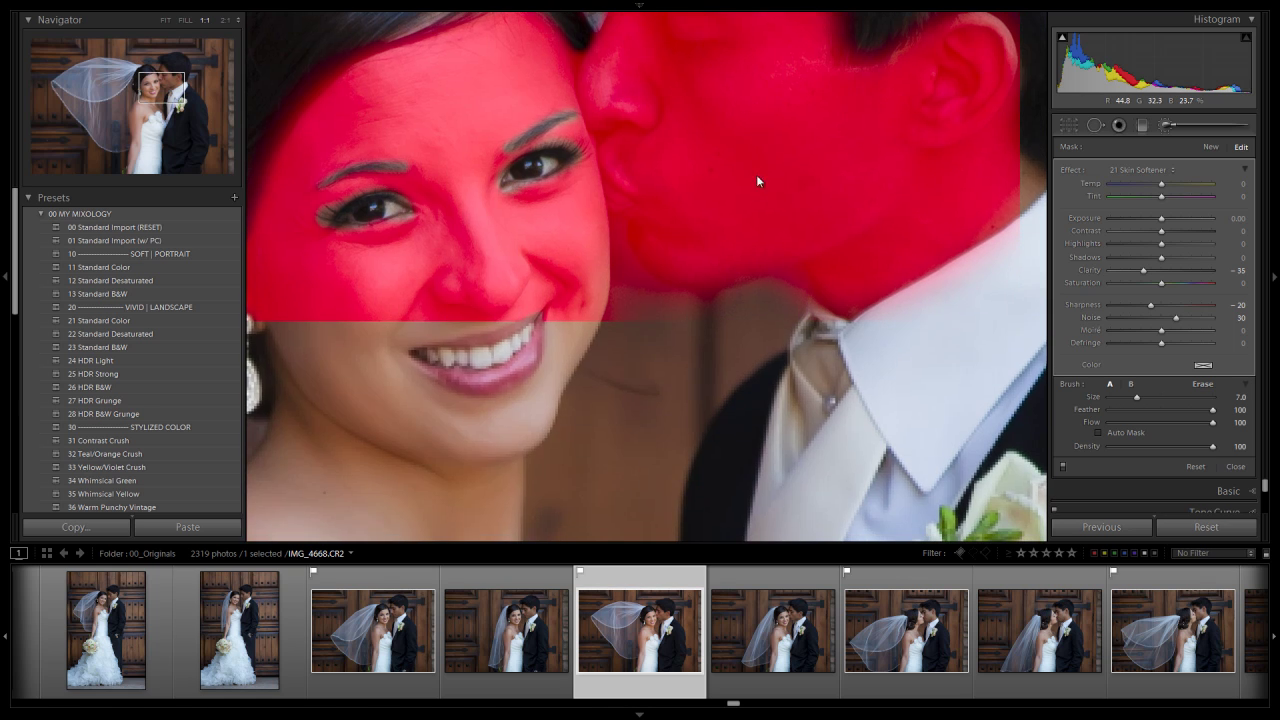
{"action": "key", "text": "alt"}
{"action": "scroll", "coordinate": [617, 235], "scroll_direction": "down", "scroll_amount": 1}
{"action": "mouse_move", "coordinate": [616, 233]}
{"action": "left_mouse_down"}
{"action": "mouse_move", "coordinate": [629, 274]}
{"action": "mouse_move", "coordinate": [671, 302]}
{"action": "mouse_move", "coordinate": [639, 280]}
{"action": "mouse_move", "coordinate": [618, 238]}
{"action": "mouse_move", "coordinate": [652, 287]}
{"action": "mouse_move", "coordinate": [768, 289]}
{"action": "left_mouse_up"}
{"action": "scroll", "coordinate": [631, 272], "scroll_direction": "up", "scroll_amount": 1}
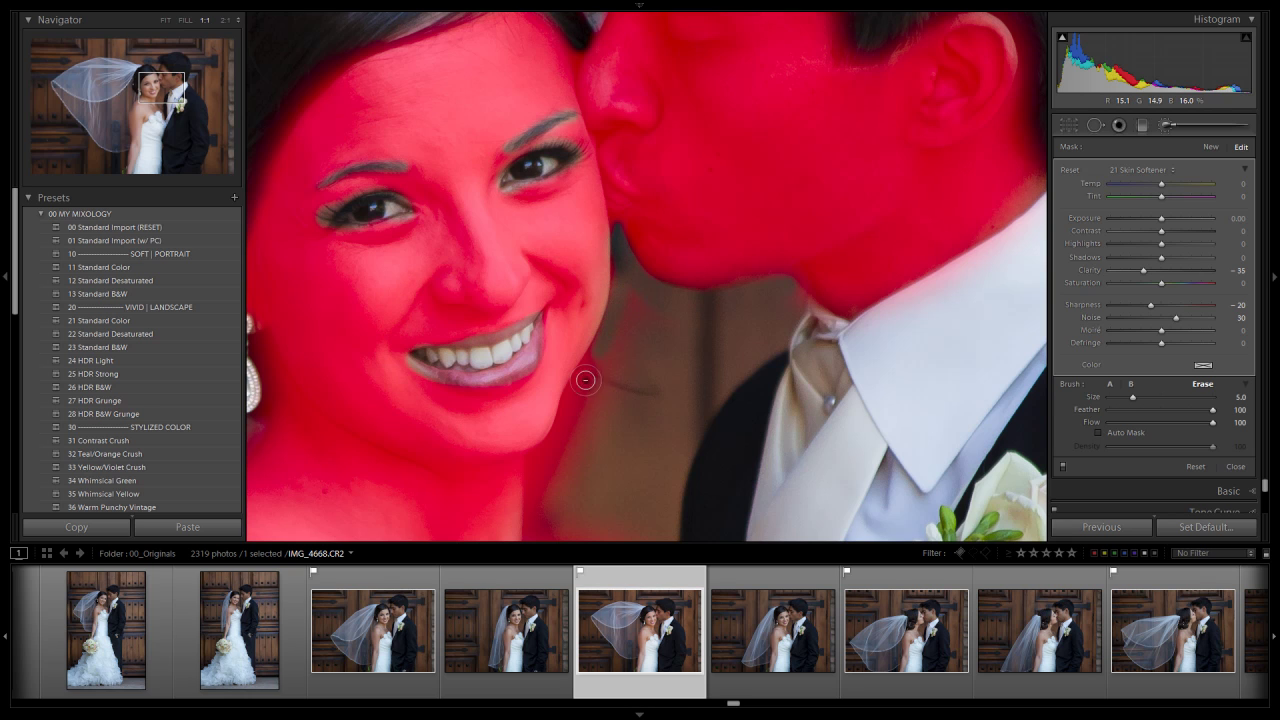
Step: Erase the mask spill from the door background beside the bride's chin and neck
{"action": "left_click_drag", "start_coordinate": [621, 404], "coordinate": [681, 276]}
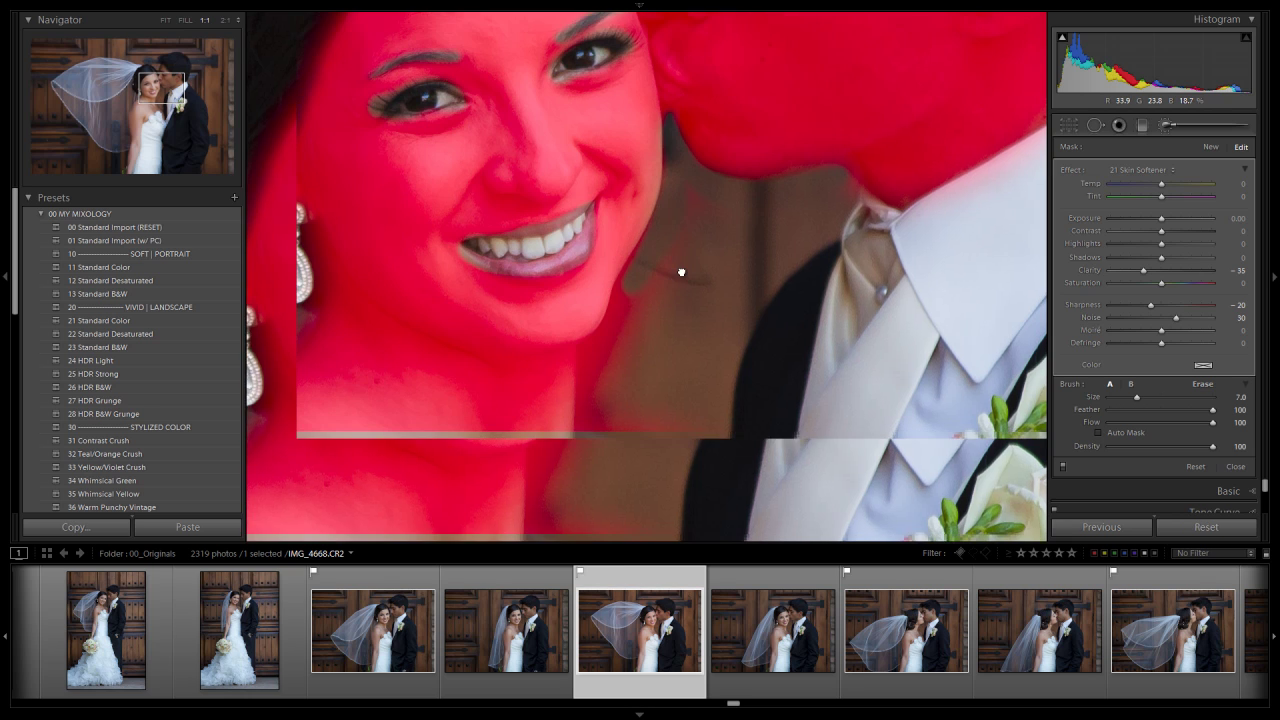
{"action": "mouse_move", "coordinate": [614, 311]}
{"action": "left_mouse_down"}
{"action": "mouse_move", "coordinate": [597, 387]}
{"action": "mouse_move", "coordinate": [633, 293]}
{"action": "mouse_move", "coordinate": [616, 359]}
{"action": "mouse_move", "coordinate": [670, 255]}
{"action": "mouse_move", "coordinate": [597, 386]}
{"action": "left_mouse_up"}
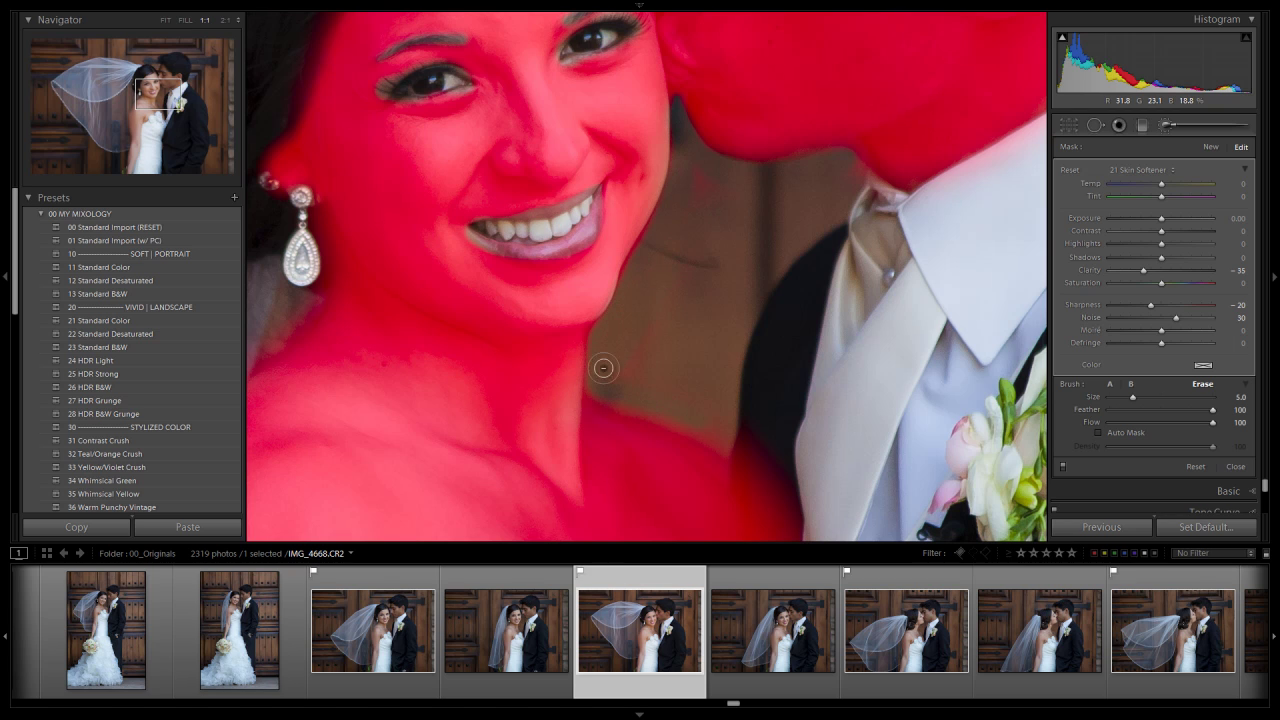
{"action": "key", "text": "alt"}
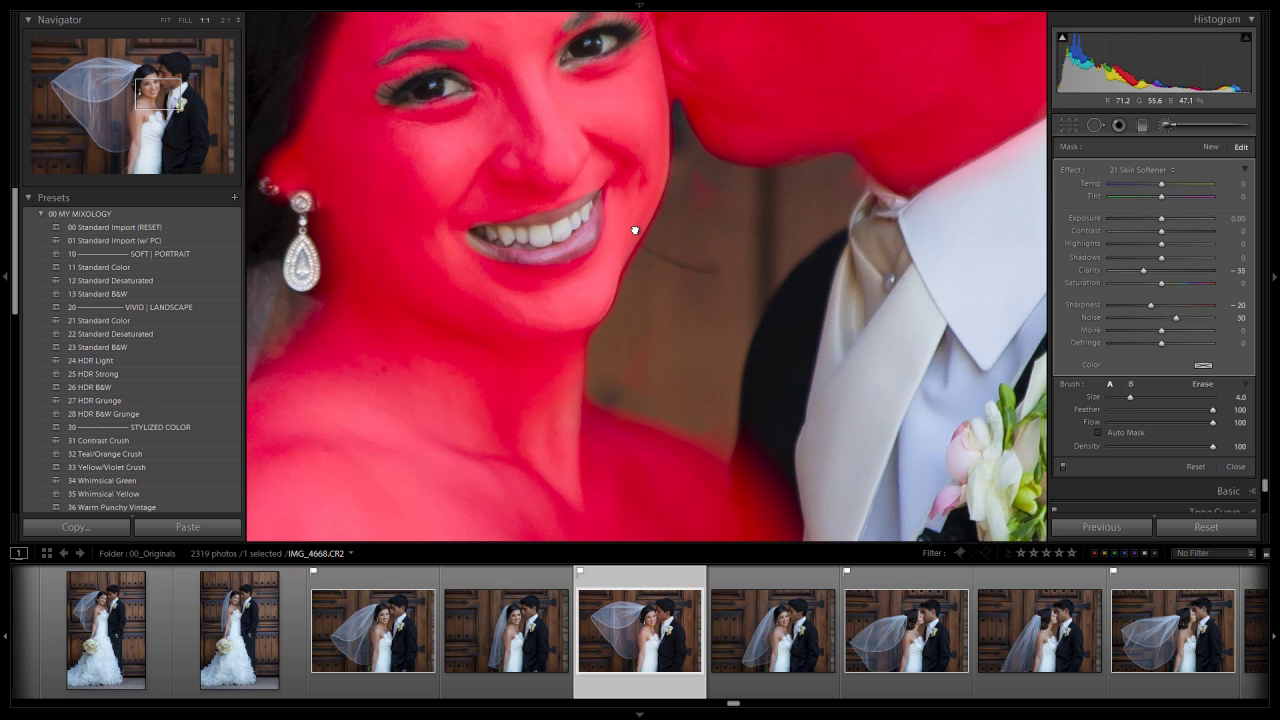
{"action": "scroll", "coordinate": [645, 228], "scroll_direction": "up", "scroll_amount": 2}
{"action": "mouse_move", "coordinate": [650, 147]}
{"action": "left_mouse_down"}
{"action": "mouse_move", "coordinate": [662, 191]}
{"action": "mouse_move", "coordinate": [654, 249]}
{"action": "mouse_move", "coordinate": [770, 247]}
{"action": "left_mouse_up"}
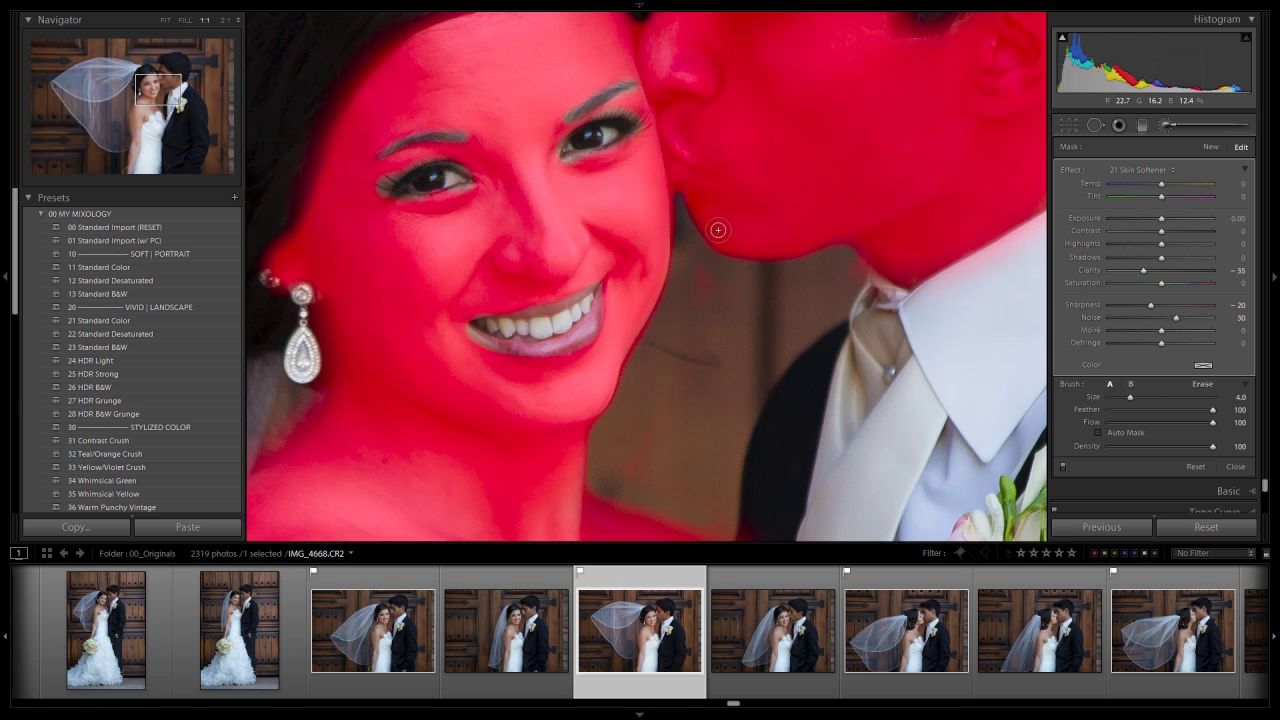
Step: Check the skin softening mask coverage with the overlay on and off, and examine the couple's softened skin up close
{"action": "key", "text": "alt"}
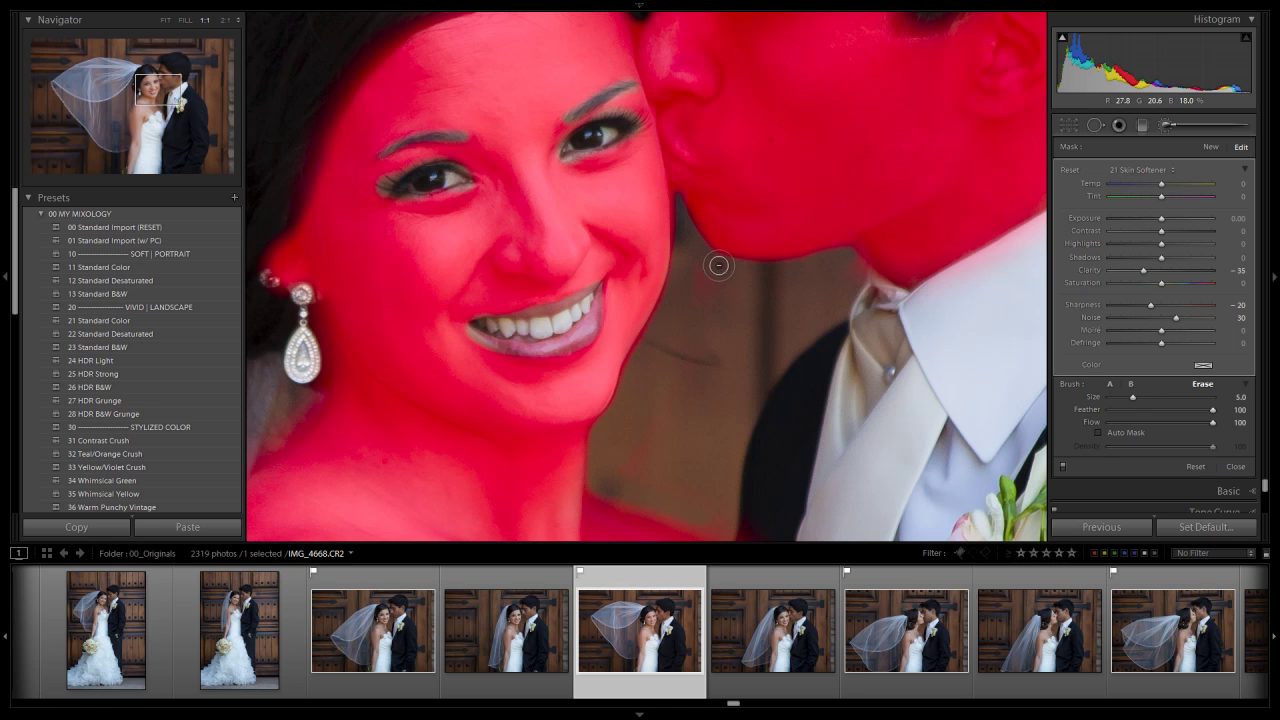
{"action": "key", "text": "o"}
{"action": "key", "text": "z"}
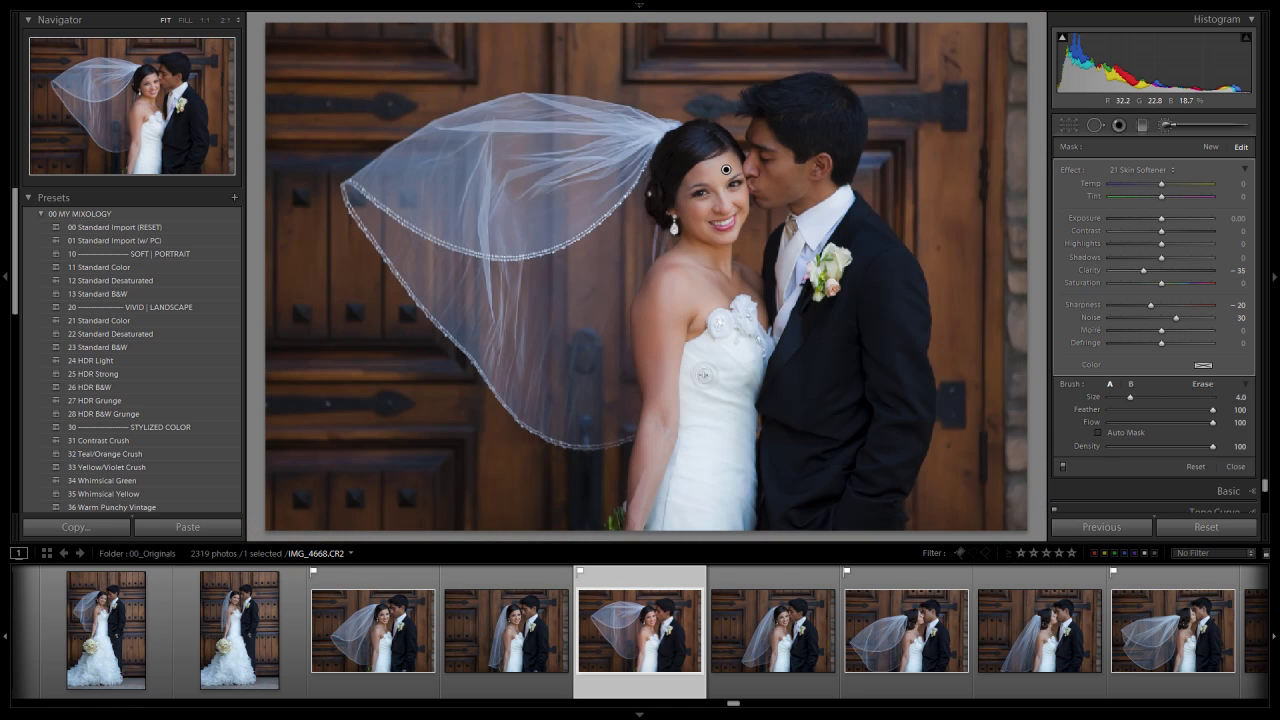
{"action": "key", "text": "o"}
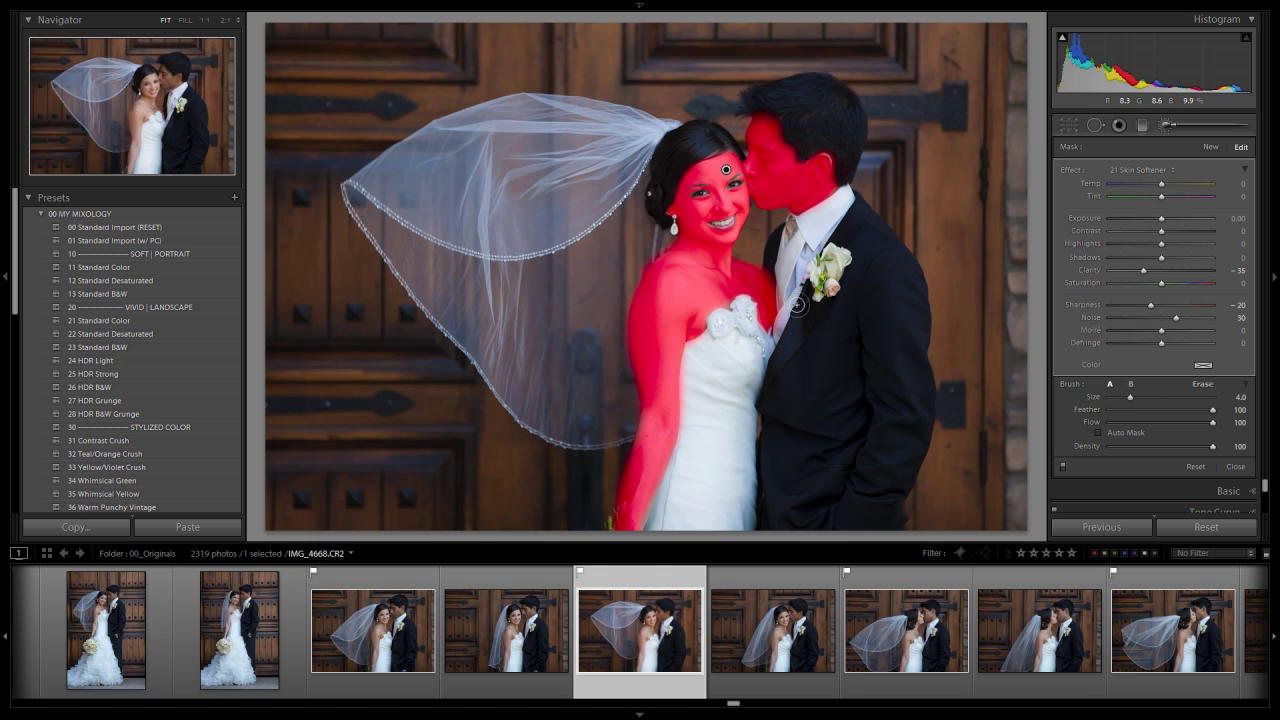
{"action": "key", "text": "o"}
{"action": "key", "text": "z"}
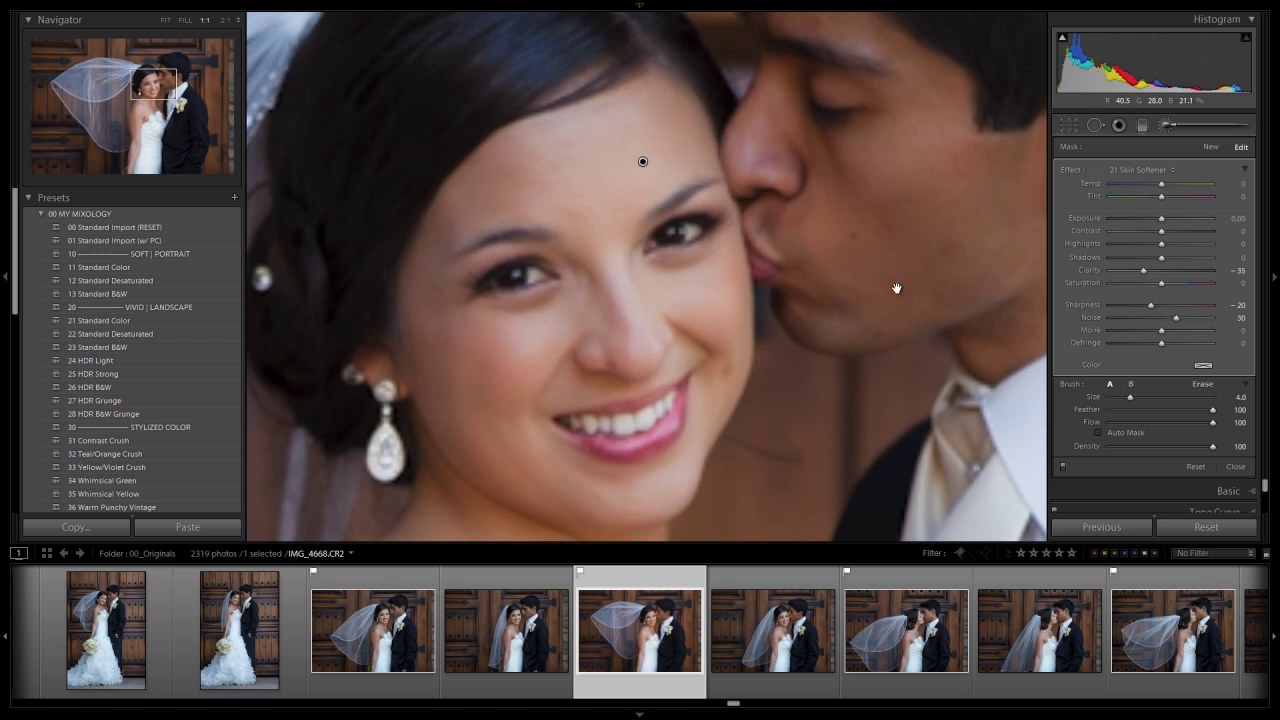
{"action": "left_click_drag", "start_coordinate": [923, 200], "coordinate": [777, 289]}
{"action": "left_click_drag", "start_coordinate": [630, 330], "coordinate": [812, 125]}
{"action": "mouse_move", "coordinate": [706, 425]}
{"action": "left_mouse_down"}
{"action": "mouse_move", "coordinate": [786, 243]}
{"action": "mouse_move", "coordinate": [812, 105]}
{"action": "left_mouse_up"}
{"action": "left_click_drag", "start_coordinate": [743, 355], "coordinate": [750, 44]}
{"action": "left_click", "coordinate": [606, 209]}
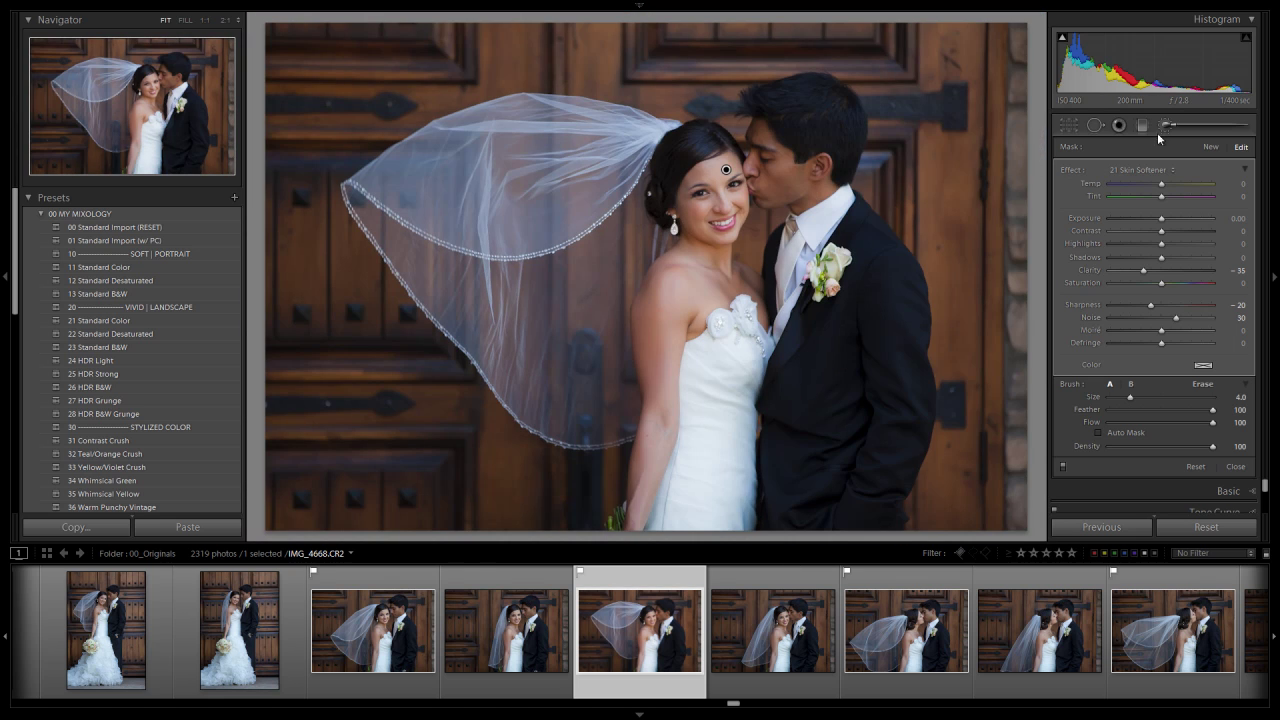
Step: Close the adjustment brush and set the white balance to Temp 6500 and Tint +17, checking the bride's skin tone
{"action": "left_click", "coordinate": [1164, 127]}
{"action": "left_click", "coordinate": [1200, 147]}
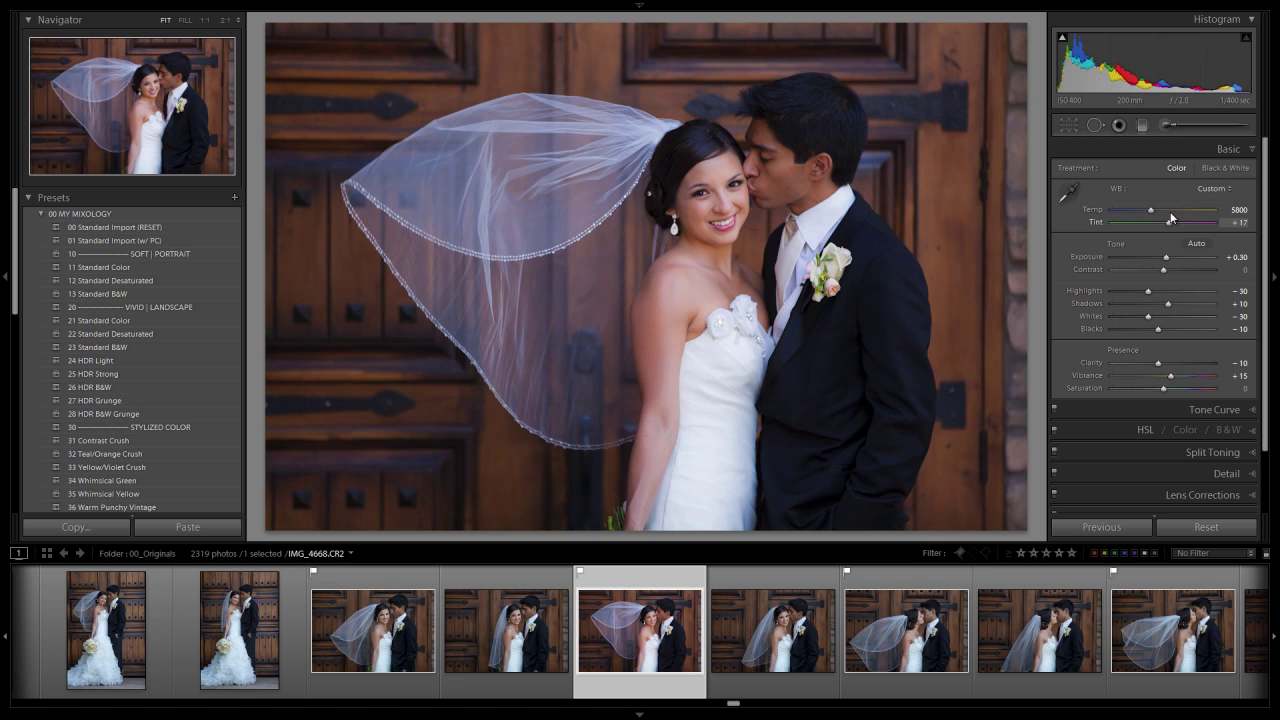
{"action": "scroll", "coordinate": [1172, 211], "scroll_direction": "up", "scroll_amount": 2}
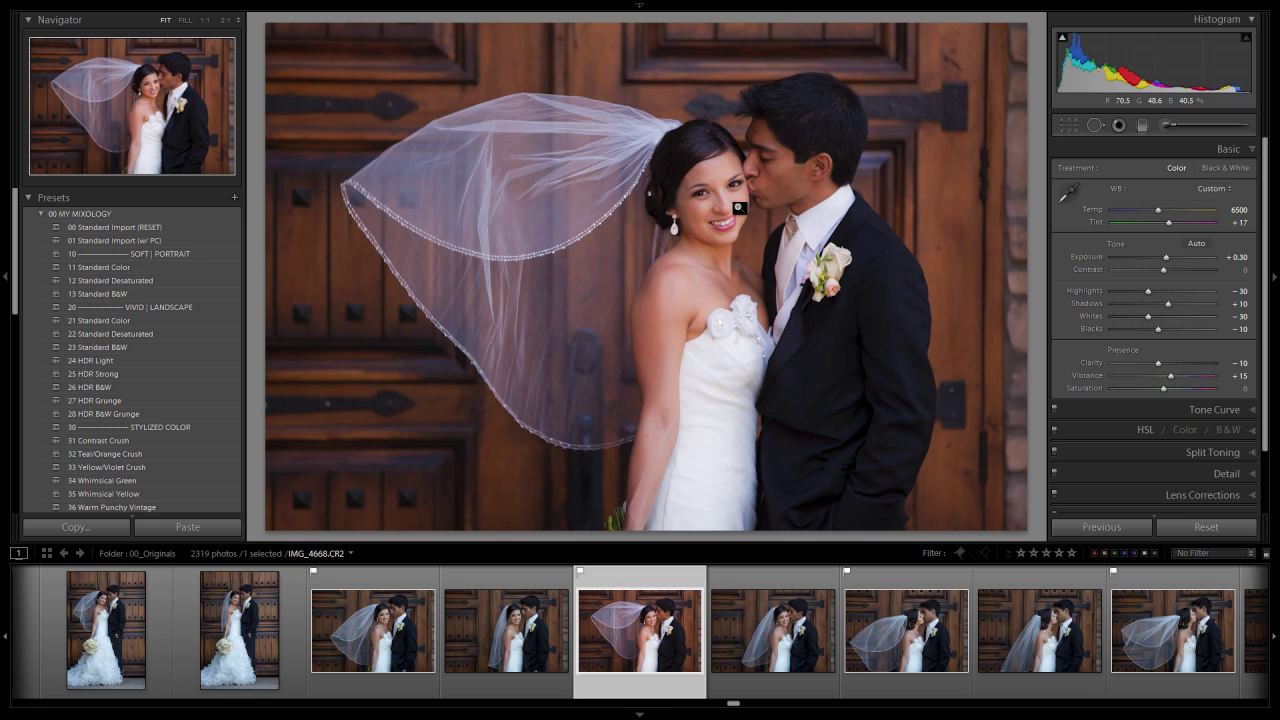
{"action": "left_click", "coordinate": [718, 213]}
{"action": "left_click_drag", "start_coordinate": [653, 286], "coordinate": [758, 168]}
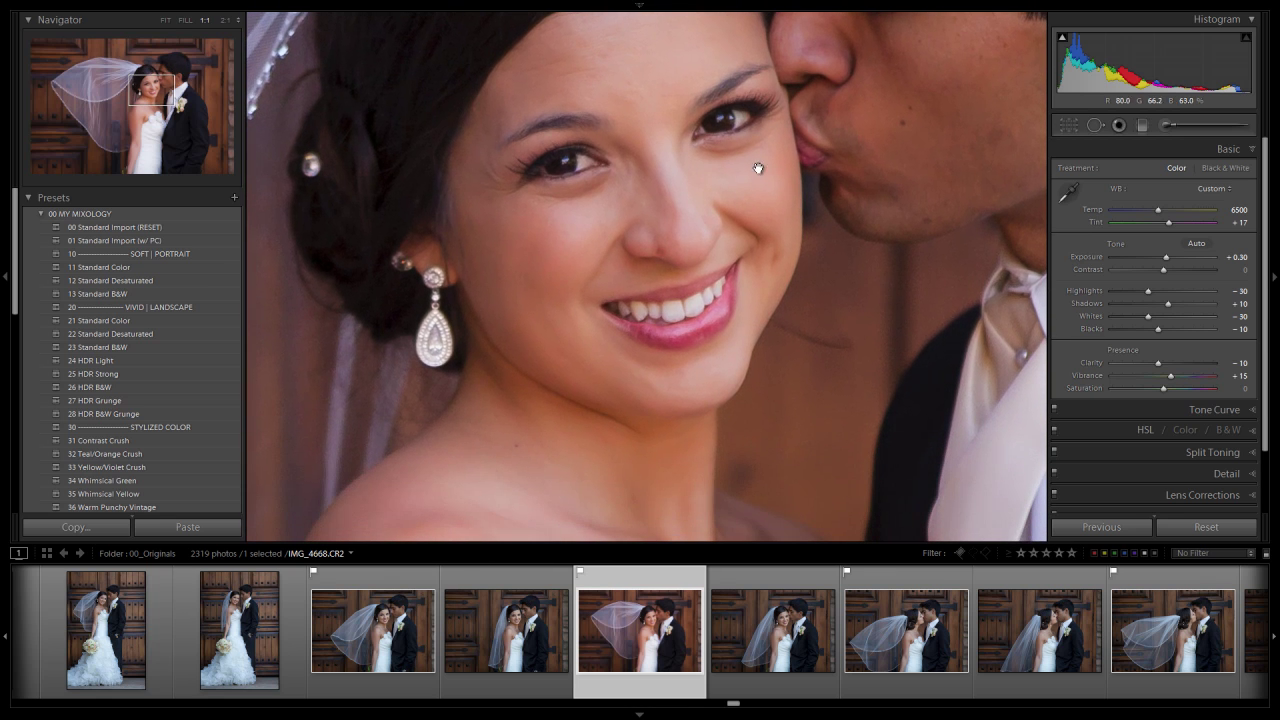
{"action": "left_click", "coordinate": [725, 213]}
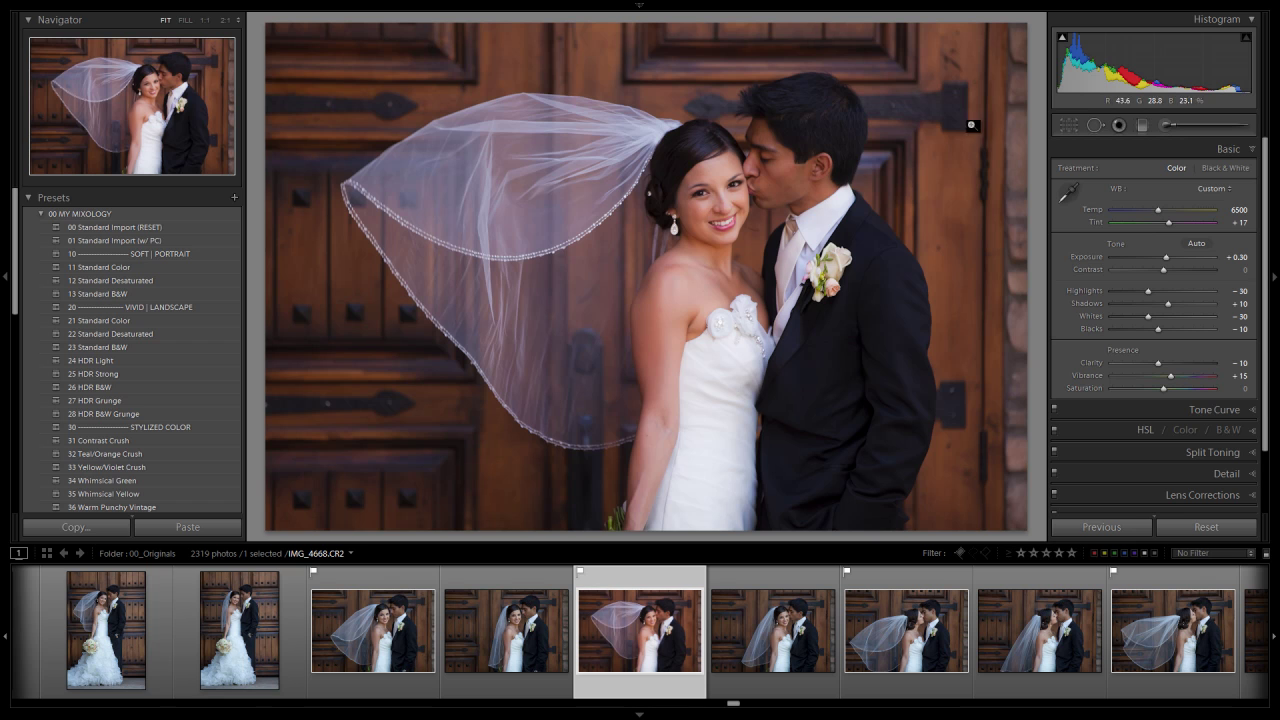
Step: Start a new brush adjustment with the 22 Line Diminisher effect and paint the lines beneath and beside the bride's eye
{"action": "left_click", "coordinate": [772, 208]}
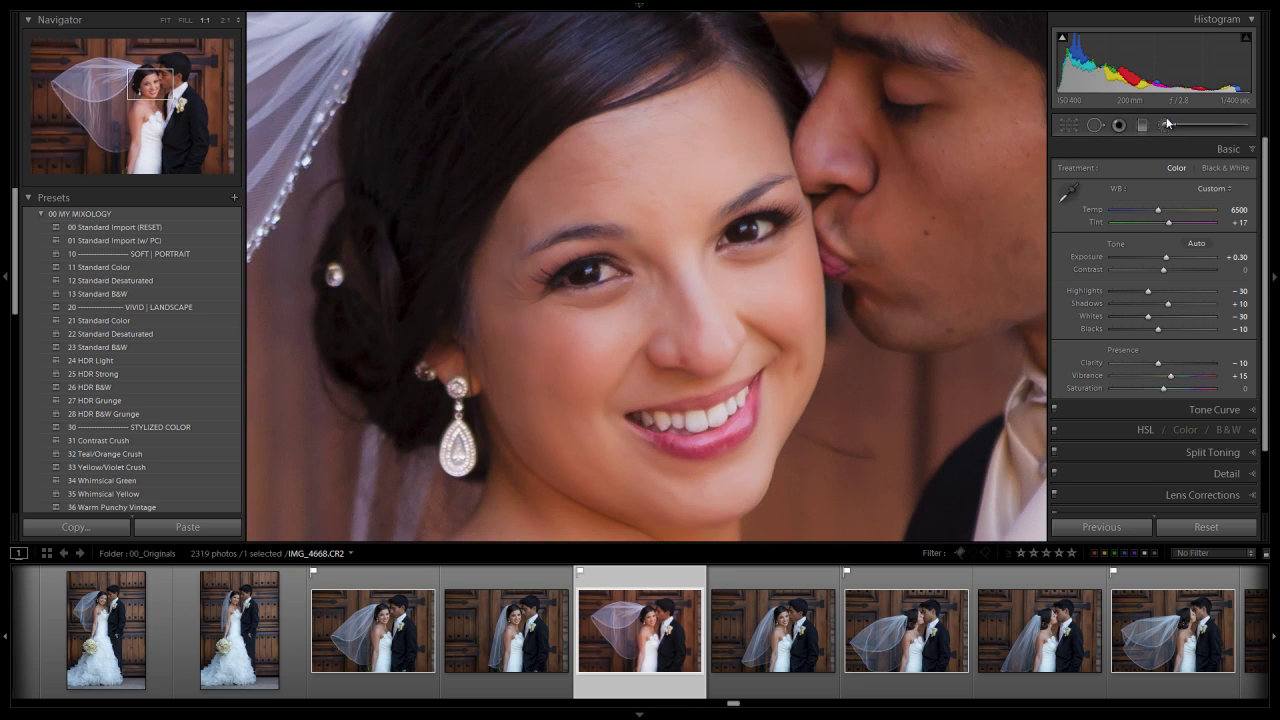
{"action": "key", "text": "k"}
{"action": "left_click", "coordinate": [1158, 170]}
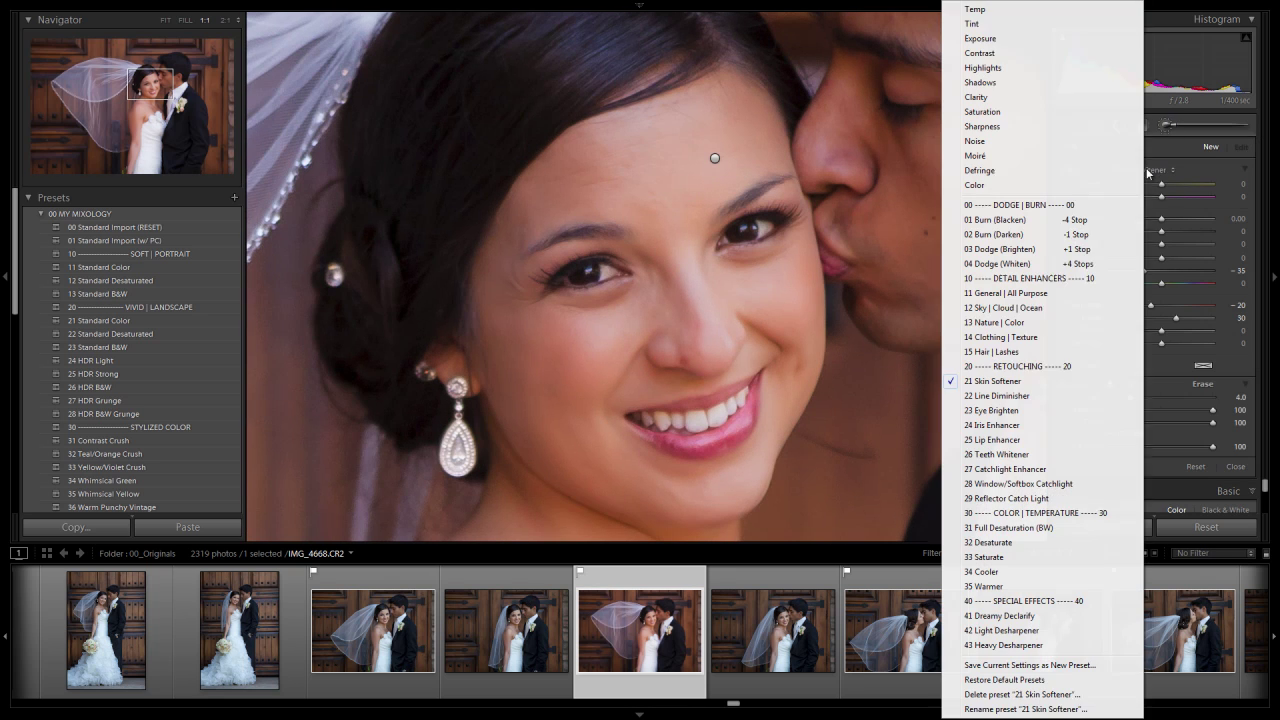
{"action": "left_click", "coordinate": [998, 396]}
{"action": "left_click", "coordinate": [224, 20]}
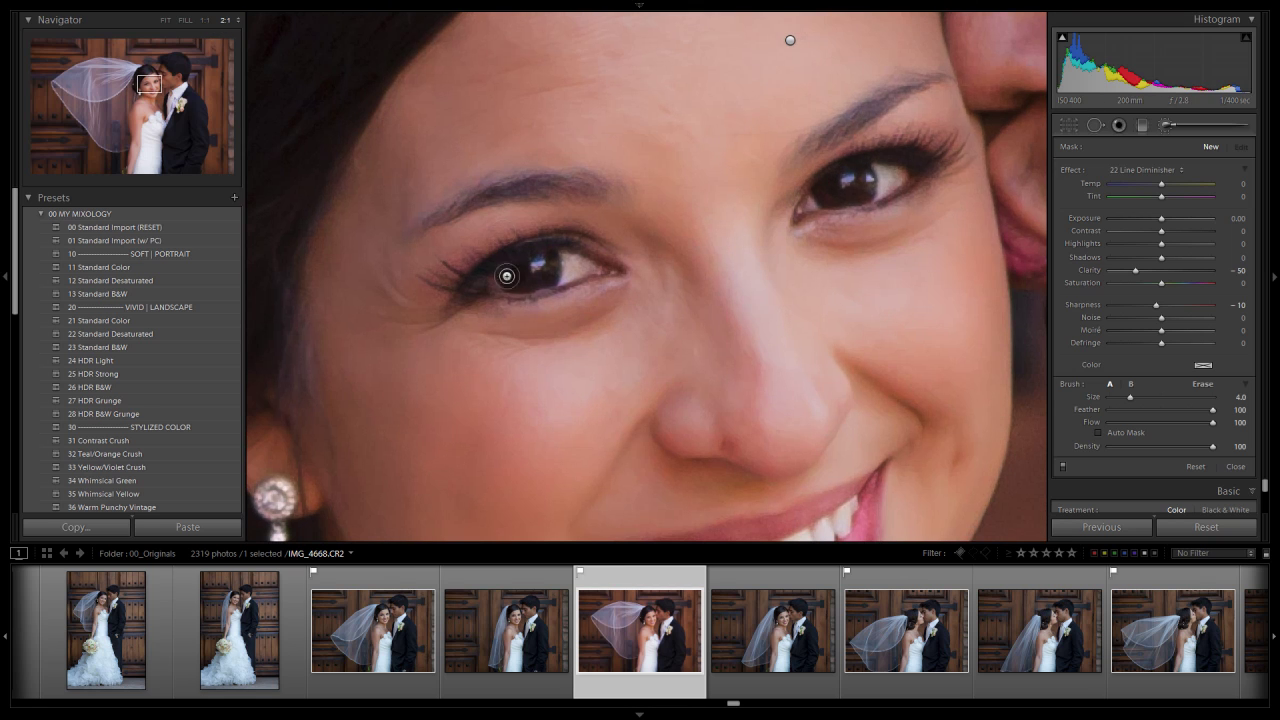
{"action": "key", "text": "bracketright"}
{"action": "mouse_move", "coordinate": [492, 340]}
{"action": "left_mouse_down"}
{"action": "mouse_move", "coordinate": [439, 319]}
{"action": "mouse_move", "coordinate": [392, 323]}
{"action": "left_mouse_up"}
{"action": "key", "text": "bracketleft"}
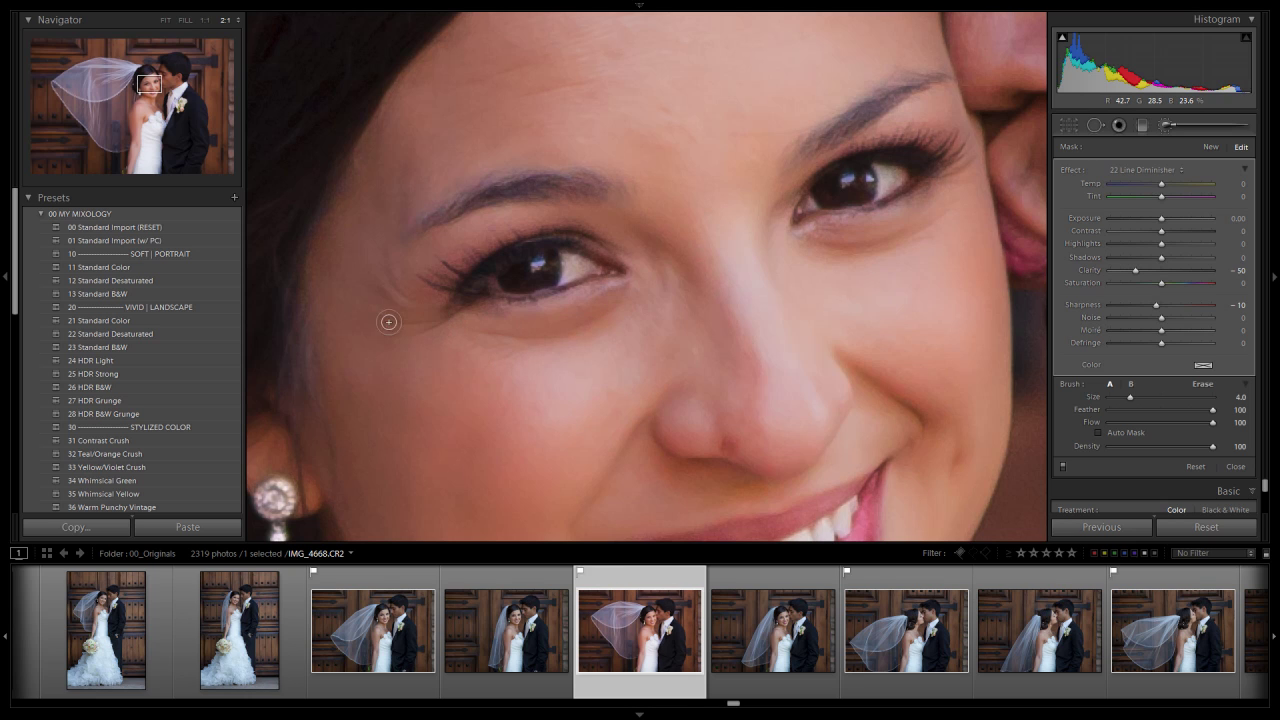
Step: Continue the Line Diminisher mask over the smile lines around the bride's nose and mouth
{"action": "key", "text": "bracketright"}
{"action": "left_click_drag", "start_coordinate": [820, 370], "coordinate": [851, 173]}
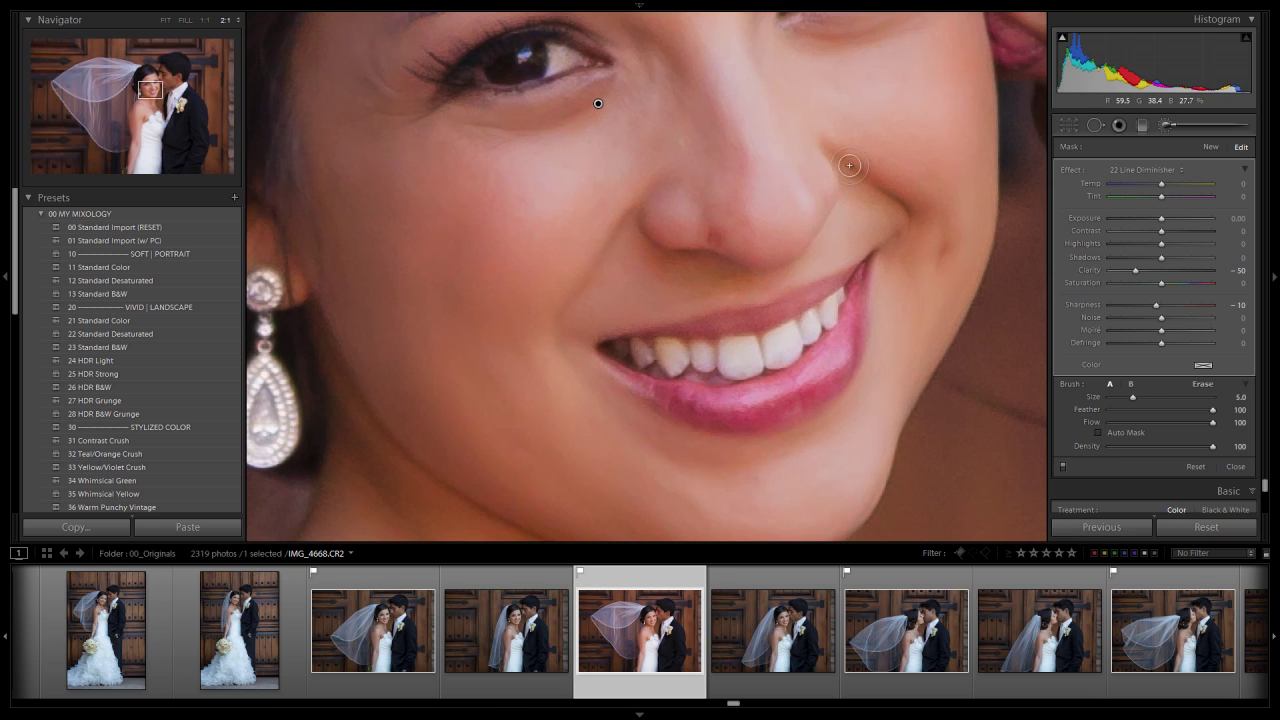
{"action": "mouse_move", "coordinate": [651, 383]}
{"action": "left_mouse_down"}
{"action": "mouse_move", "coordinate": [651, 280]}
{"action": "mouse_move", "coordinate": [700, 185]}
{"action": "mouse_move", "coordinate": [620, 354]}
{"action": "mouse_move", "coordinate": [609, 320]}
{"action": "mouse_move", "coordinate": [706, 137]}
{"action": "mouse_move", "coordinate": [667, 267]}
{"action": "mouse_move", "coordinate": [723, 140]}
{"action": "mouse_move", "coordinate": [677, 77]}
{"action": "mouse_move", "coordinate": [603, 237]}
{"action": "left_mouse_up"}
{"action": "left_click", "coordinate": [528, 223]}
{"action": "left_click", "coordinate": [662, 281]}
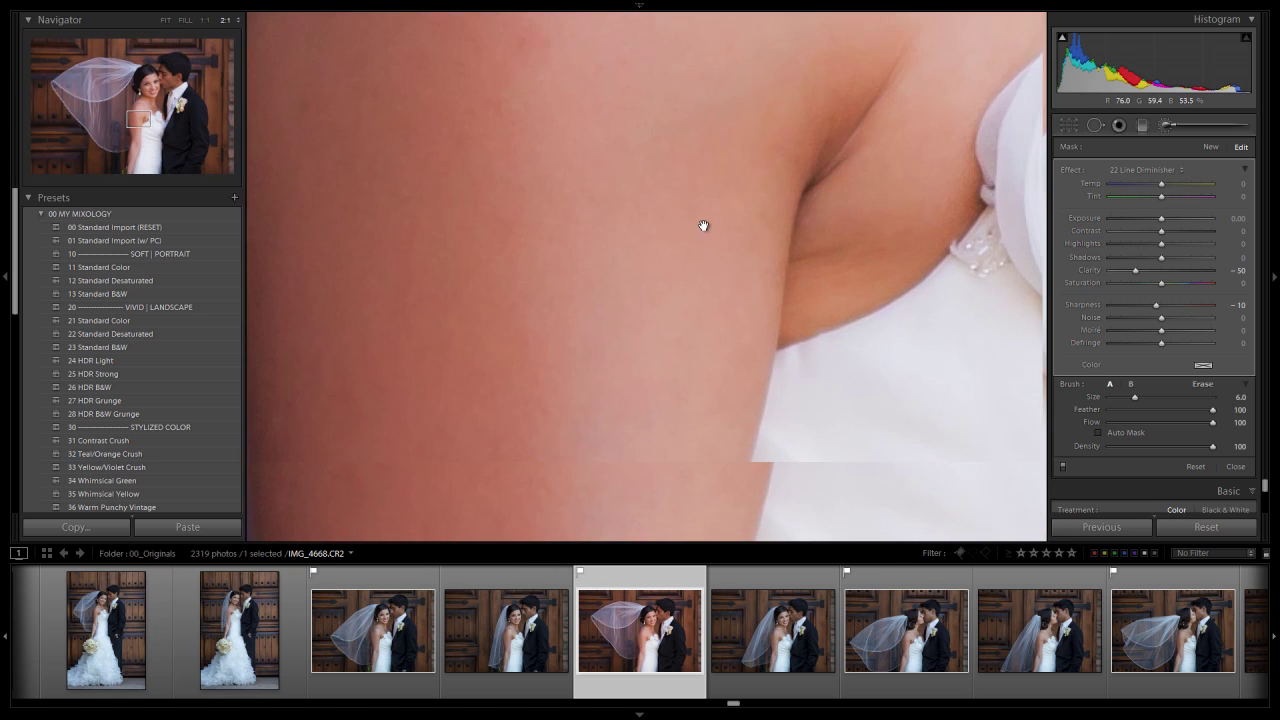
Step: Undo the last brush stroke and paint the Line Diminisher over the bride's underarm crease with a size 10.0 brush
{"action": "left_click", "coordinate": [704, 227]}
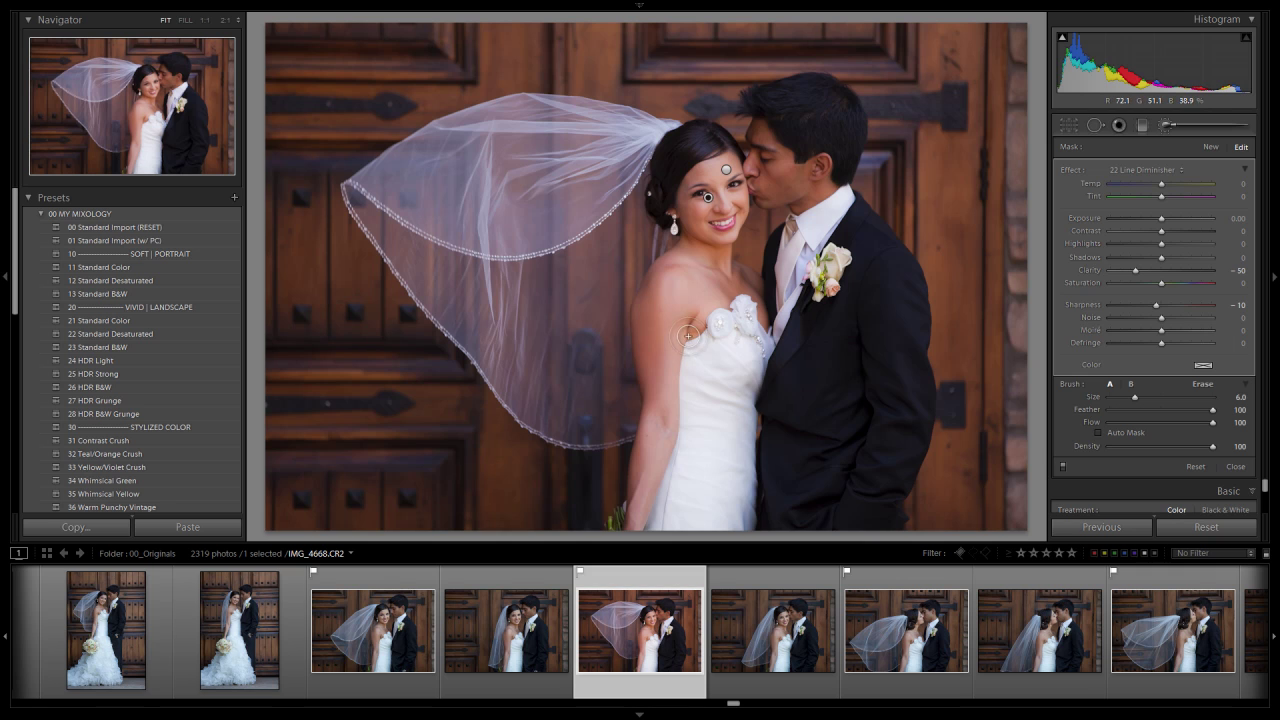
{"action": "key", "text": "ctrl+z"}
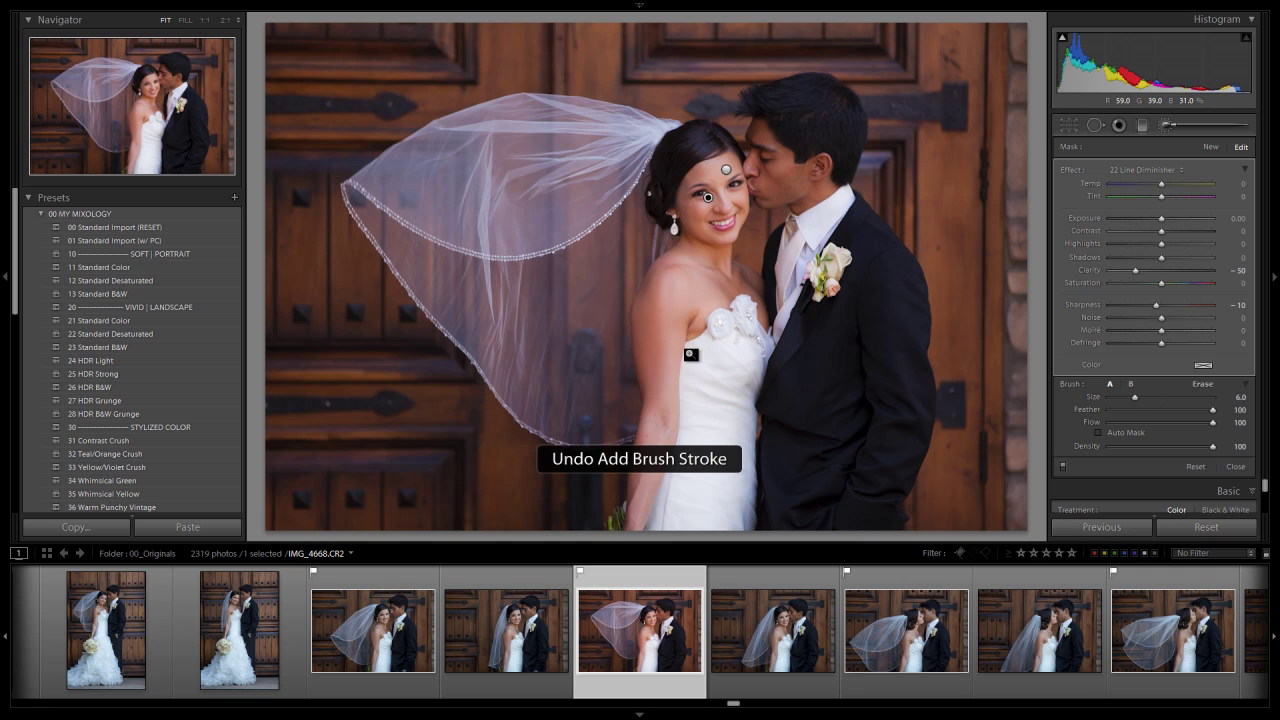
{"action": "left_click", "coordinate": [691, 343]}
{"action": "scroll", "coordinate": [650, 305], "scroll_direction": "up", "scroll_amount": 1}
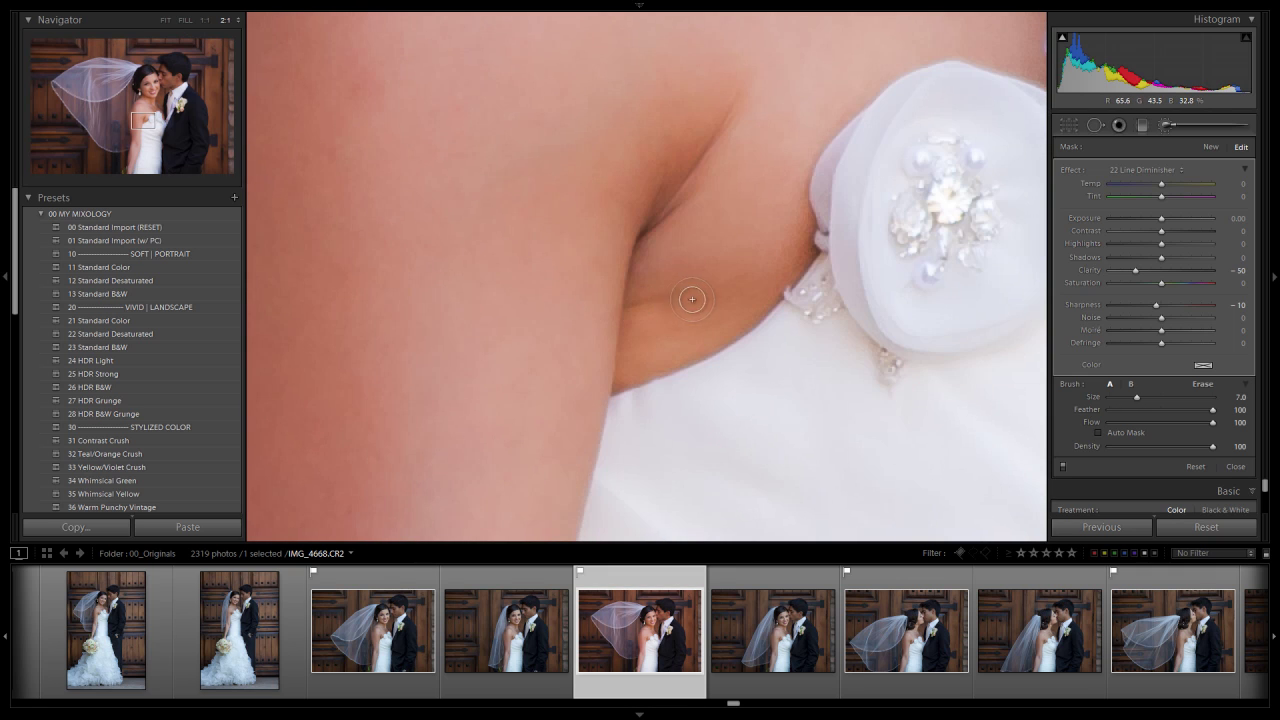
{"action": "scroll", "coordinate": [665, 206], "scroll_direction": "up", "scroll_amount": 3}
{"action": "mouse_move", "coordinate": [665, 191]}
{"action": "left_mouse_down"}
{"action": "mouse_move", "coordinate": [725, 104]}
{"action": "mouse_move", "coordinate": [634, 257]}
{"action": "mouse_move", "coordinate": [621, 342]}
{"action": "left_mouse_up"}
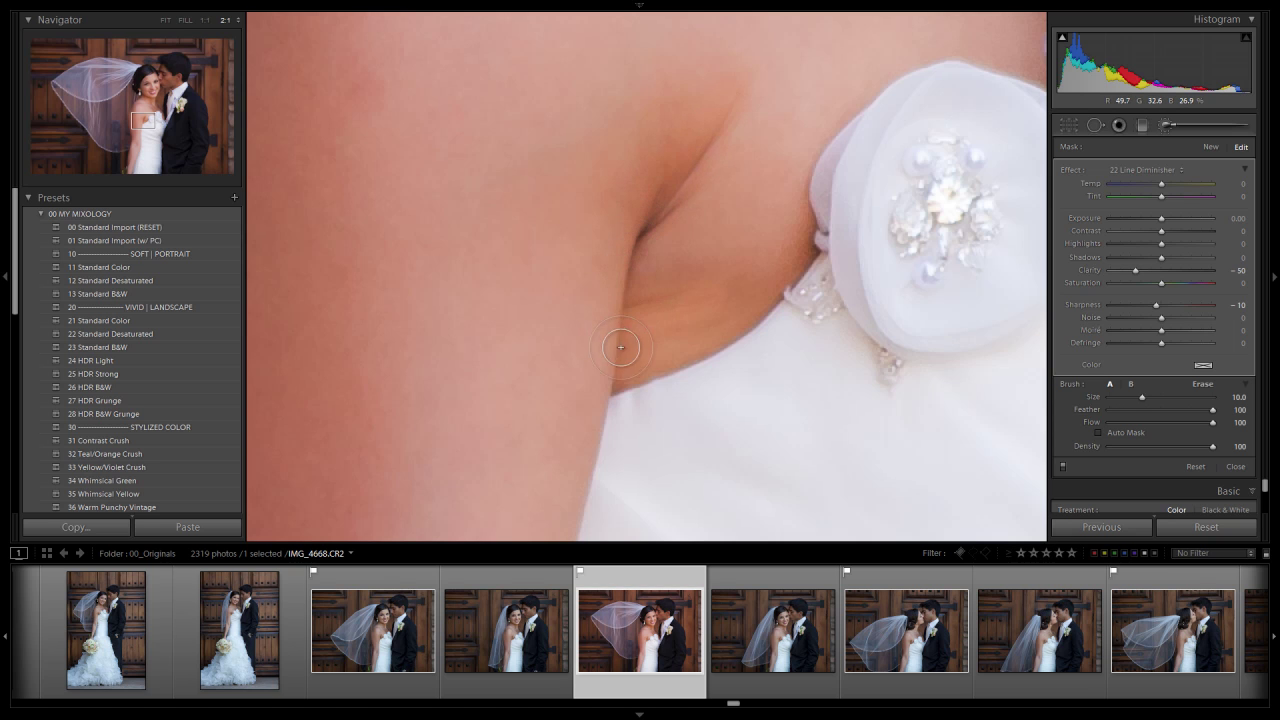
{"action": "key", "text": "z"}
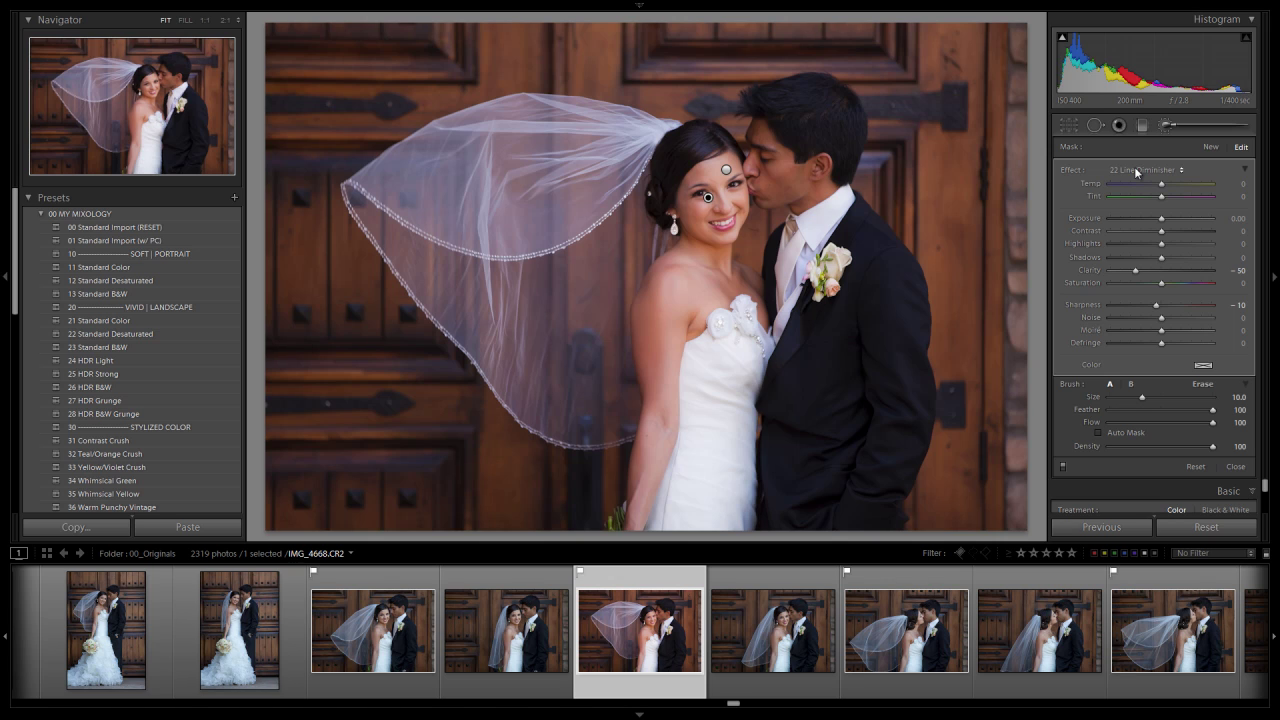
Step: Start a new brush adjustment with the 23 Eye Brighten effect and paint both of the bride's eyes at size 6.0
{"action": "key", "text": "k"}
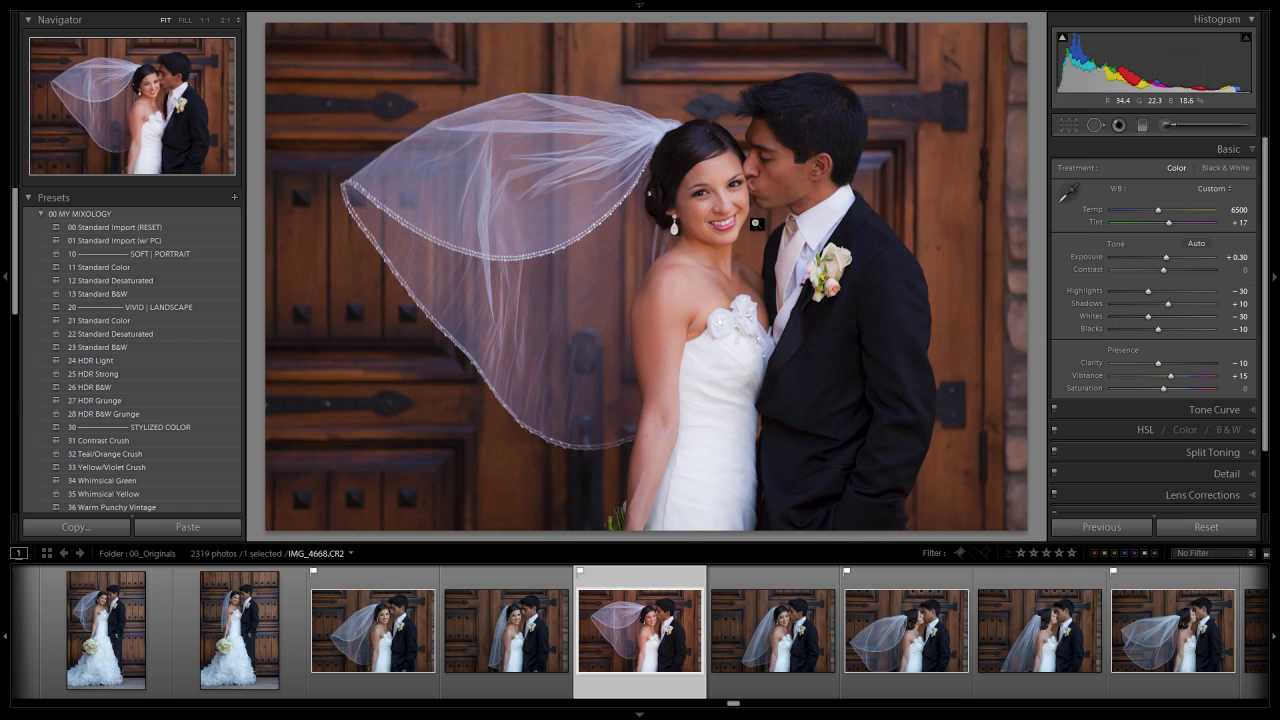
{"action": "left_click", "coordinate": [1172, 127]}
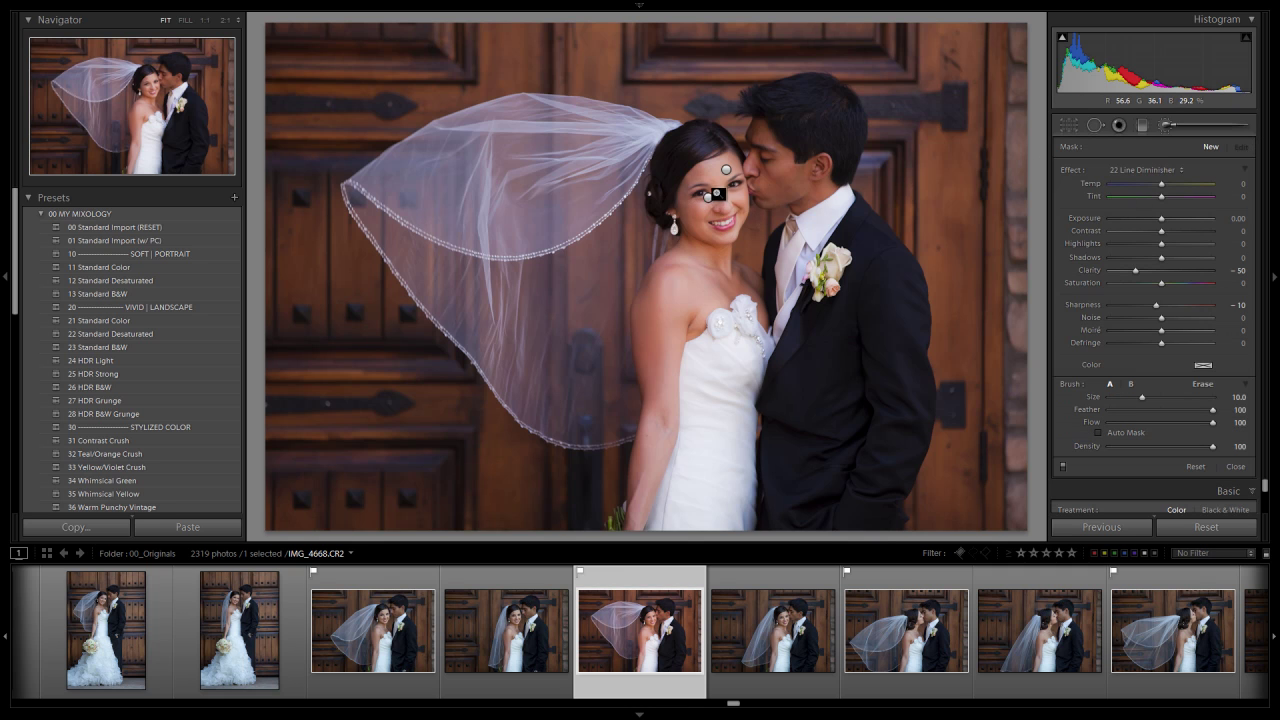
{"action": "left_click", "coordinate": [716, 195]}
{"action": "left_click_drag", "start_coordinate": [752, 278], "coordinate": [822, 390]}
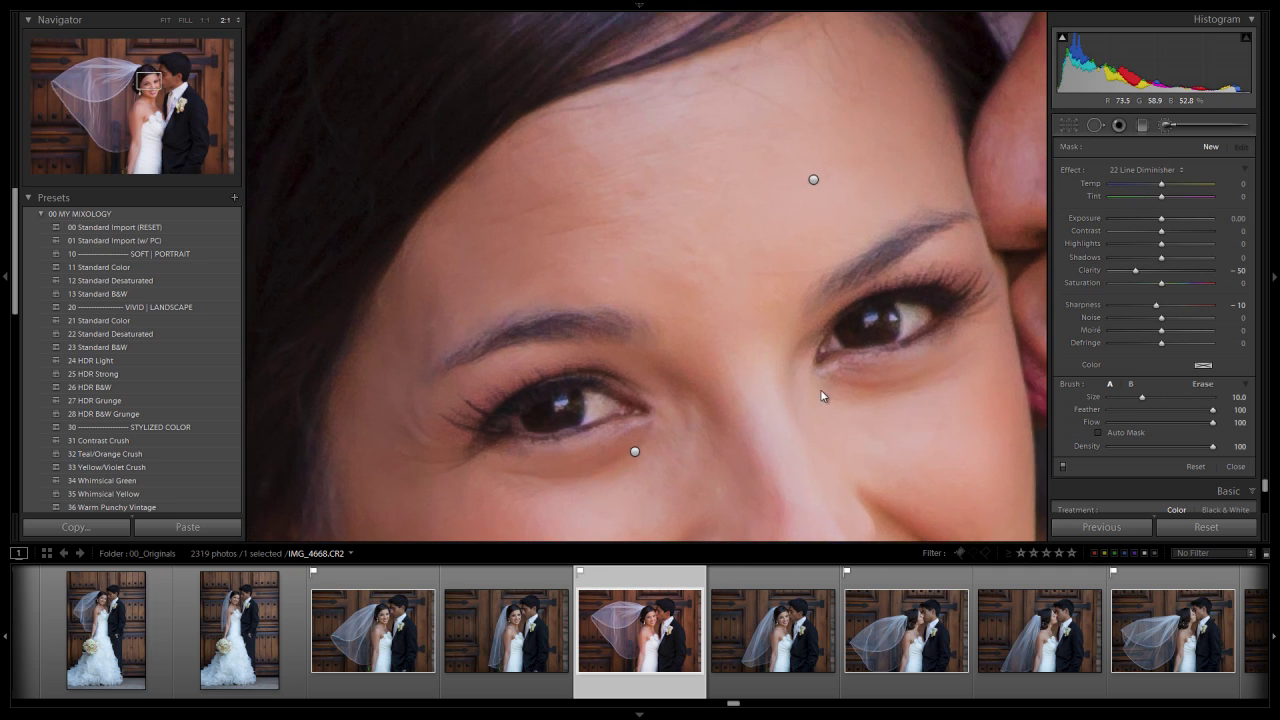
{"action": "left_click_drag", "start_coordinate": [794, 331], "coordinate": [843, 323]}
{"action": "left_click_drag", "start_coordinate": [818, 170], "coordinate": [820, 240]}
{"action": "left_click", "coordinate": [1147, 171]}
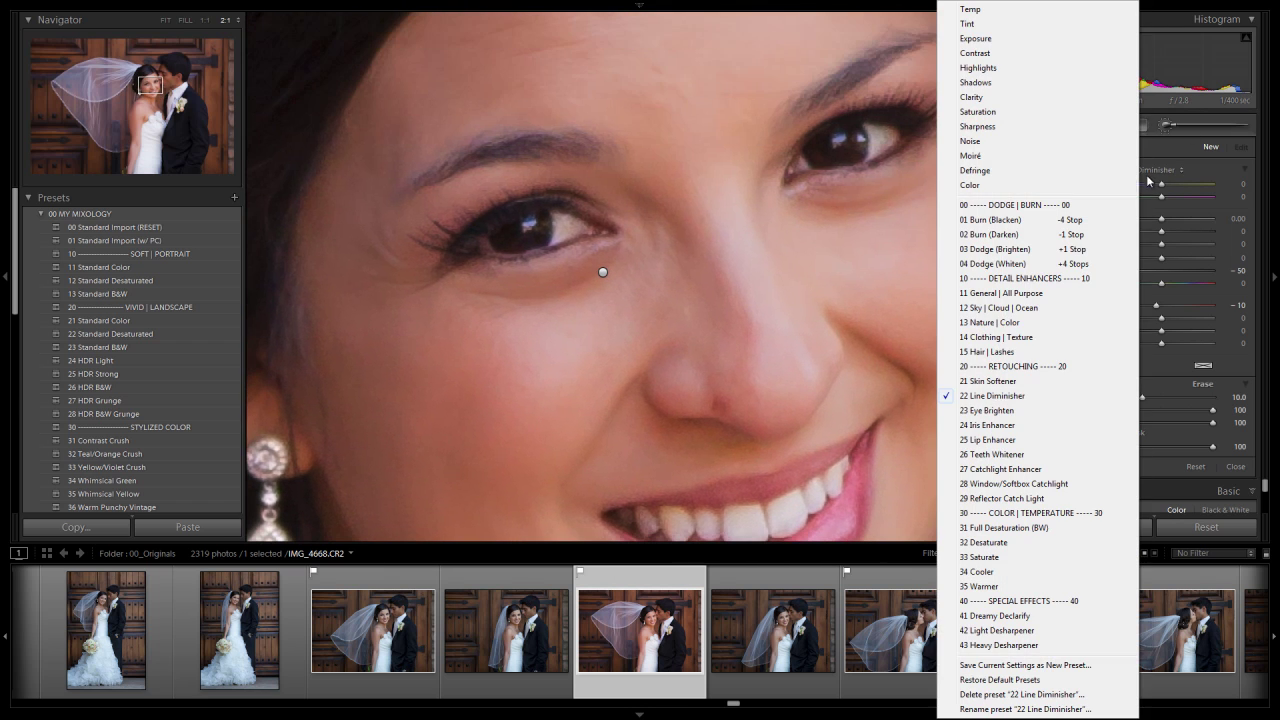
{"action": "left_click", "coordinate": [1004, 410]}
{"action": "key", "text": "bracketleft"}
{"action": "key", "text": "bracketleft"}
{"action": "key", "text": "bracketleft"}
{"action": "key", "text": "bracketleft"}
{"action": "mouse_move", "coordinate": [535, 232]}
{"action": "left_mouse_down"}
{"action": "mouse_move", "coordinate": [590, 230]}
{"action": "mouse_move", "coordinate": [486, 244]}
{"action": "mouse_move", "coordinate": [586, 233]}
{"action": "mouse_move", "coordinate": [500, 241]}
{"action": "left_mouse_up"}
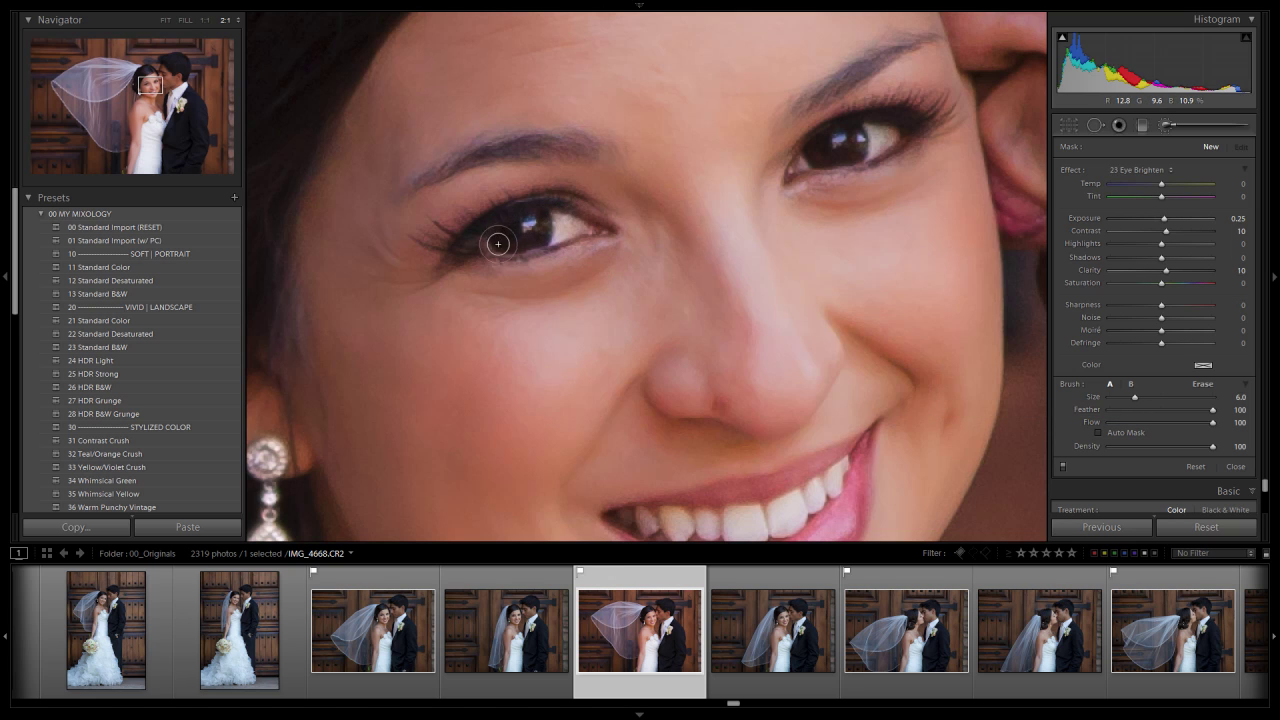
{"action": "mouse_move", "coordinate": [814, 157]}
{"action": "left_mouse_down"}
{"action": "mouse_move", "coordinate": [800, 168]}
{"action": "mouse_move", "coordinate": [900, 141]}
{"action": "mouse_move", "coordinate": [836, 163]}
{"action": "mouse_move", "coordinate": [828, 154]}
{"action": "mouse_move", "coordinate": [812, 180]}
{"action": "left_mouse_up"}
Step: Erase the eye brightening spill from the skin and lids around the bride's eyes with a size 5.0 eraser
{"action": "key", "text": "alt"}
{"action": "key", "text": "]"}
{"action": "mouse_move", "coordinate": [787, 125]}
{"action": "left_mouse_down"}
{"action": "mouse_move", "coordinate": [921, 119]}
{"action": "mouse_move", "coordinate": [917, 155]}
{"action": "mouse_move", "coordinate": [841, 189]}
{"action": "mouse_move", "coordinate": [859, 193]}
{"action": "mouse_move", "coordinate": [818, 182]}
{"action": "mouse_move", "coordinate": [785, 195]}
{"action": "mouse_move", "coordinate": [770, 173]}
{"action": "left_mouse_up"}
{"action": "key", "text": "bracketleft"}
{"action": "mouse_move", "coordinate": [593, 208]}
{"action": "left_mouse_down"}
{"action": "mouse_move", "coordinate": [628, 215]}
{"action": "mouse_move", "coordinate": [578, 198]}
{"action": "mouse_move", "coordinate": [453, 223]}
{"action": "mouse_move", "coordinate": [559, 191]}
{"action": "mouse_move", "coordinate": [455, 234]}
{"action": "mouse_move", "coordinate": [525, 202]}
{"action": "mouse_move", "coordinate": [604, 201]}
{"action": "mouse_move", "coordinate": [553, 203]}
{"action": "mouse_move", "coordinate": [451, 244]}
{"action": "mouse_move", "coordinate": [527, 285]}
{"action": "left_mouse_up"}
{"action": "left_click_drag", "start_coordinate": [618, 215], "coordinate": [612, 234]}
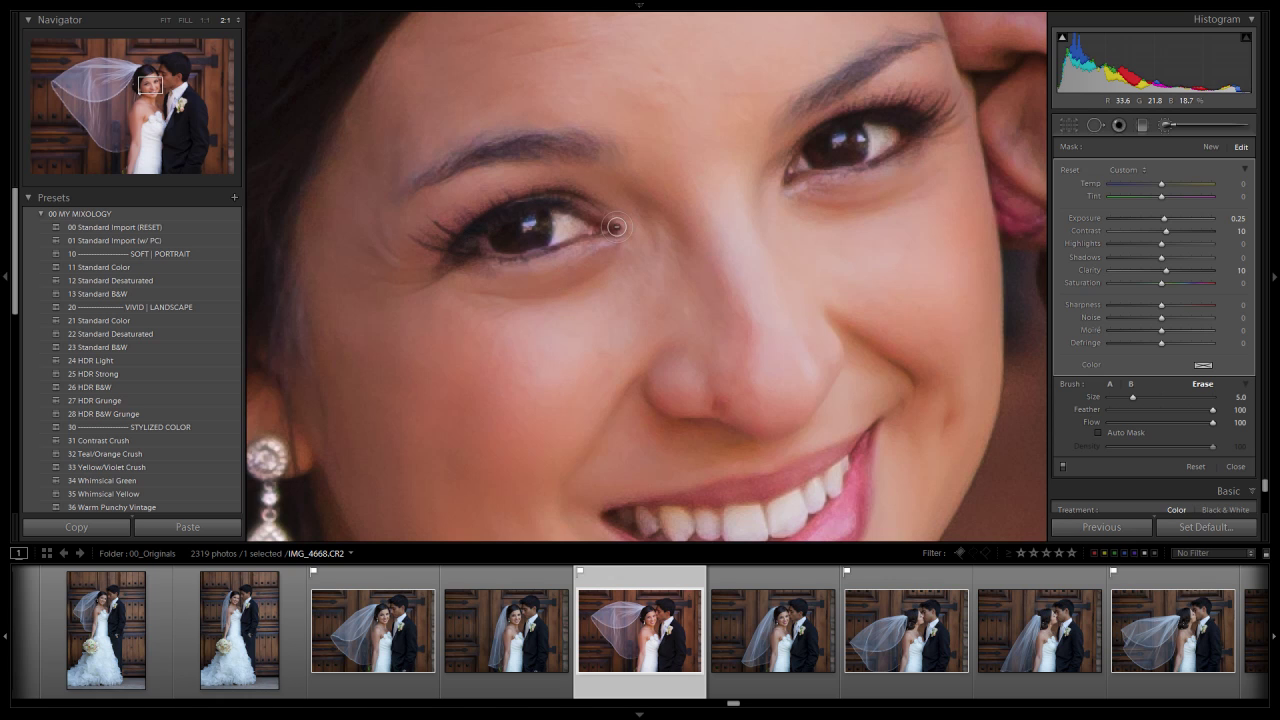
{"action": "mouse_move", "coordinate": [532, 270]}
{"action": "left_mouse_down"}
{"action": "mouse_move", "coordinate": [454, 263]}
{"action": "mouse_move", "coordinate": [547, 283]}
{"action": "mouse_move", "coordinate": [615, 236]}
{"action": "left_mouse_up"}
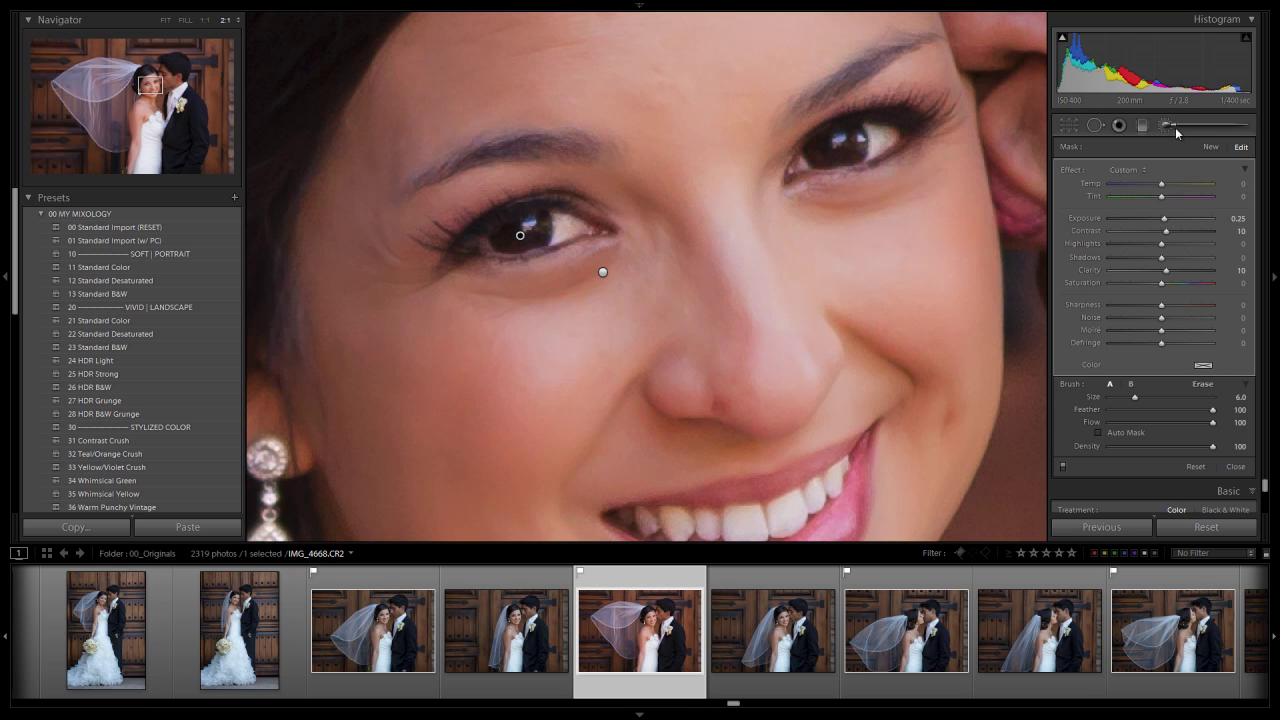
Step: Start a new brush adjustment with the 27 Catchlight Enhancer effect and paint the bride's catchlights at size 4.0
{"action": "left_click", "coordinate": [1209, 147]}
{"action": "left_click", "coordinate": [1140, 170]}
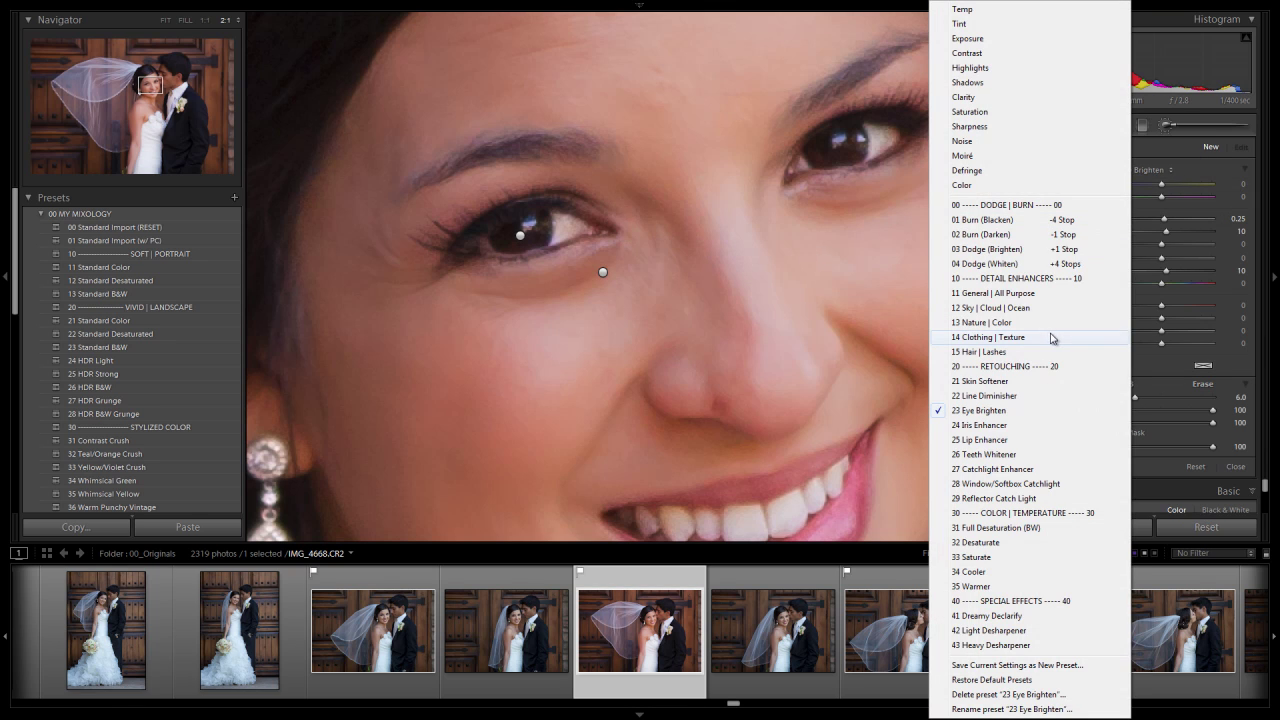
{"action": "left_click", "coordinate": [985, 469]}
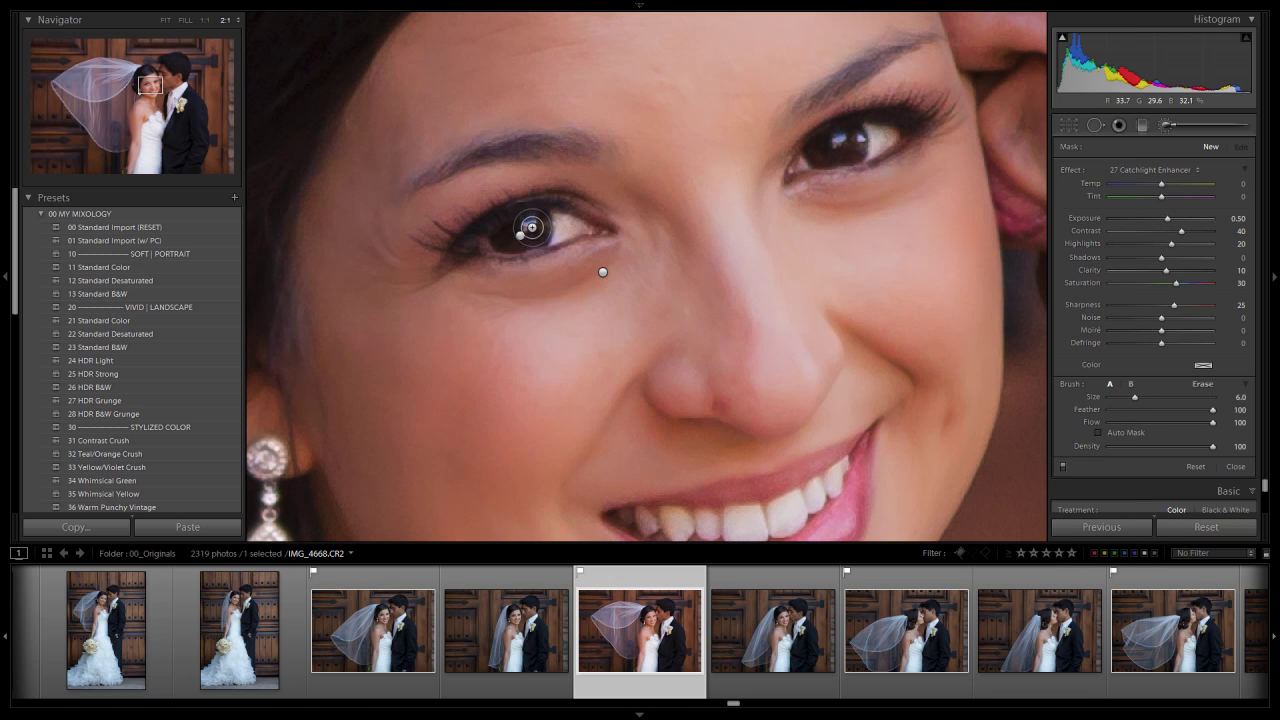
{"action": "key", "text": "bracketleft"}
{"action": "left_click", "coordinate": [233, 21]}
{"action": "left_click", "coordinate": [197, 124]}
{"action": "mouse_move", "coordinate": [480, 182]}
{"action": "left_mouse_down"}
{"action": "mouse_move", "coordinate": [536, 292]}
{"action": "mouse_move", "coordinate": [525, 300]}
{"action": "left_mouse_up"}
{"action": "left_click_drag", "start_coordinate": [848, 225], "coordinate": [659, 301]}
{"action": "left_click_drag", "start_coordinate": [800, 249], "coordinate": [839, 244]}
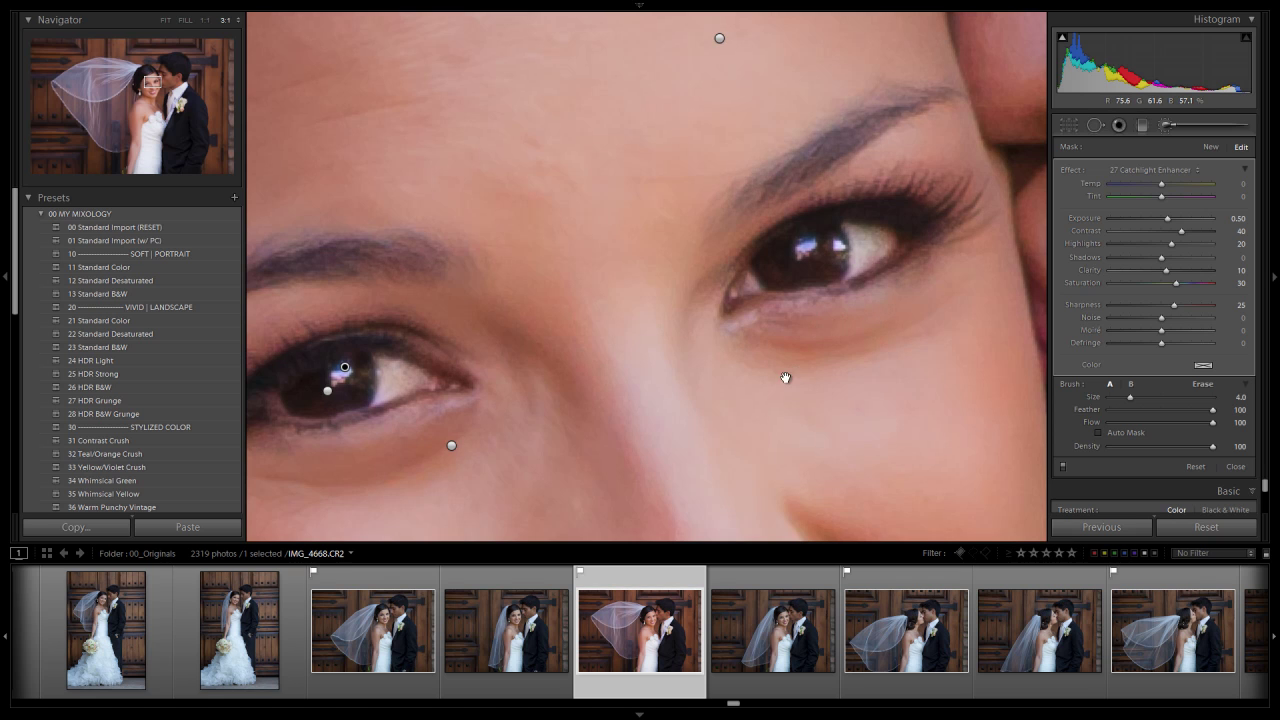
Step: Refine the Catchlight Enhancer mask beside the catchlight in the bride's eye with a size 3.0 eraser
{"action": "left_click_drag", "start_coordinate": [786, 378], "coordinate": [824, 282]}
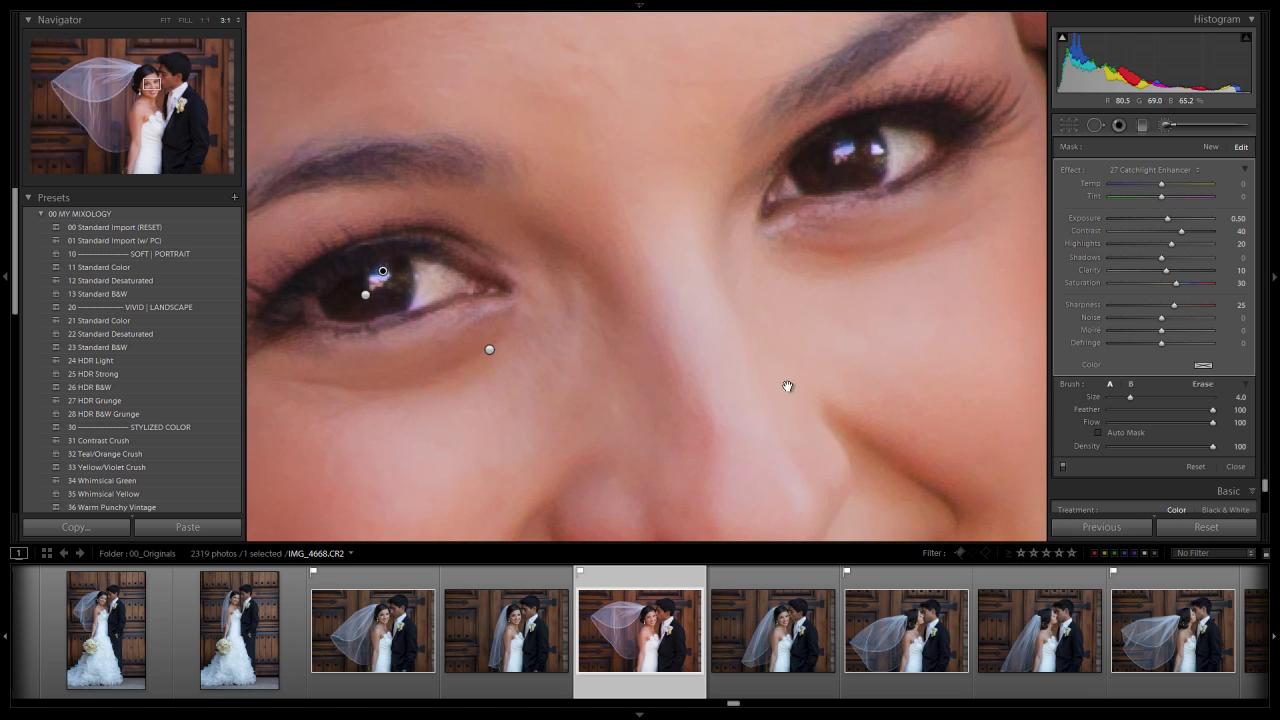
{"action": "left_click_drag", "start_coordinate": [792, 383], "coordinate": [823, 194]}
{"action": "left_click_drag", "start_coordinate": [829, 334], "coordinate": [811, 157]}
{"action": "scroll", "coordinate": [710, 117], "scroll_direction": "up", "scroll_amount": 5}
{"action": "key", "text": "alt"}
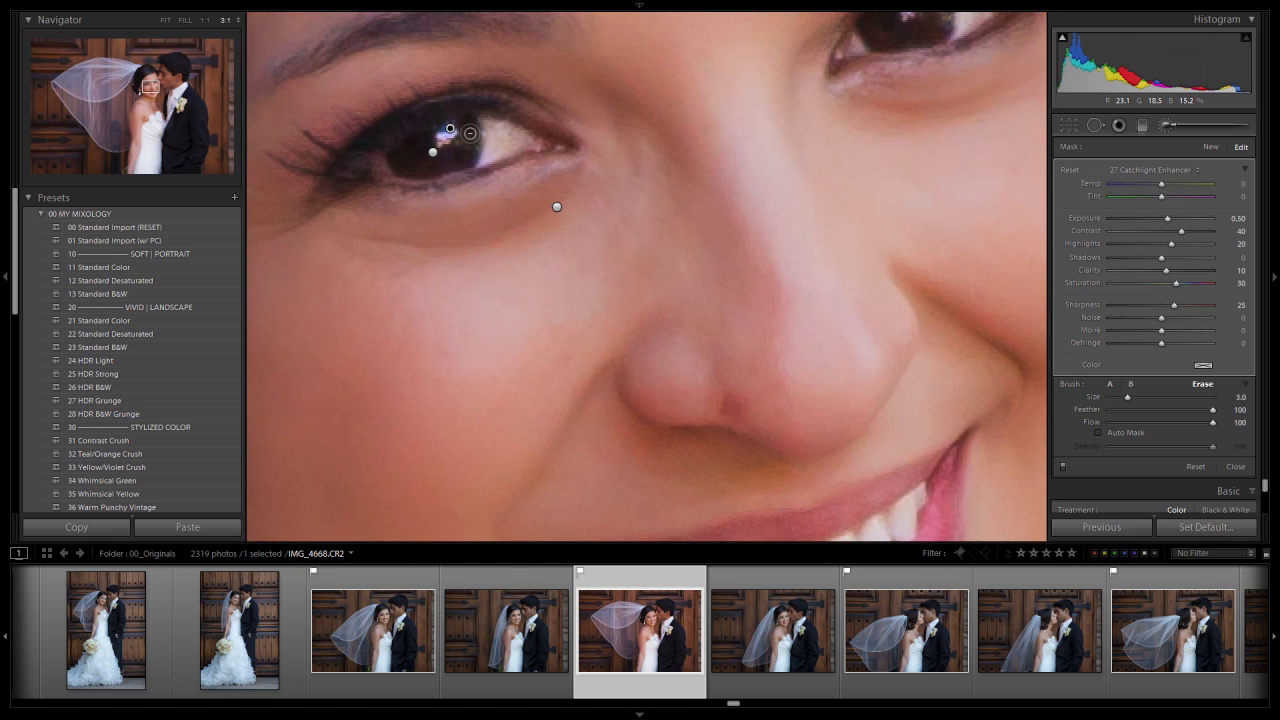
{"action": "left_click_drag", "start_coordinate": [729, 54], "coordinate": [643, 232]}
{"action": "mouse_move", "coordinate": [846, 185]}
{"action": "left_mouse_down"}
{"action": "mouse_move", "coordinate": [829, 159]}
{"action": "mouse_move", "coordinate": [805, 178]}
{"action": "mouse_move", "coordinate": [828, 200]}
{"action": "left_mouse_up"}
{"action": "left_click_drag", "start_coordinate": [645, 333], "coordinate": [727, 297]}
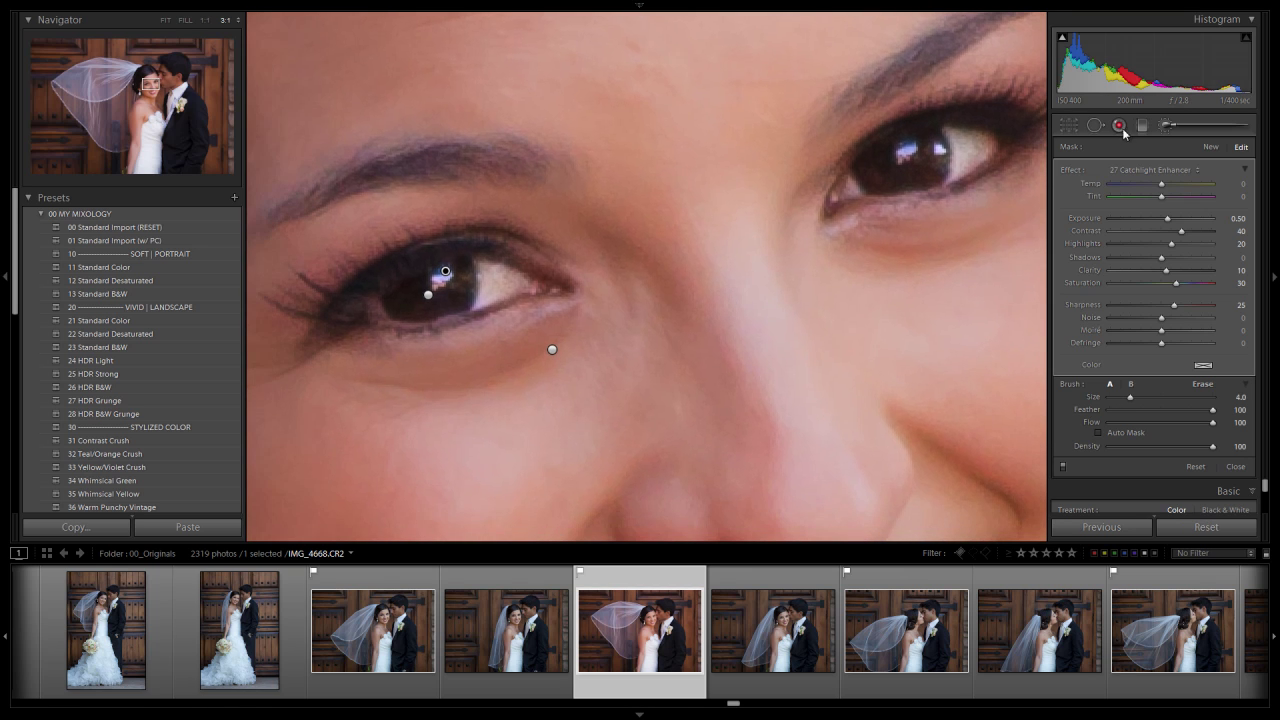
Step: Select the eye brightening adjustment on the bride's eyes and lower its Exposure to 0.15
{"action": "left_click", "coordinate": [1167, 125]}
{"action": "left_click", "coordinate": [694, 274]}
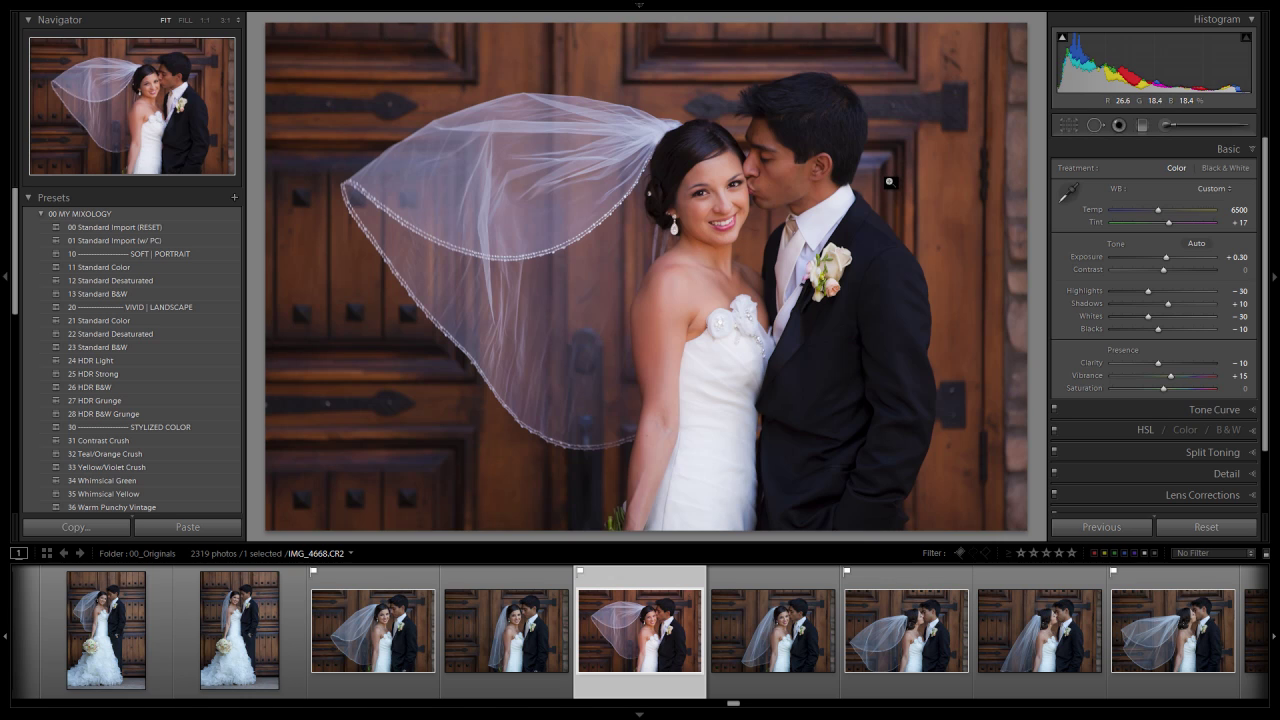
{"action": "left_click", "coordinate": [1165, 124]}
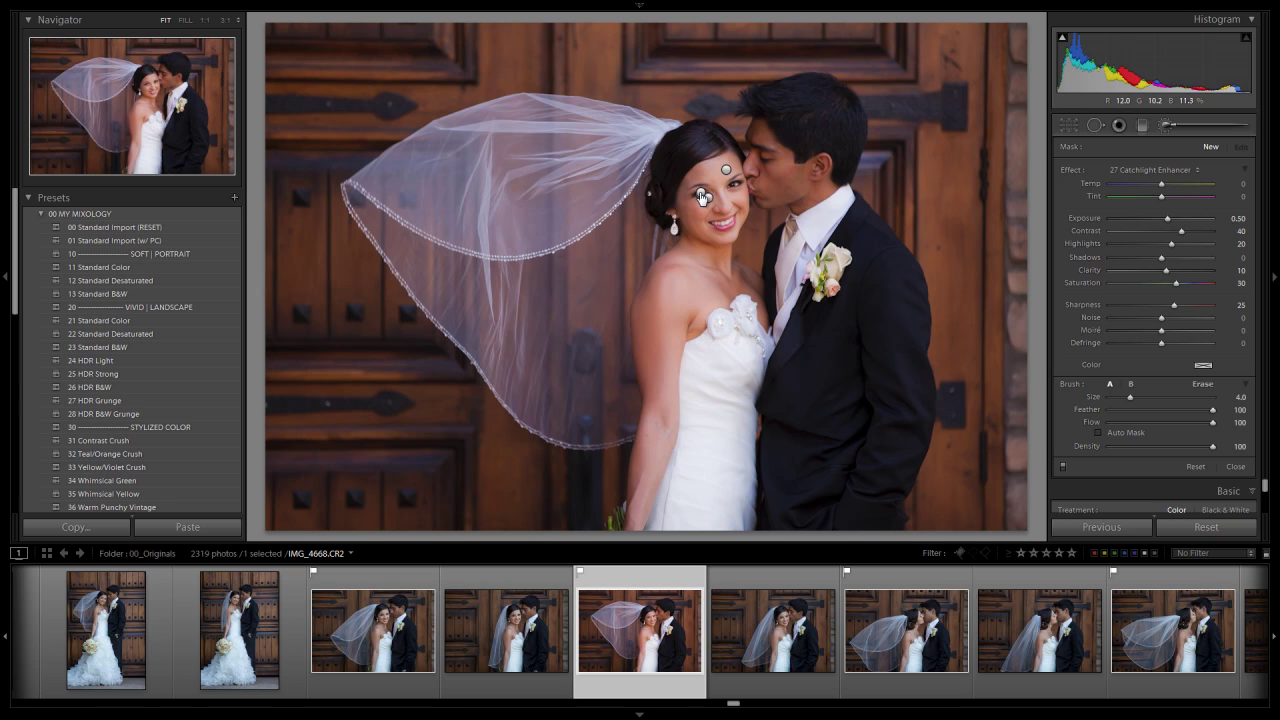
{"action": "left_click", "coordinate": [703, 197]}
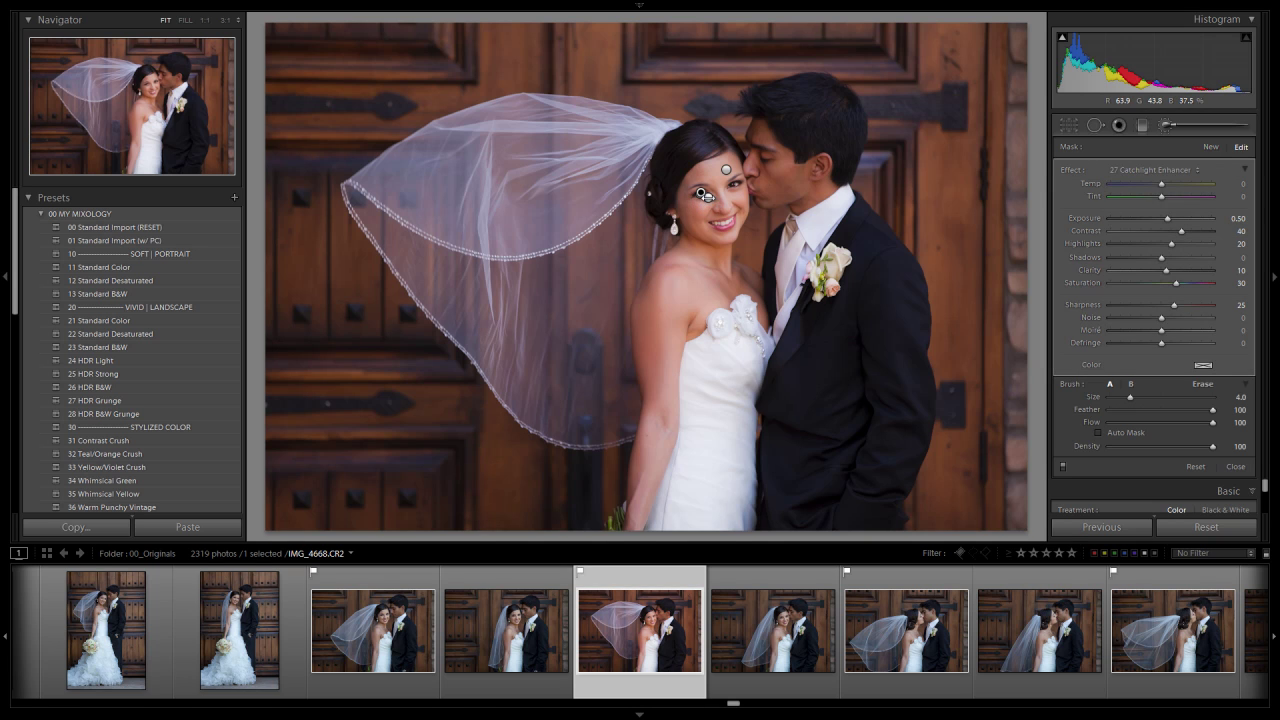
{"action": "key", "text": "z"}
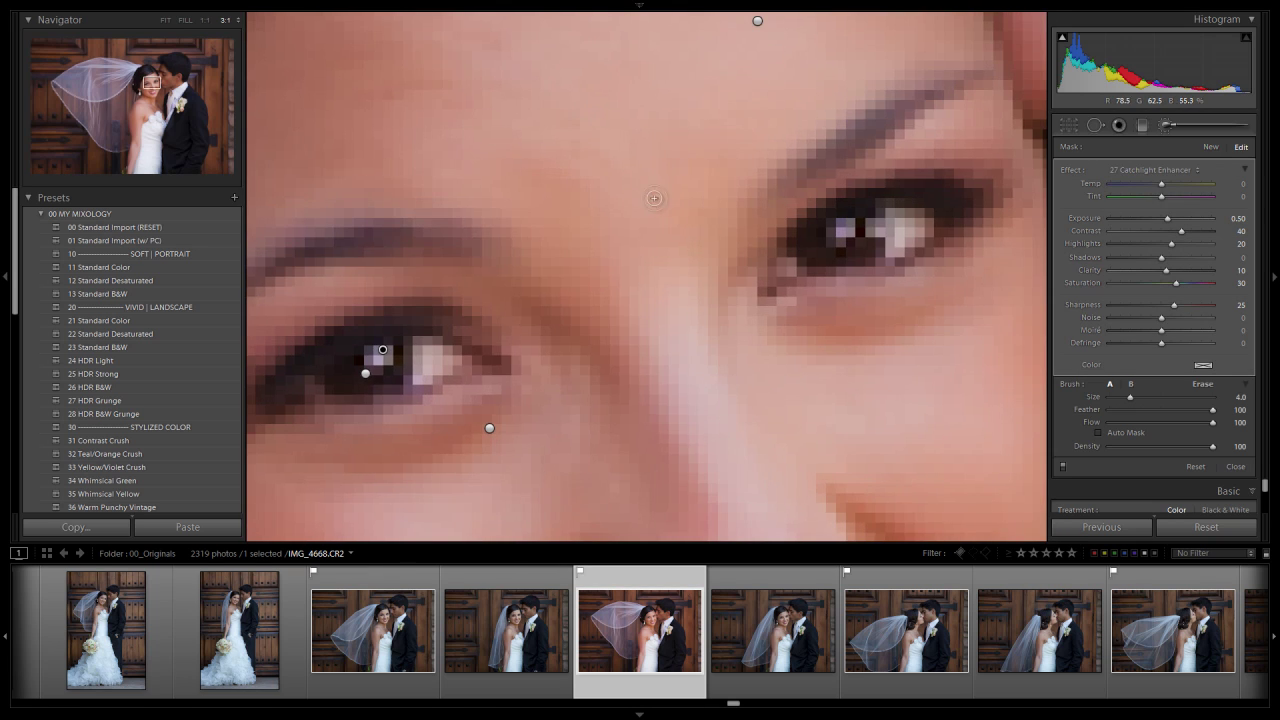
{"action": "left_click", "coordinate": [366, 373]}
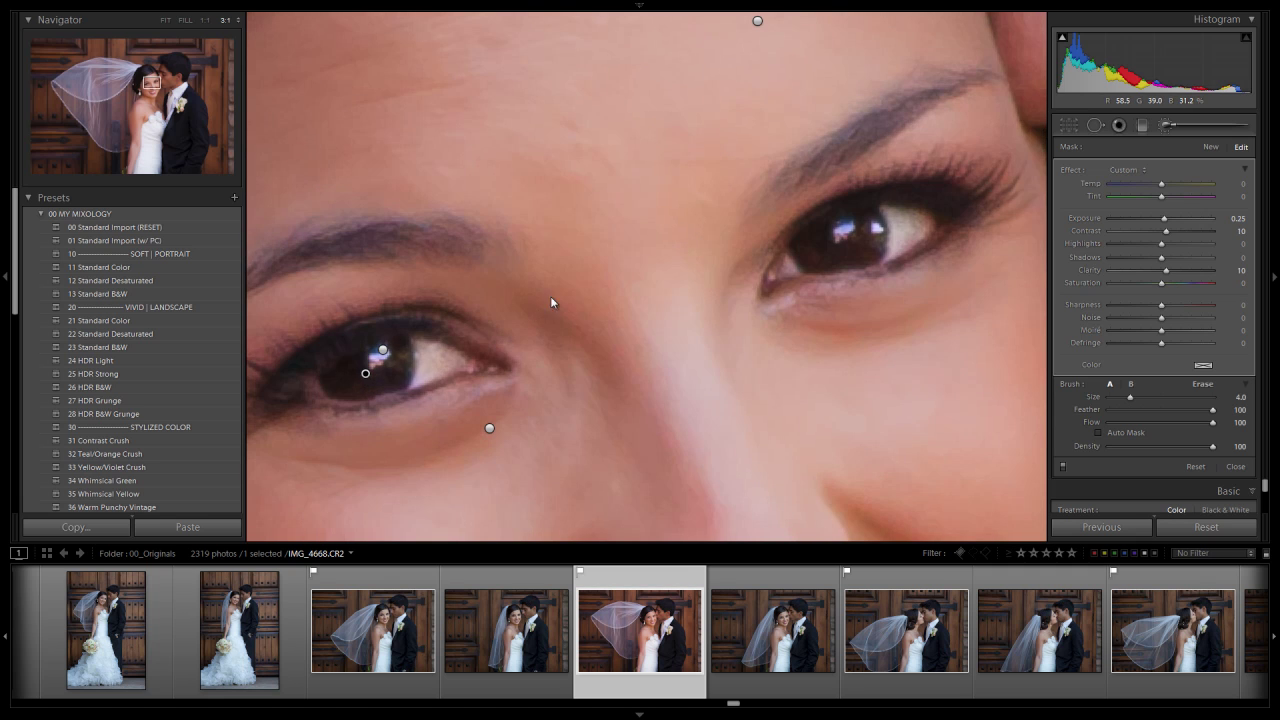
{"action": "key", "text": "z"}
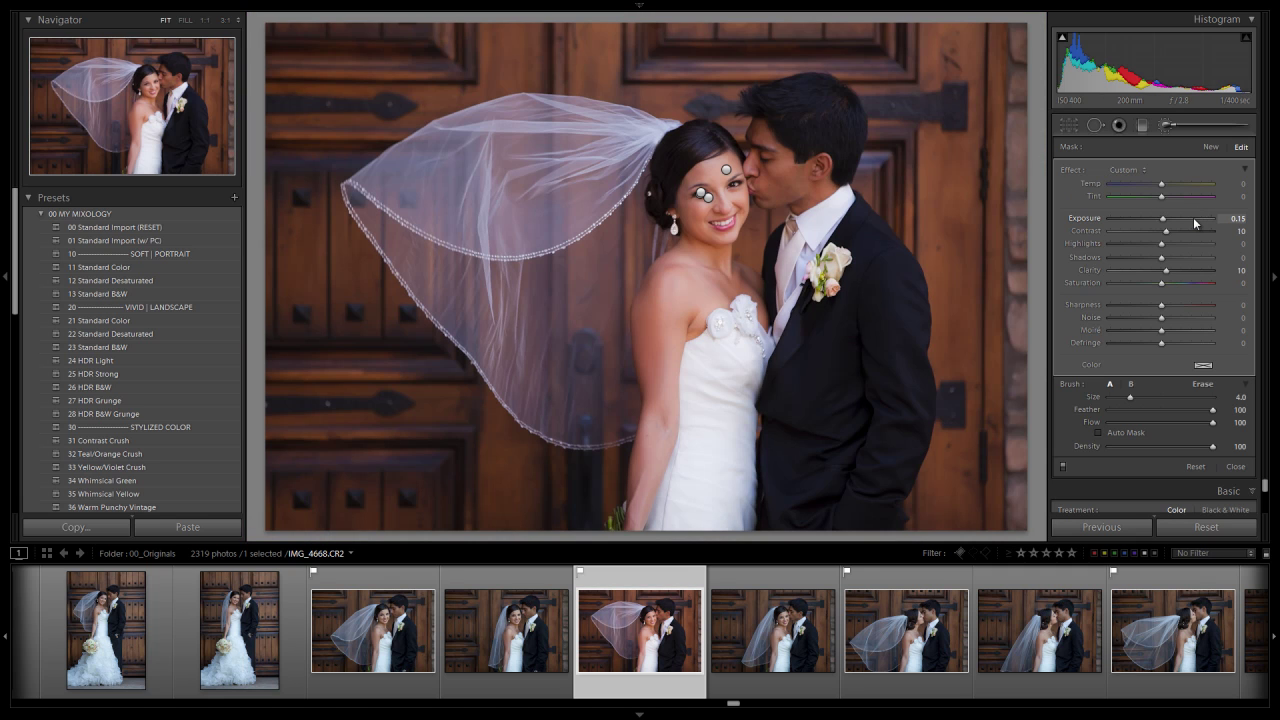
{"action": "left_click", "coordinate": [1166, 125]}
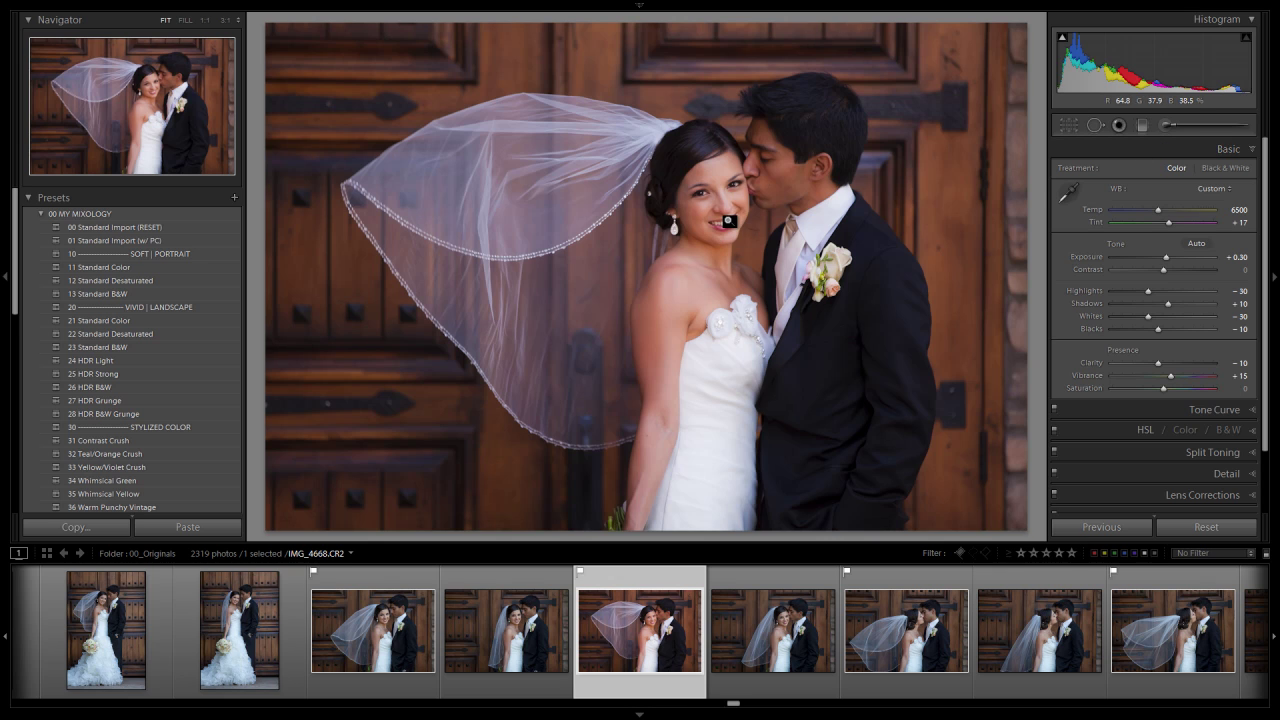
Step: Start a new brush adjustment with the 26 Teeth Whitener effect and paint the bride's teeth, reducing the brush to size 7.0
{"action": "left_click", "coordinate": [726, 214]}
{"action": "left_click_drag", "start_coordinate": [648, 282], "coordinate": [690, 256]}
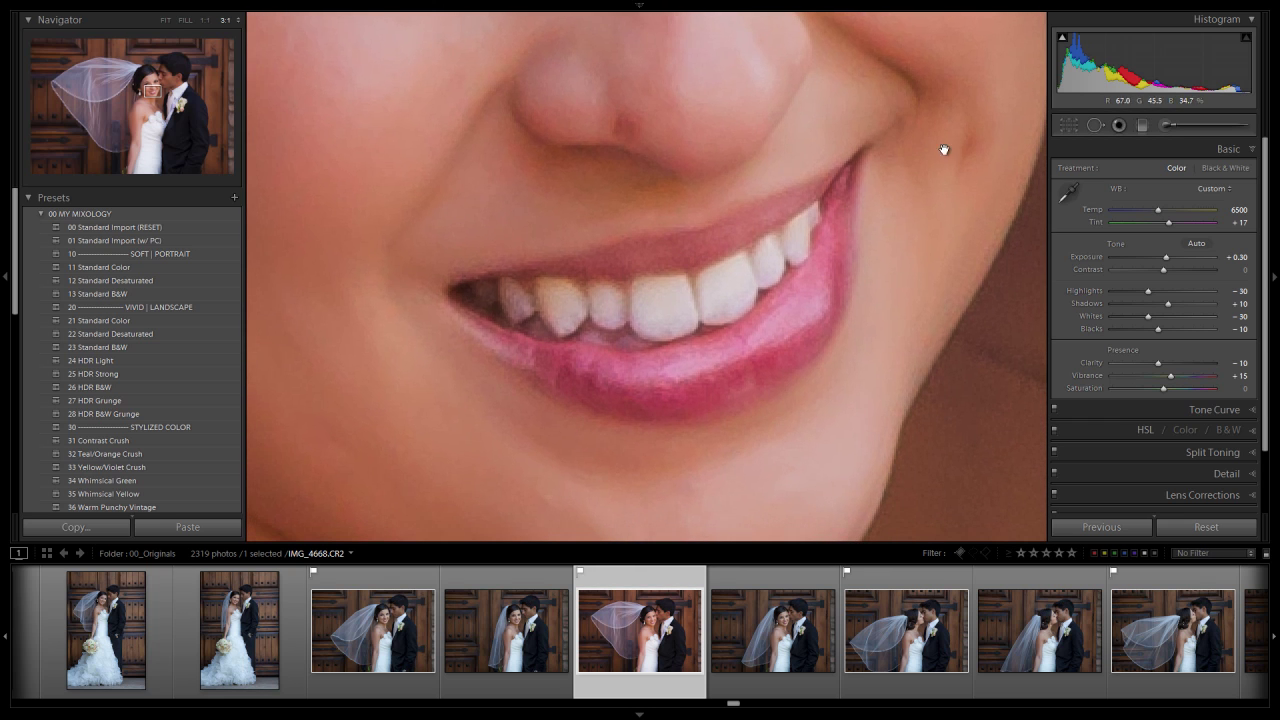
{"action": "left_click", "coordinate": [1166, 125]}
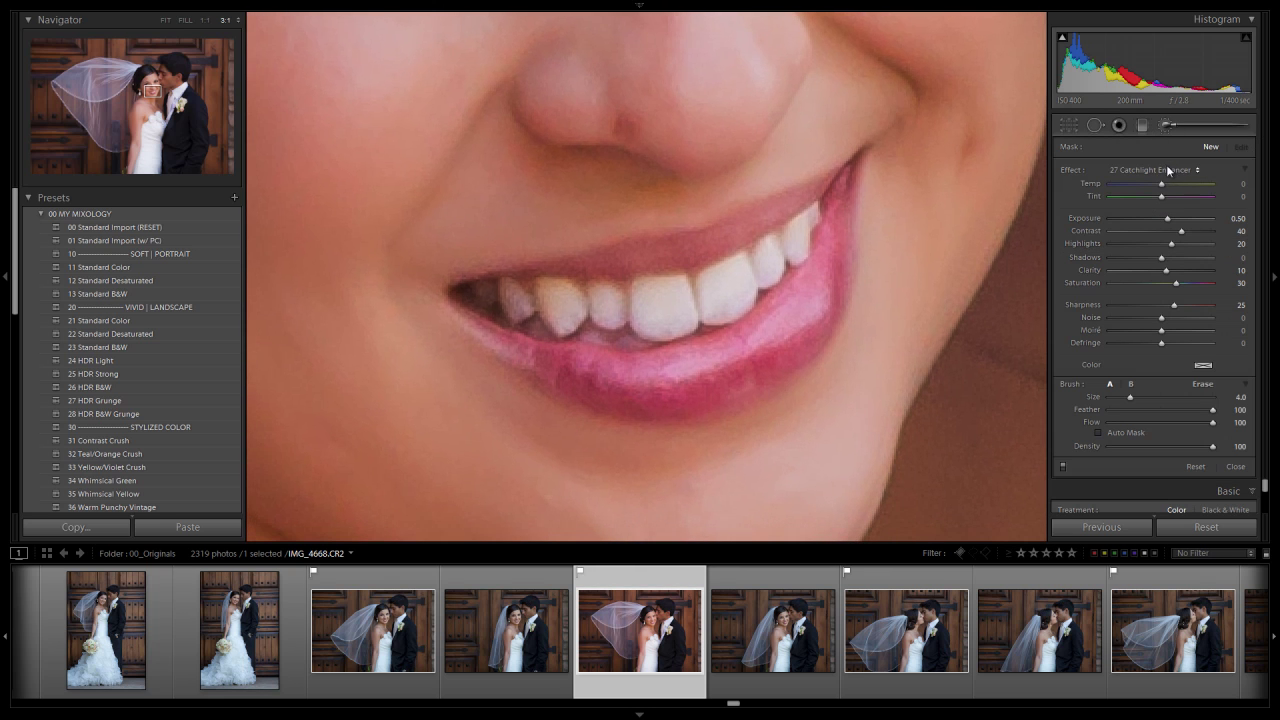
{"action": "left_click", "coordinate": [1169, 170]}
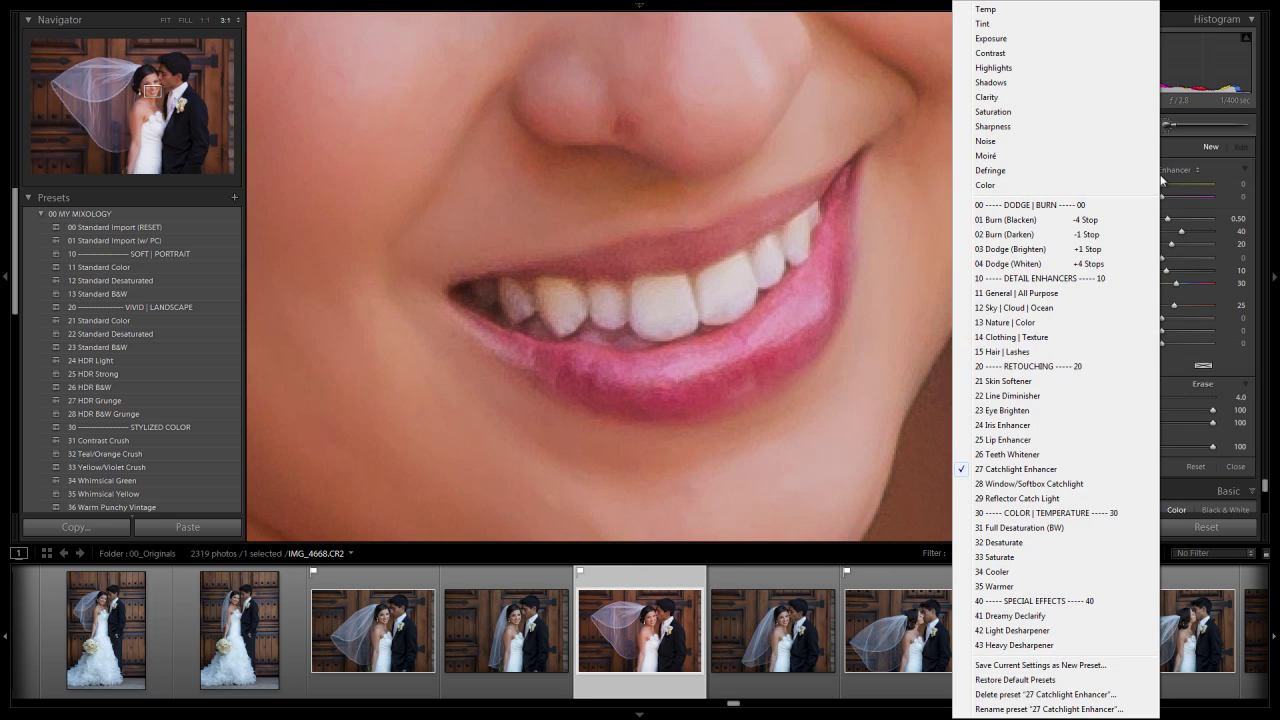
{"action": "left_click", "coordinate": [1010, 455]}
{"action": "key", "text": "bracketleft"}
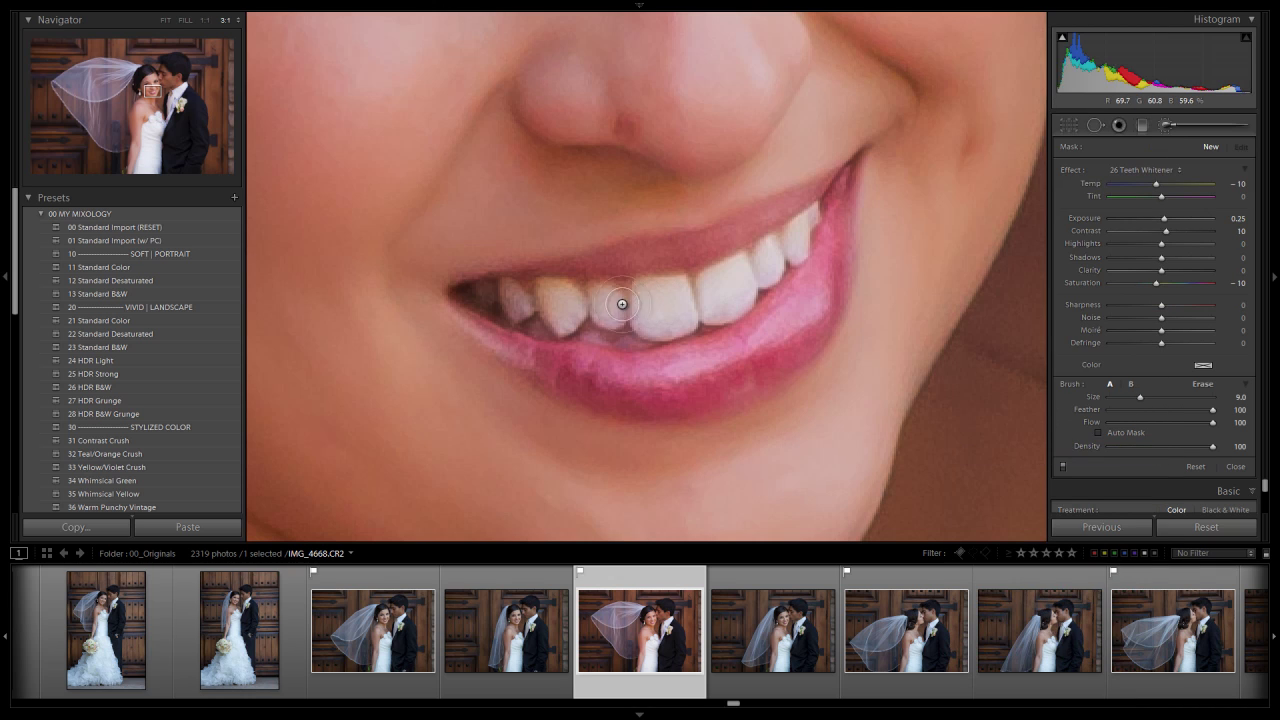
{"action": "mouse_move", "coordinate": [665, 297]}
{"action": "left_mouse_down"}
{"action": "mouse_move", "coordinate": [750, 268]}
{"action": "mouse_move", "coordinate": [814, 217]}
{"action": "mouse_move", "coordinate": [758, 286]}
{"action": "mouse_move", "coordinate": [700, 320]}
{"action": "mouse_move", "coordinate": [580, 315]}
{"action": "mouse_move", "coordinate": [480, 289]}
{"action": "mouse_move", "coordinate": [524, 308]}
{"action": "left_mouse_up"}
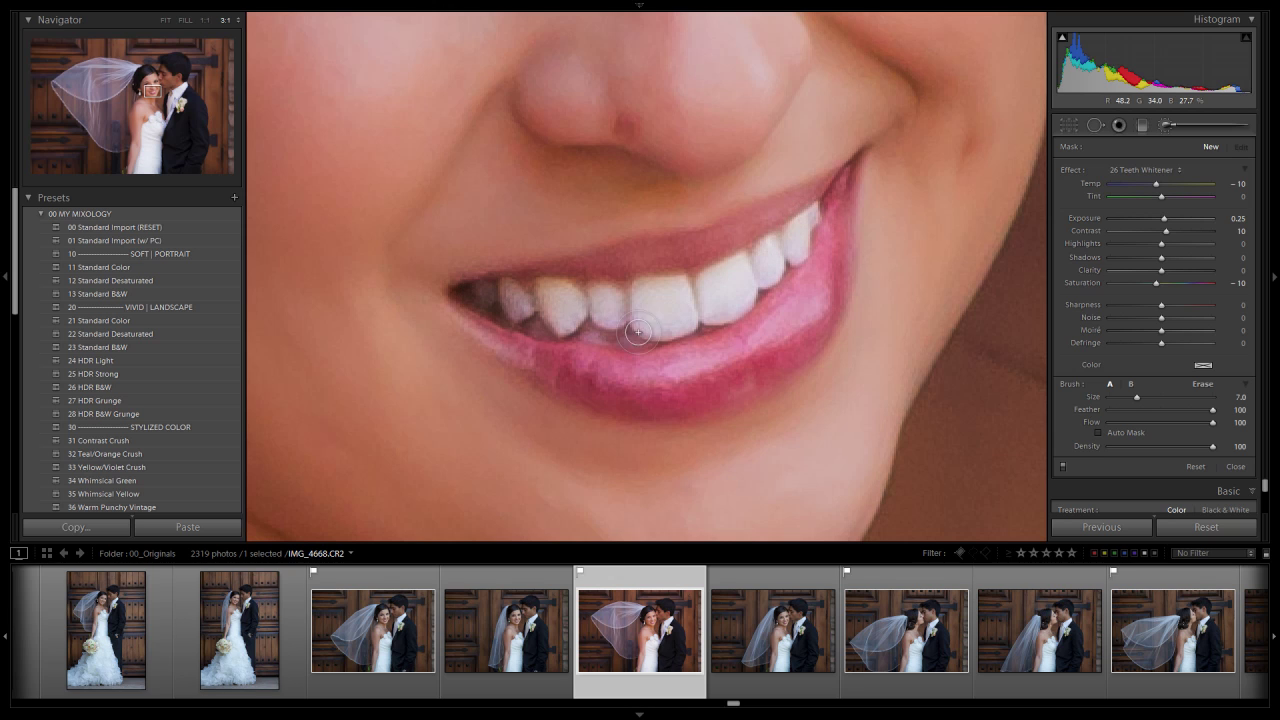
{"action": "mouse_move", "coordinate": [818, 210]}
{"action": "left_mouse_down"}
{"action": "mouse_move", "coordinate": [693, 288]}
{"action": "mouse_move", "coordinate": [486, 300]}
{"action": "left_mouse_up"}
Step: Erase the teeth whitening spill from the lips around the bride's teeth with a size 7.0 eraser
{"action": "key", "text": "alt"}
{"action": "left_click_drag", "start_coordinate": [486, 253], "coordinate": [665, 257]}
{"action": "scroll", "coordinate": [858, 181], "scroll_direction": "up", "scroll_amount": 2}
{"action": "mouse_move", "coordinate": [858, 181]}
{"action": "left_mouse_down"}
{"action": "mouse_move", "coordinate": [818, 262]}
{"action": "mouse_move", "coordinate": [737, 353]}
{"action": "mouse_move", "coordinate": [561, 362]}
{"action": "mouse_move", "coordinate": [504, 345]}
{"action": "mouse_move", "coordinate": [428, 283]}
{"action": "mouse_move", "coordinate": [506, 357]}
{"action": "mouse_move", "coordinate": [634, 381]}
{"action": "mouse_move", "coordinate": [761, 370]}
{"action": "mouse_move", "coordinate": [815, 347]}
{"action": "mouse_move", "coordinate": [739, 385]}
{"action": "mouse_move", "coordinate": [841, 249]}
{"action": "mouse_move", "coordinate": [850, 158]}
{"action": "mouse_move", "coordinate": [669, 243]}
{"action": "mouse_move", "coordinate": [489, 251]}
{"action": "mouse_move", "coordinate": [436, 281]}
{"action": "left_mouse_up"}
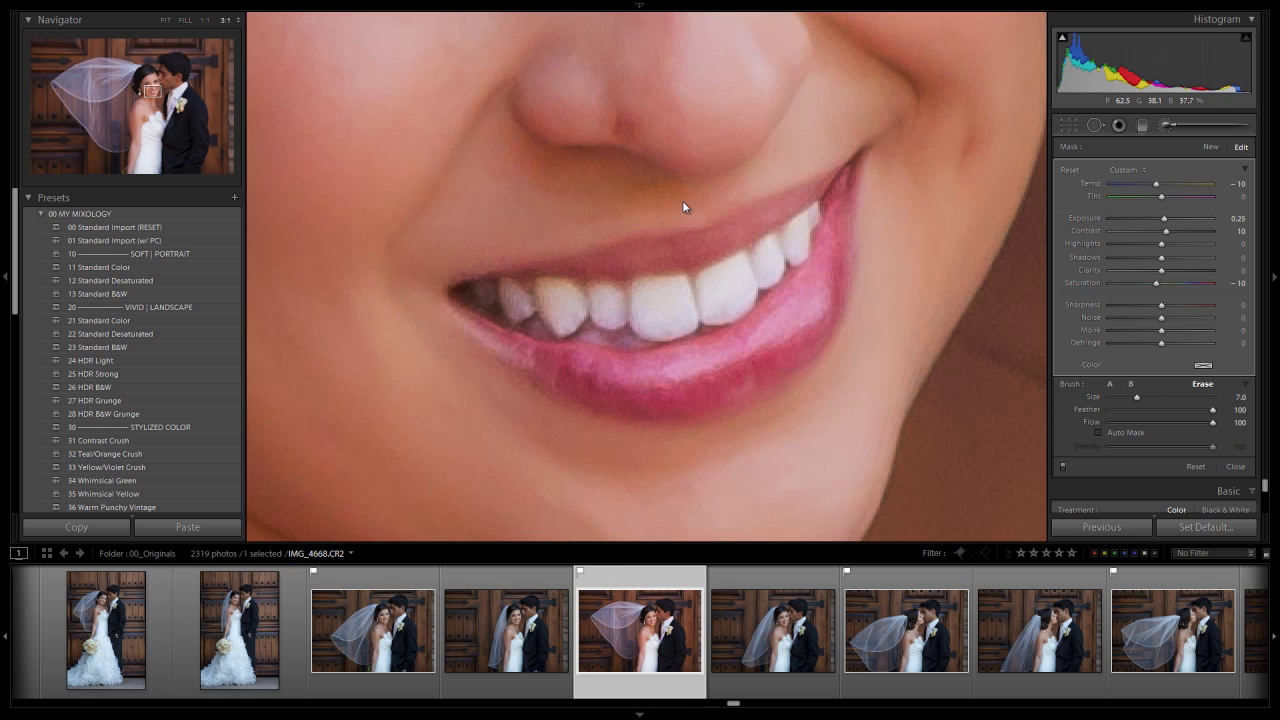
Step: Select the teeth whitening adjustment on the bride and reduce its Exposure to -0.05
{"action": "left_click", "coordinate": [1170, 127]}
{"action": "left_click", "coordinate": [737, 183]}
{"action": "left_click", "coordinate": [737, 183]}
{"action": "left_click", "coordinate": [1007, 224]}
{"action": "left_click", "coordinate": [1168, 128]}
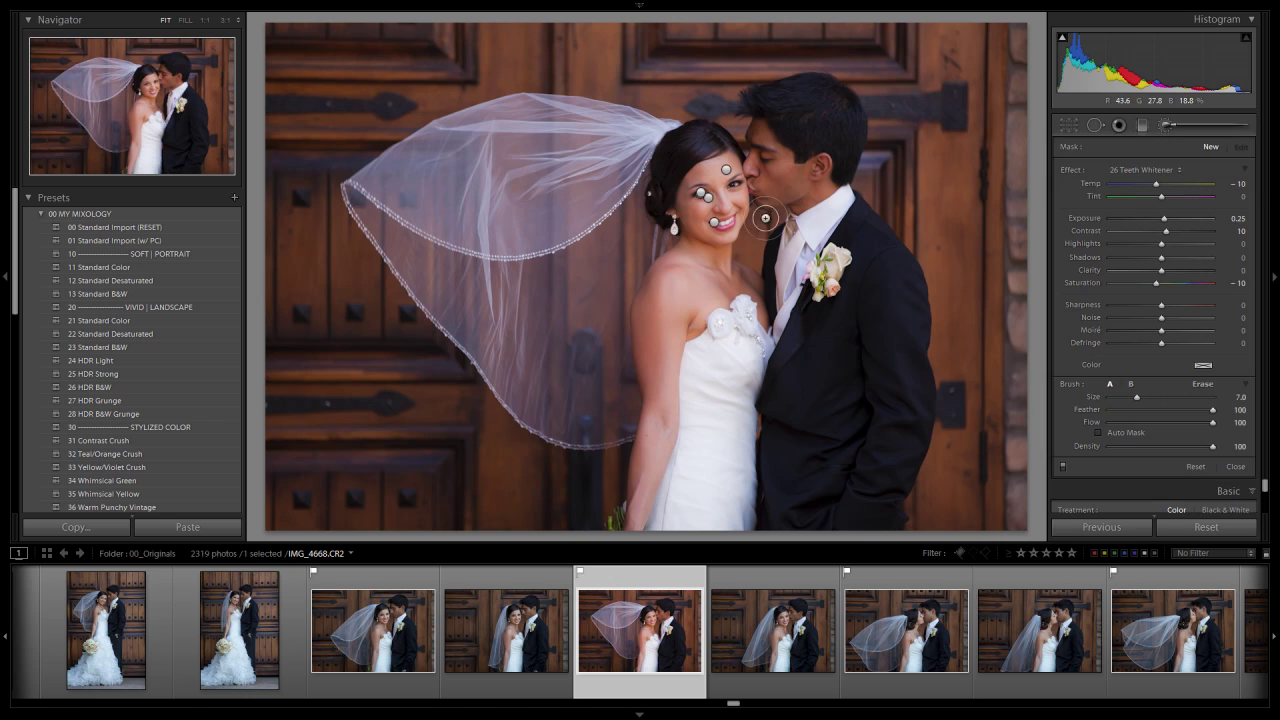
{"action": "left_click", "coordinate": [716, 229]}
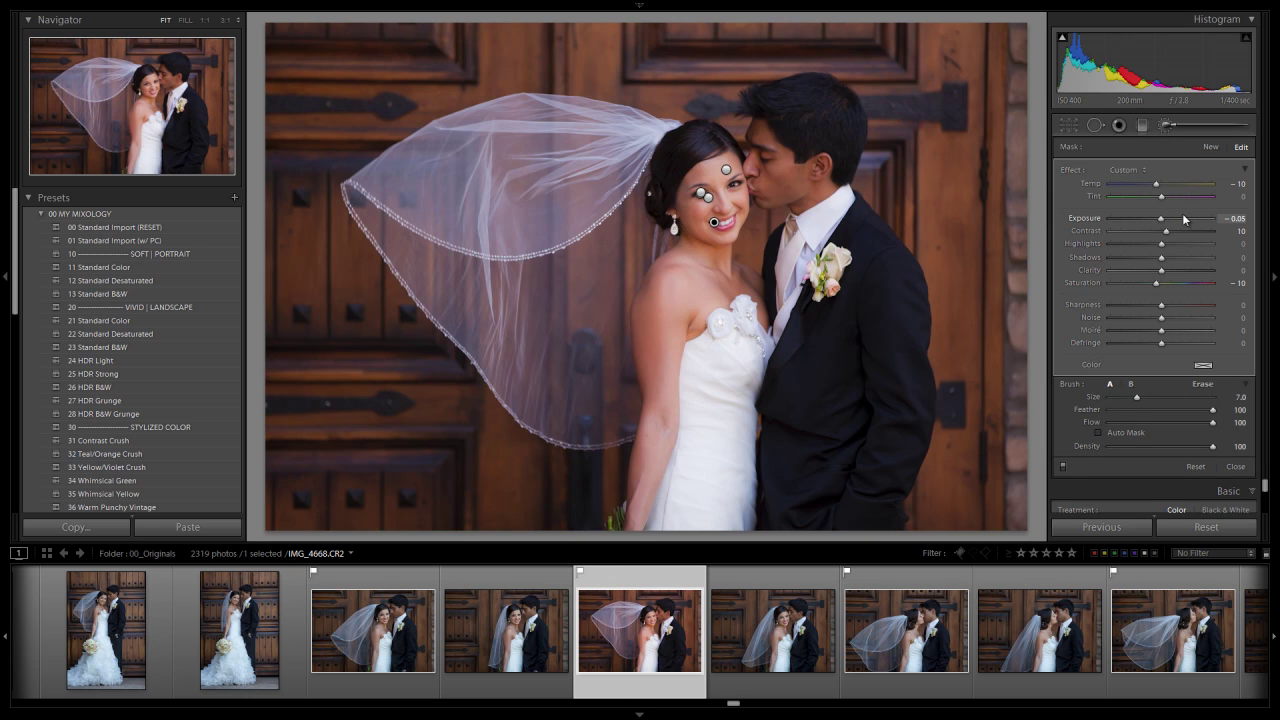
{"action": "left_click", "coordinate": [1168, 127]}
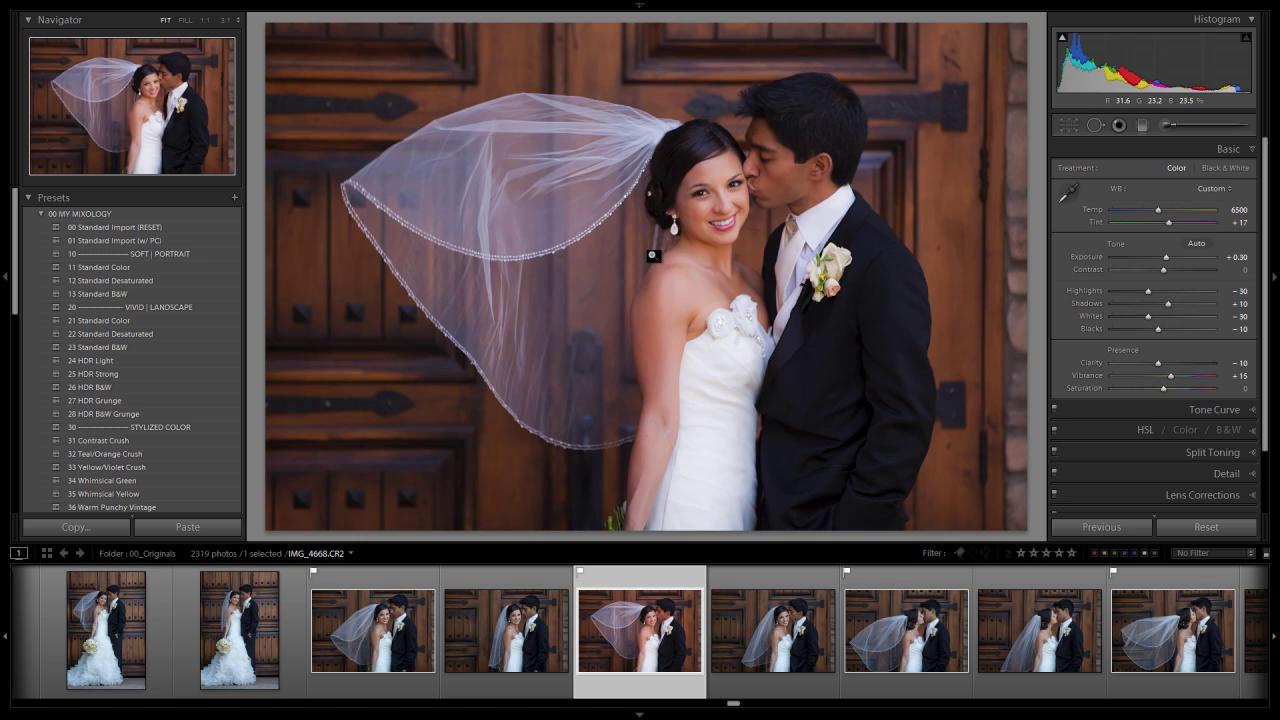
Step: Start a new brush adjustment with the 25 Lip Enhancer effect and paint the bride's lower lip at size 6.0
{"action": "left_click", "coordinate": [1163, 127]}
{"action": "left_click", "coordinate": [1145, 168]}
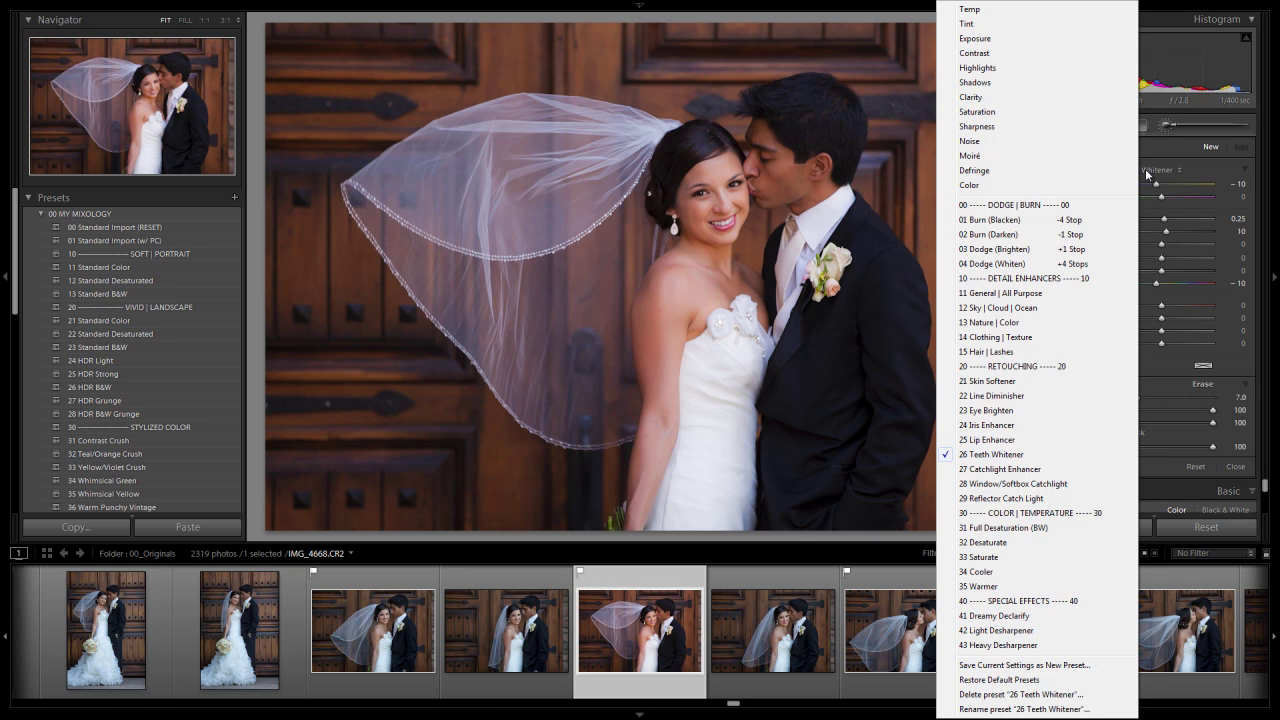
{"action": "left_click", "coordinate": [1028, 440]}
{"action": "key", "text": "z"}
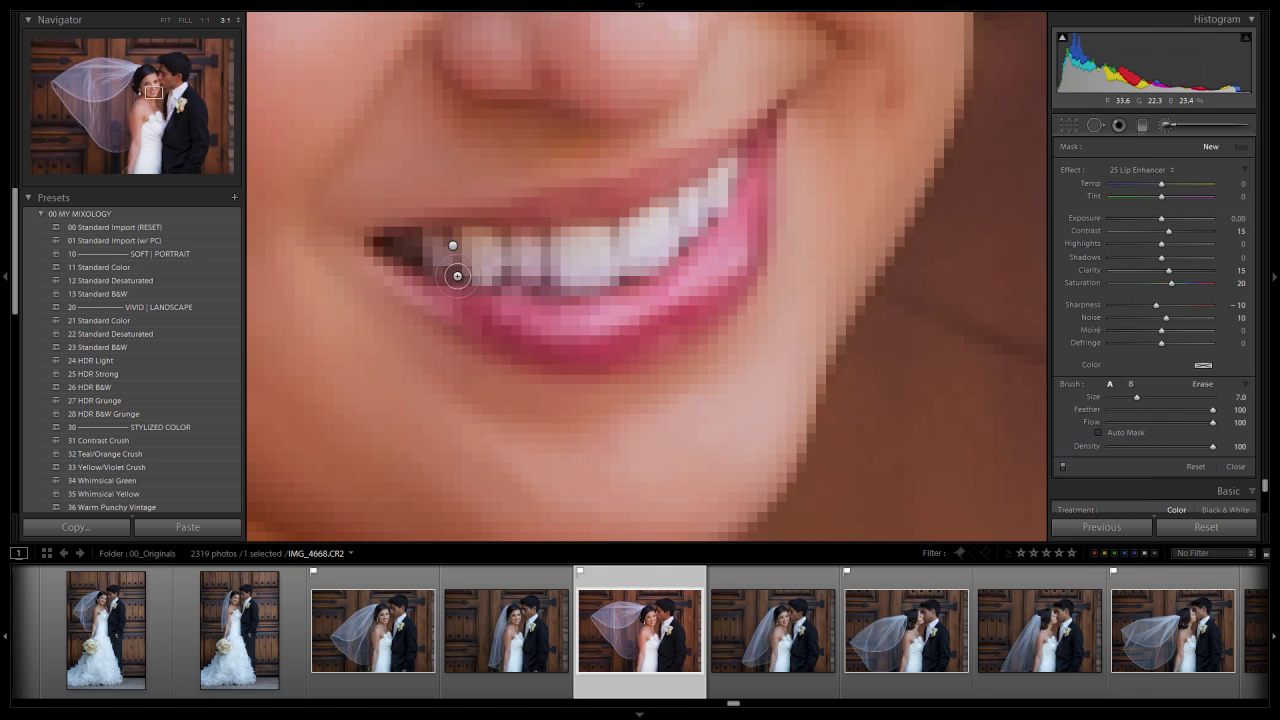
{"action": "key", "text": "bracketleft"}
{"action": "mouse_move", "coordinate": [384, 261]}
{"action": "left_mouse_down"}
{"action": "mouse_move", "coordinate": [479, 312]}
{"action": "mouse_move", "coordinate": [567, 326]}
{"action": "mouse_move", "coordinate": [679, 294]}
{"action": "left_mouse_up"}
{"action": "left_click_drag", "start_coordinate": [575, 327], "coordinate": [562, 333]}
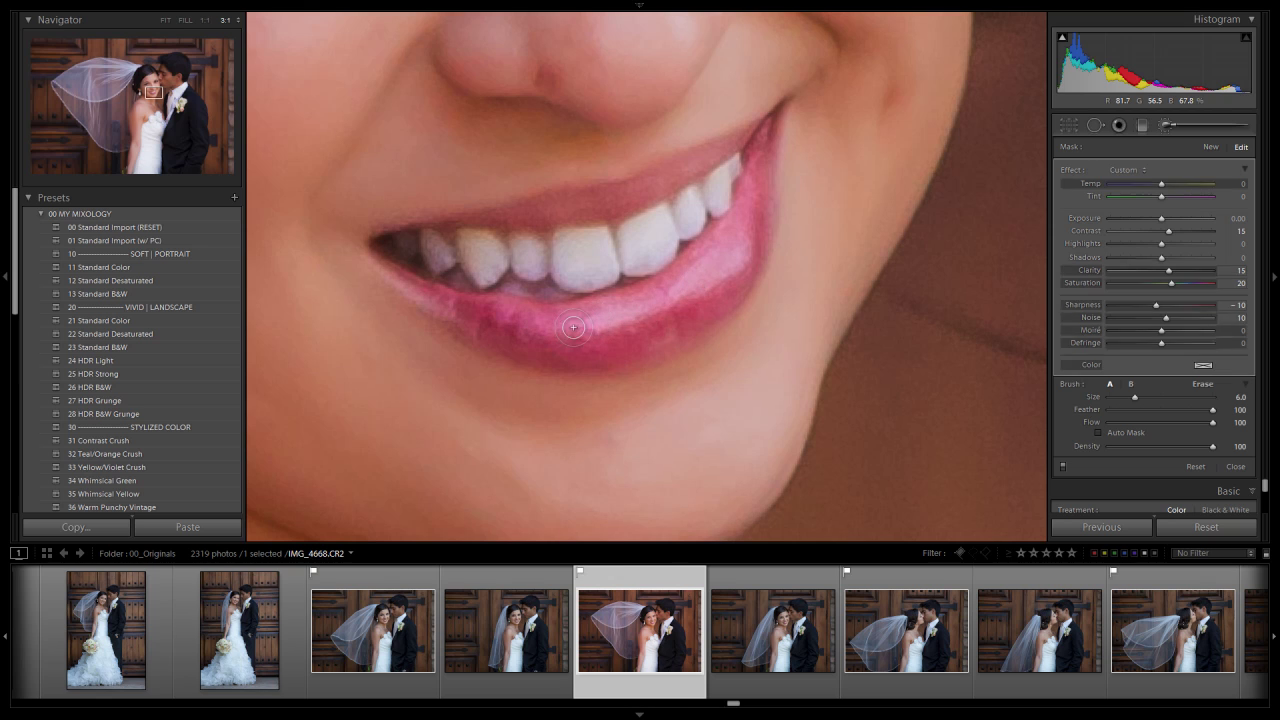
Step: Extend the Lip Enhancer mask over the lower lip's corner and the upper lip, using brush sizes 7.0 down to 5.0
{"action": "key", "text": "bracketright"}
{"action": "left_click_drag", "start_coordinate": [425, 302], "coordinate": [463, 314]}
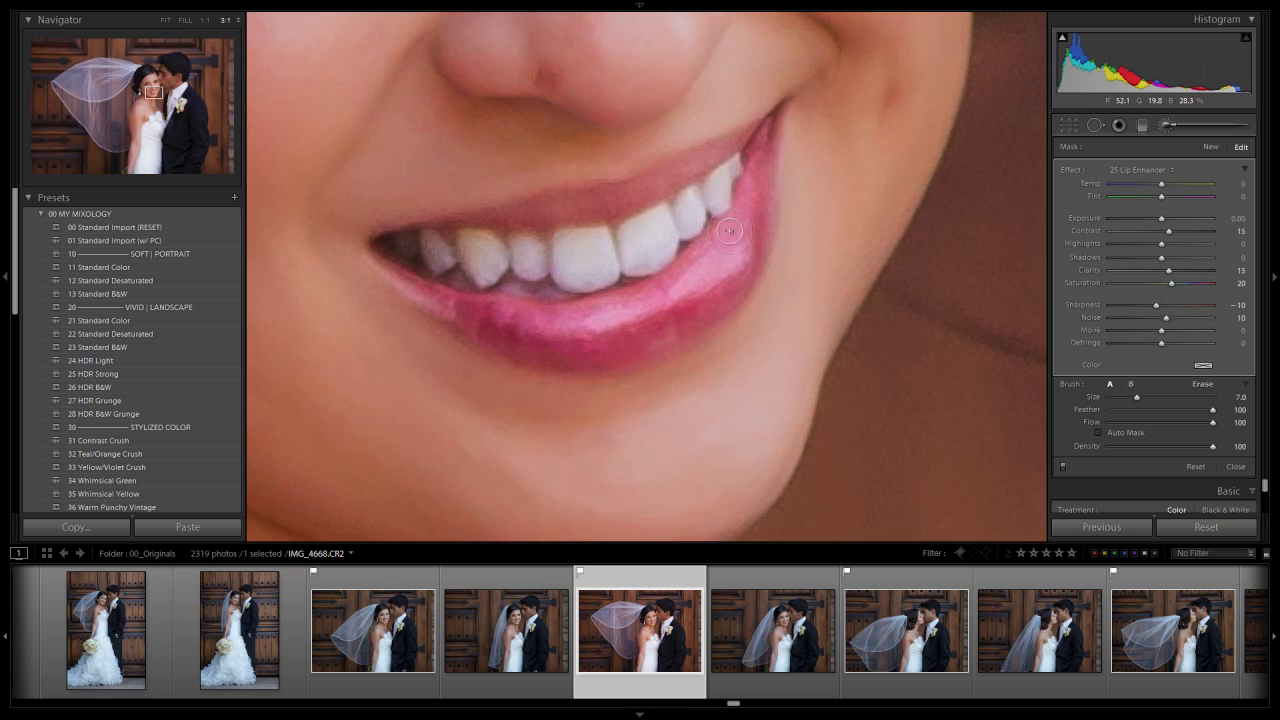
{"action": "mouse_move", "coordinate": [754, 186]}
{"action": "left_mouse_down"}
{"action": "mouse_move", "coordinate": [762, 131]}
{"action": "mouse_move", "coordinate": [620, 192]}
{"action": "left_mouse_up"}
{"action": "left_click_drag", "start_coordinate": [531, 212], "coordinate": [537, 217]}
{"action": "key", "text": "bracketleft"}
{"action": "key", "text": "bracketleft"}
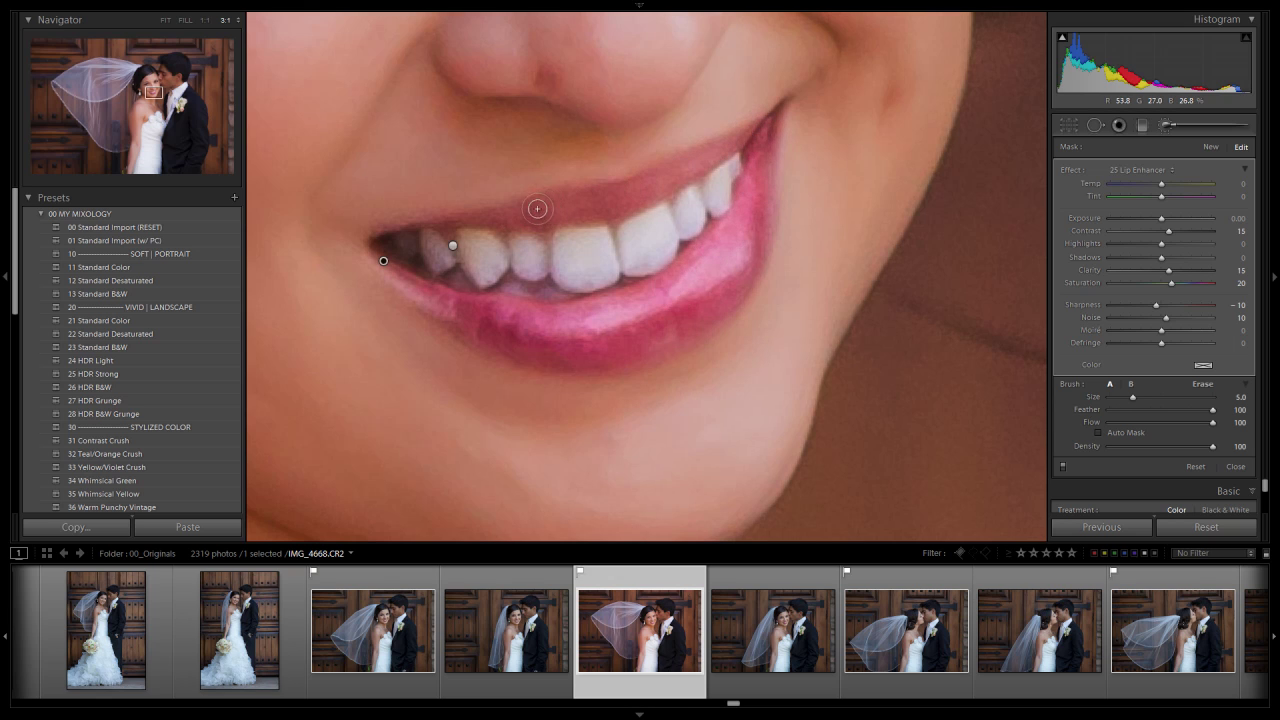
Step: Fill in the Lip Enhancer mask along the full lower lip up to the mouth corner at size 8.0
{"action": "key", "text": "bracketright"}
{"action": "key", "text": "bracketright"}
{"action": "key", "text": "bracketright"}
{"action": "mouse_move", "coordinate": [514, 331]}
{"action": "left_mouse_down"}
{"action": "mouse_move", "coordinate": [568, 342]}
{"action": "mouse_move", "coordinate": [655, 328]}
{"action": "left_mouse_up"}
{"action": "left_click_drag", "start_coordinate": [730, 260], "coordinate": [763, 148]}
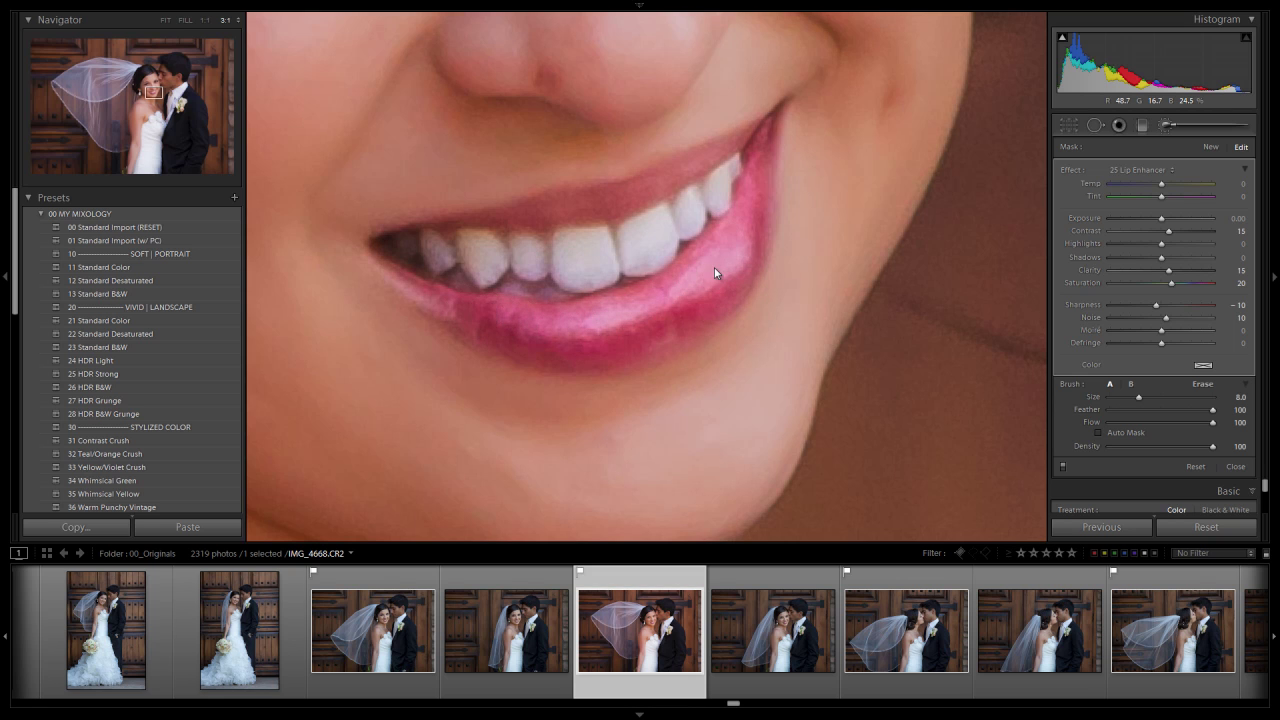
{"action": "key", "text": "z"}
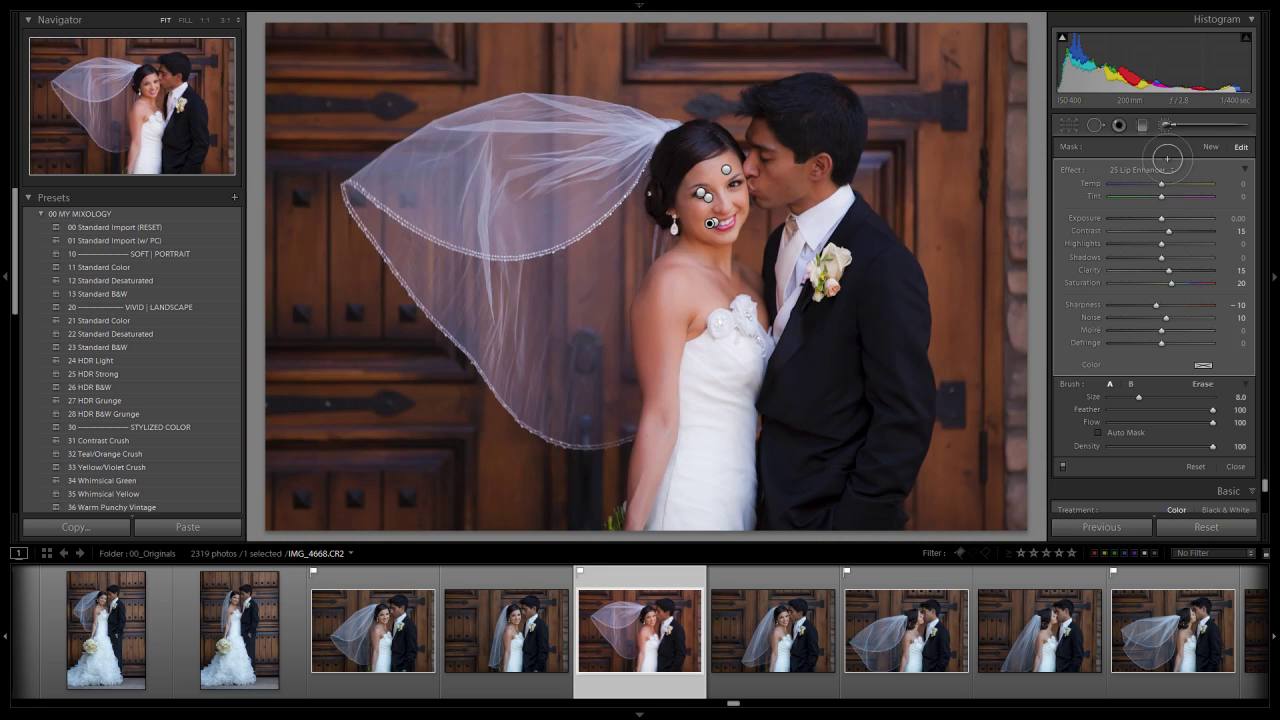
{"action": "left_click", "coordinate": [1169, 128]}
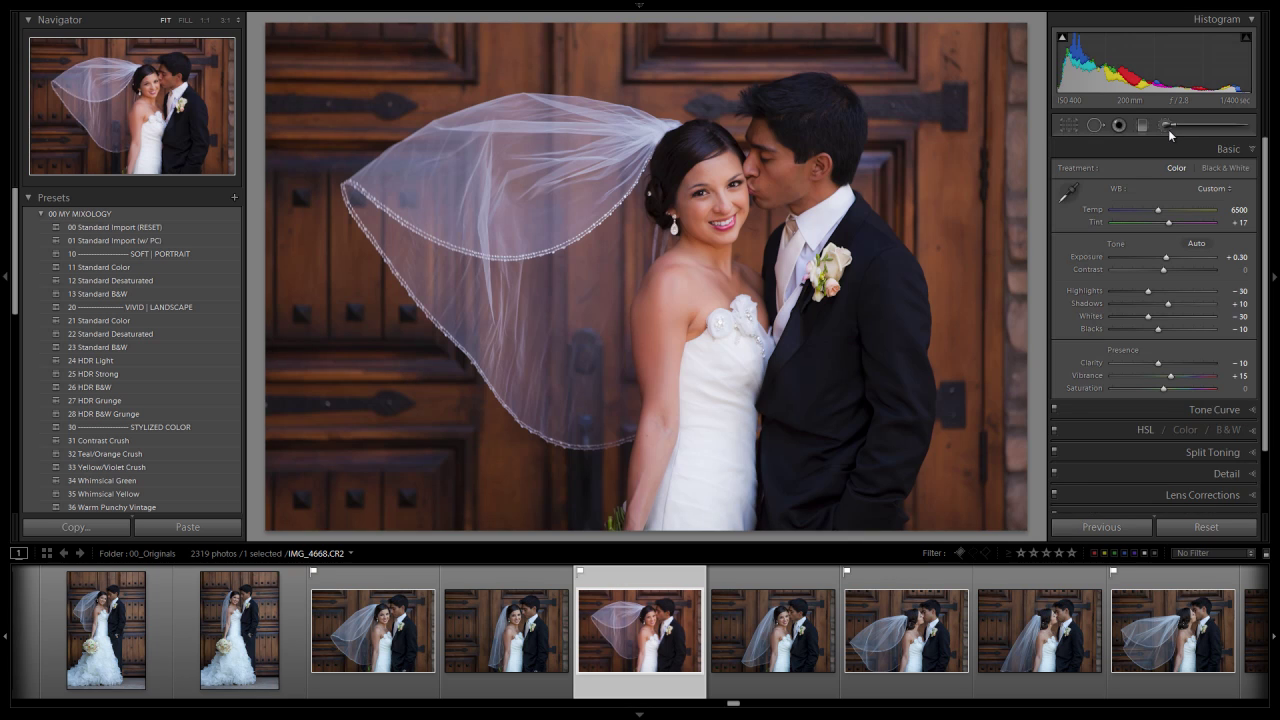
Step: Soften the bride's lip enhancement by setting its Contrast to 9, Clarity to 13 and Saturation to 15
{"action": "left_click", "coordinate": [1168, 129]}
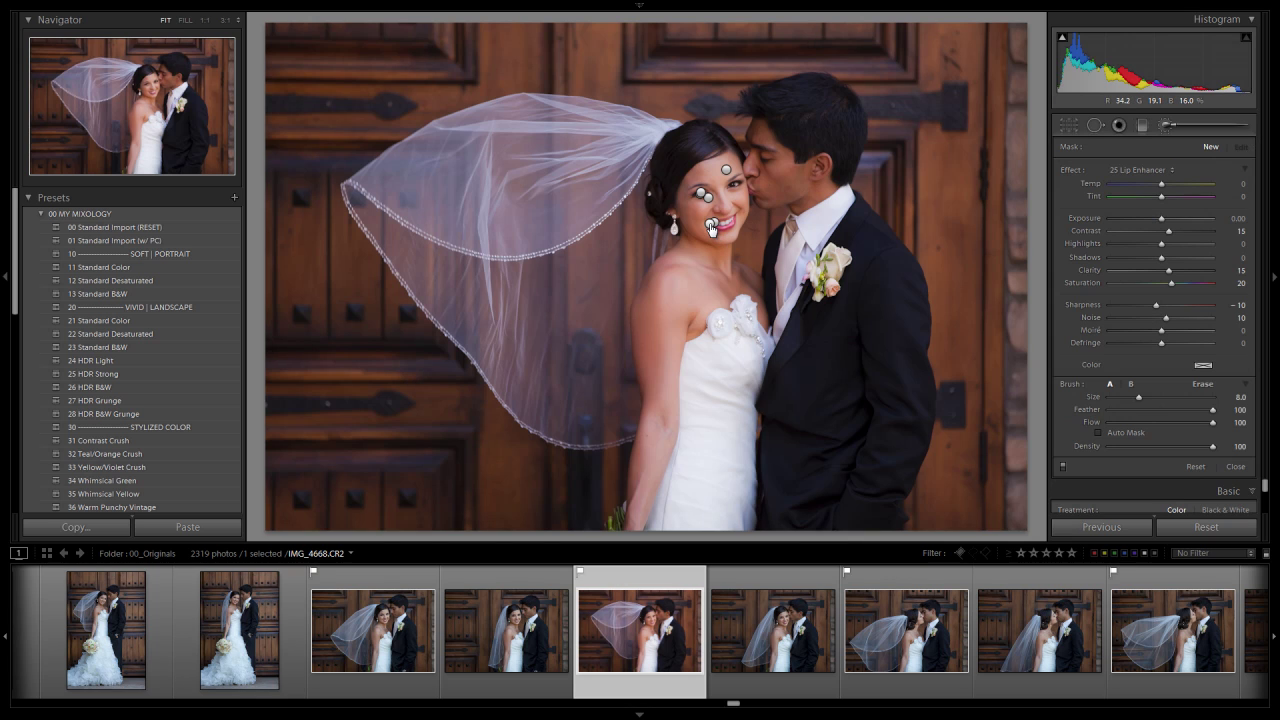
{"action": "left_click", "coordinate": [711, 225]}
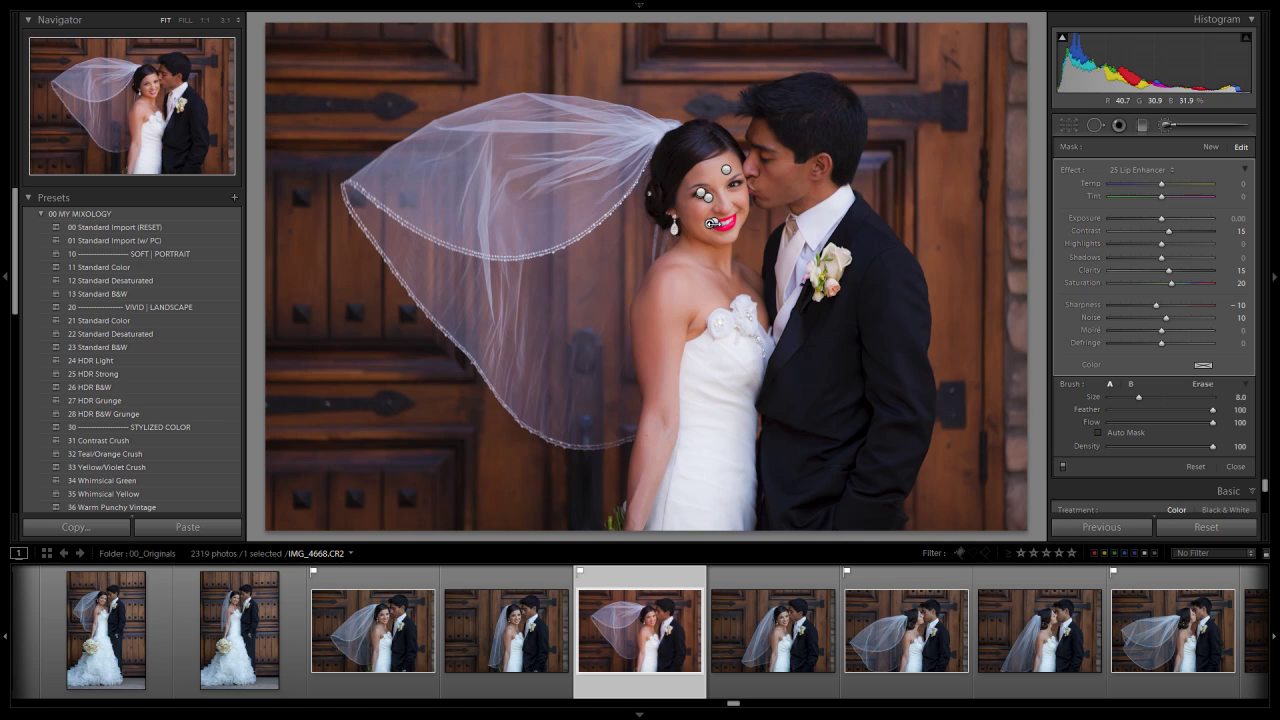
{"action": "key", "text": "Down"}
{"action": "key", "text": "Down"}
{"action": "key", "text": "Down"}
{"action": "key", "text": "Down"}
{"action": "key", "text": "Down"}
{"action": "key", "text": "Down"}
{"action": "key", "text": "Down"}
{"action": "key", "text": "Down"}
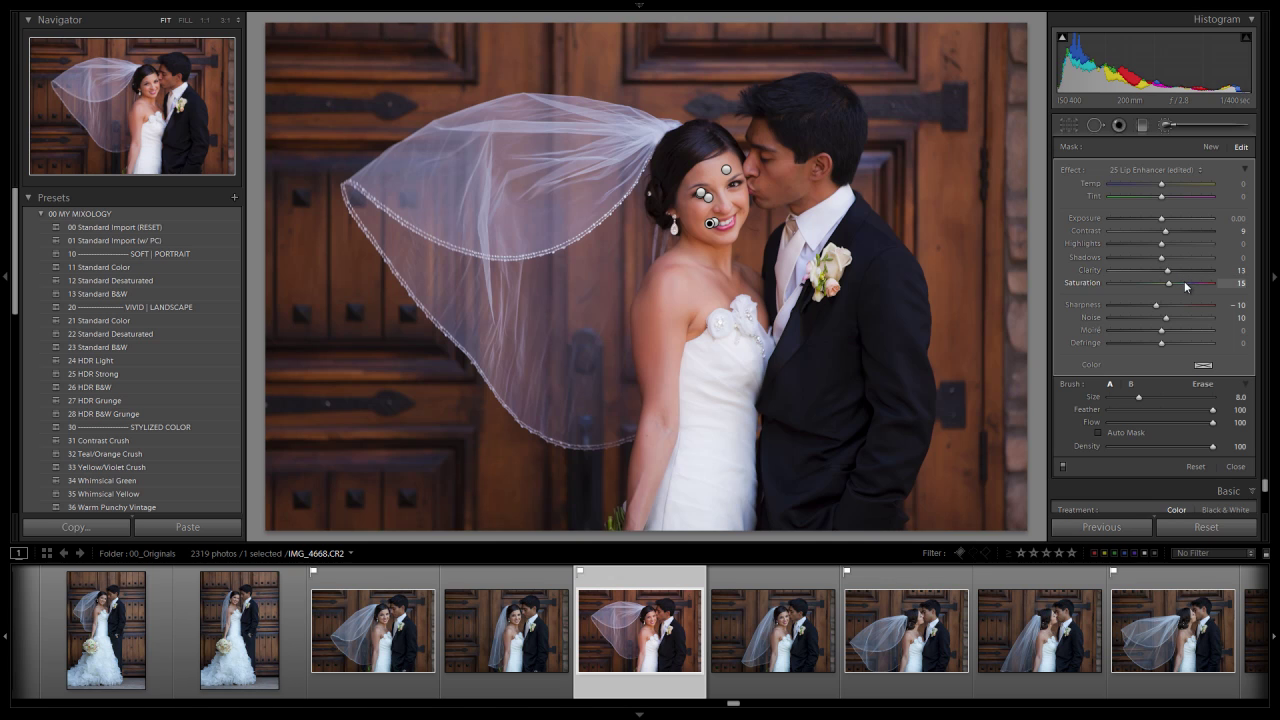
{"action": "left_click", "coordinate": [1166, 125]}
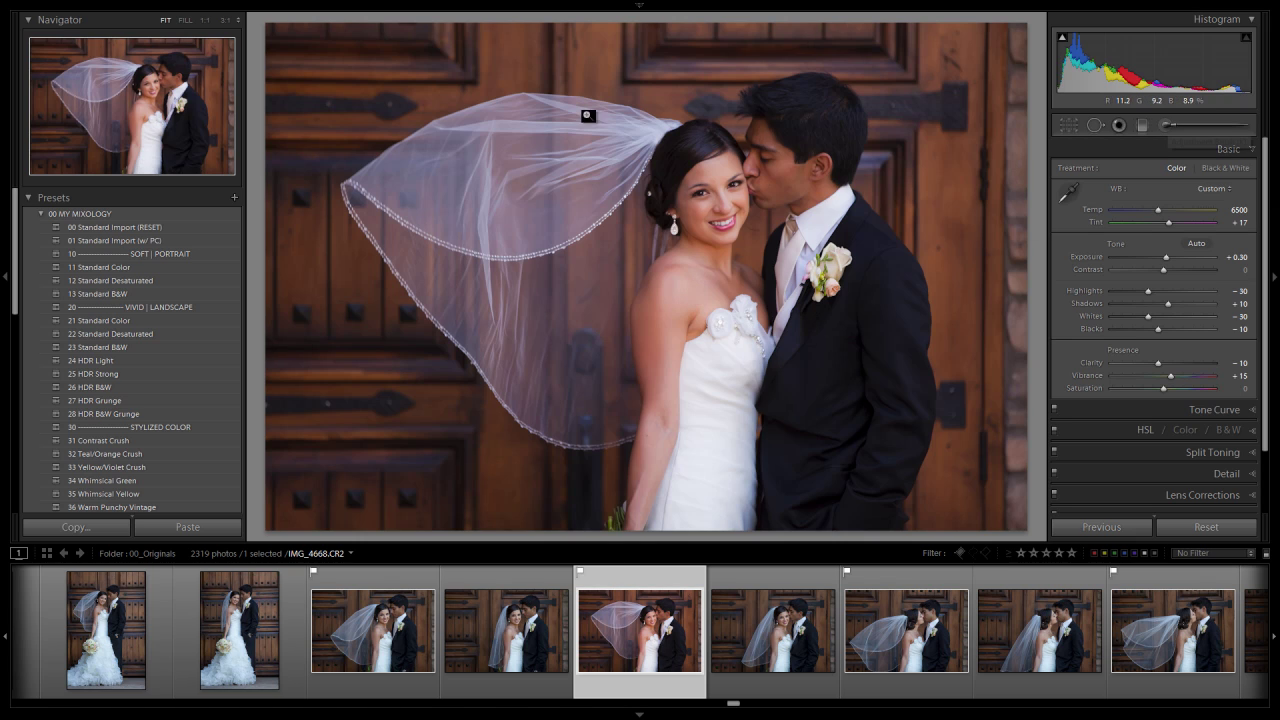
Step: Start a new brush adjustment with the 14 Clothing | Texture effect and paint over the bride's veil with a large brush
{"action": "left_click", "coordinate": [1160, 124]}
{"action": "left_click", "coordinate": [1152, 172]}
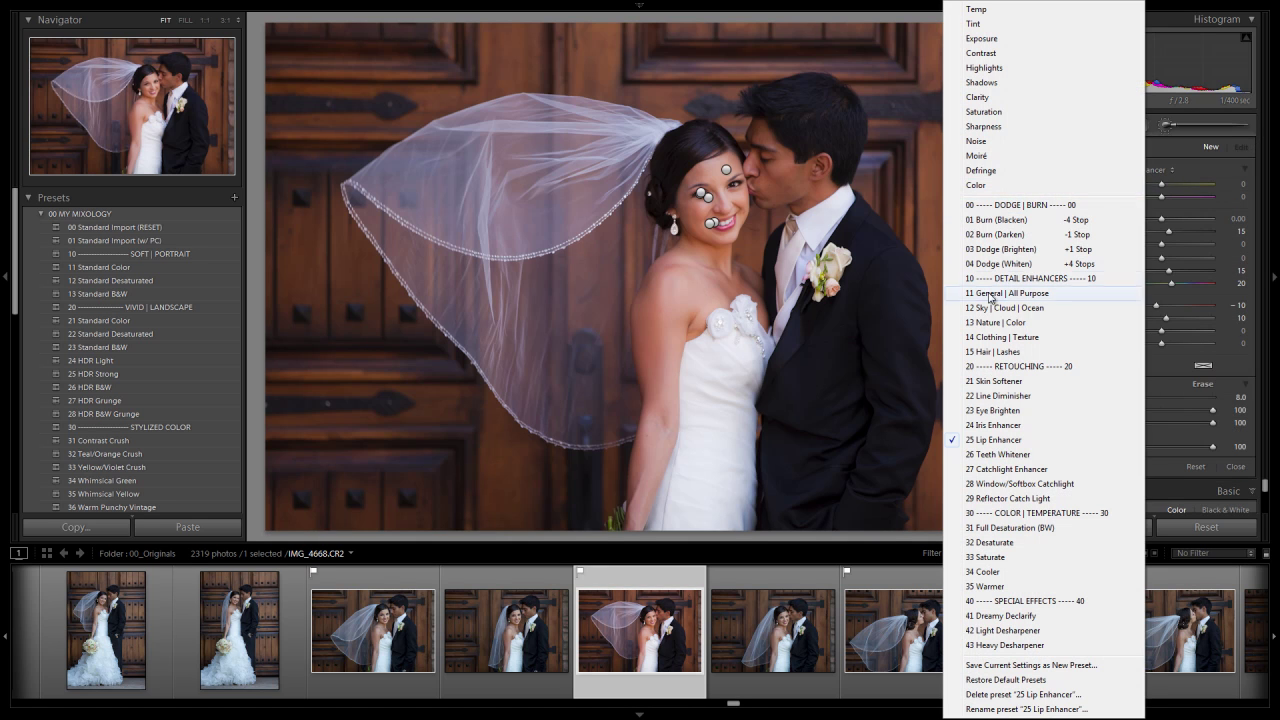
{"action": "left_click", "coordinate": [990, 337]}
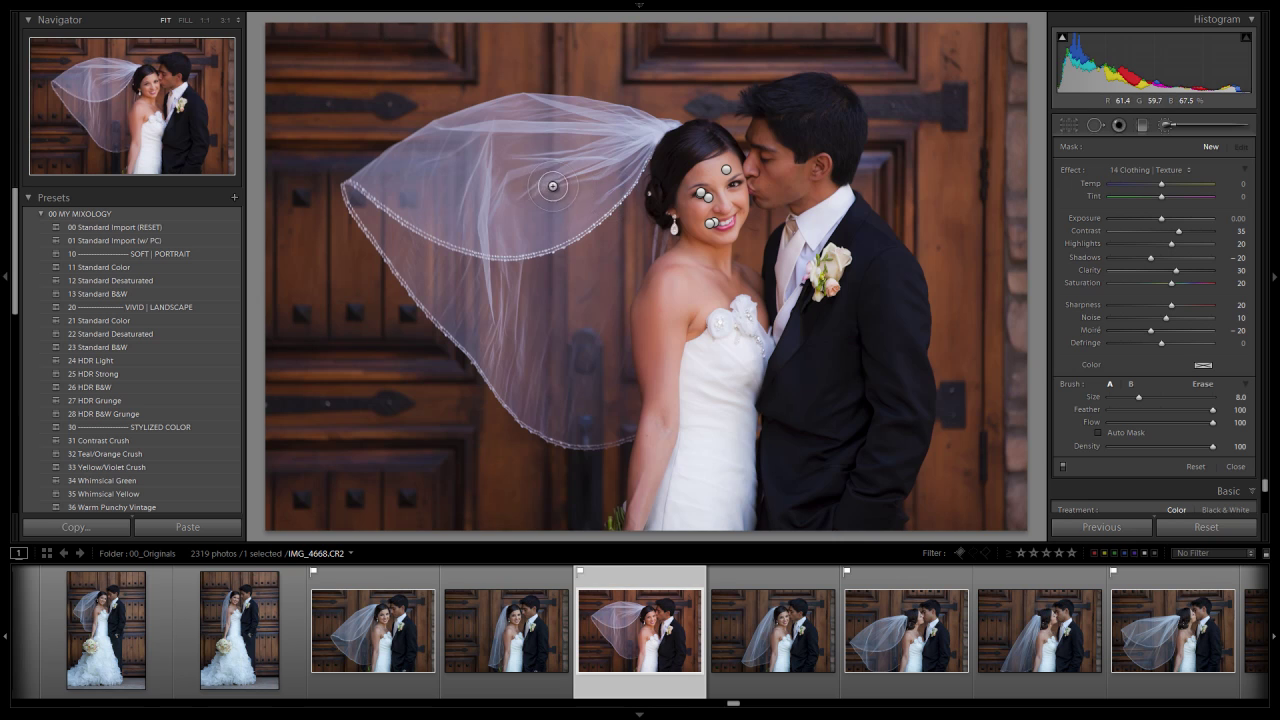
{"action": "scroll", "coordinate": [588, 168], "scroll_direction": "up", "scroll_amount": 6}
{"action": "mouse_move", "coordinate": [602, 150]}
{"action": "left_mouse_down"}
{"action": "mouse_move", "coordinate": [564, 214]}
{"action": "mouse_move", "coordinate": [626, 139]}
{"action": "mouse_move", "coordinate": [514, 142]}
{"action": "mouse_move", "coordinate": [428, 188]}
{"action": "mouse_move", "coordinate": [546, 146]}
{"action": "mouse_move", "coordinate": [399, 197]}
{"action": "mouse_move", "coordinate": [543, 360]}
{"action": "mouse_move", "coordinate": [554, 215]}
{"action": "mouse_move", "coordinate": [557, 338]}
{"action": "mouse_move", "coordinate": [609, 192]}
{"action": "mouse_move", "coordinate": [566, 274]}
{"action": "mouse_move", "coordinate": [559, 366]}
{"action": "mouse_move", "coordinate": [581, 378]}
{"action": "mouse_move", "coordinate": [596, 333]}
{"action": "left_mouse_up"}
{"action": "scroll", "coordinate": [596, 333], "scroll_direction": "down", "scroll_amount": 1}
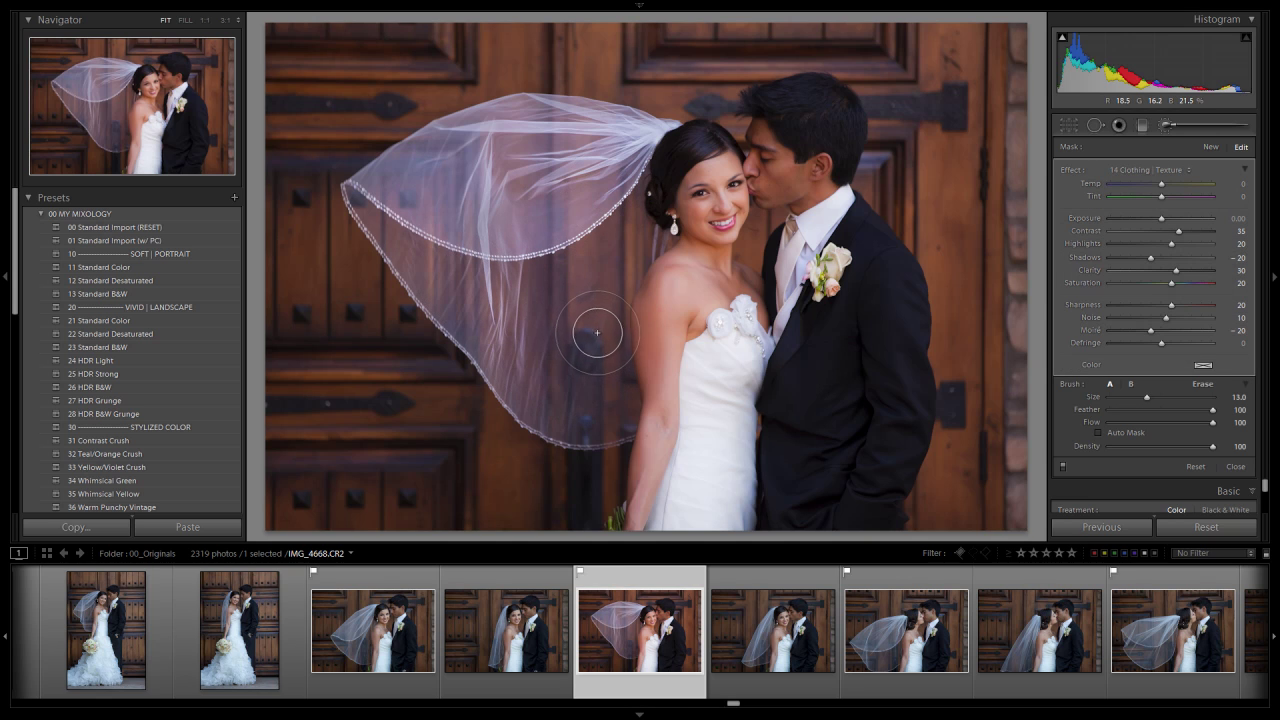
Step: Extend the Clothing | Texture mask from the veil's lower edge up through its middle, reducing the brush to size 7.0
{"action": "scroll", "coordinate": [594, 333], "scroll_direction": "down", "scroll_amount": 3}
{"action": "mouse_move", "coordinate": [604, 406]}
{"action": "left_mouse_down"}
{"action": "mouse_move", "coordinate": [548, 420]}
{"action": "mouse_move", "coordinate": [462, 289]}
{"action": "mouse_move", "coordinate": [369, 194]}
{"action": "mouse_move", "coordinate": [487, 138]}
{"action": "mouse_move", "coordinate": [578, 120]}
{"action": "mouse_move", "coordinate": [632, 147]}
{"action": "mouse_move", "coordinate": [620, 127]}
{"action": "mouse_move", "coordinate": [663, 128]}
{"action": "mouse_move", "coordinate": [539, 228]}
{"action": "left_mouse_up"}
{"action": "scroll", "coordinate": [630, 124], "scroll_direction": "down", "scroll_amount": 5}
{"action": "scroll", "coordinate": [356, 186], "scroll_direction": "up", "scroll_amount": 2}
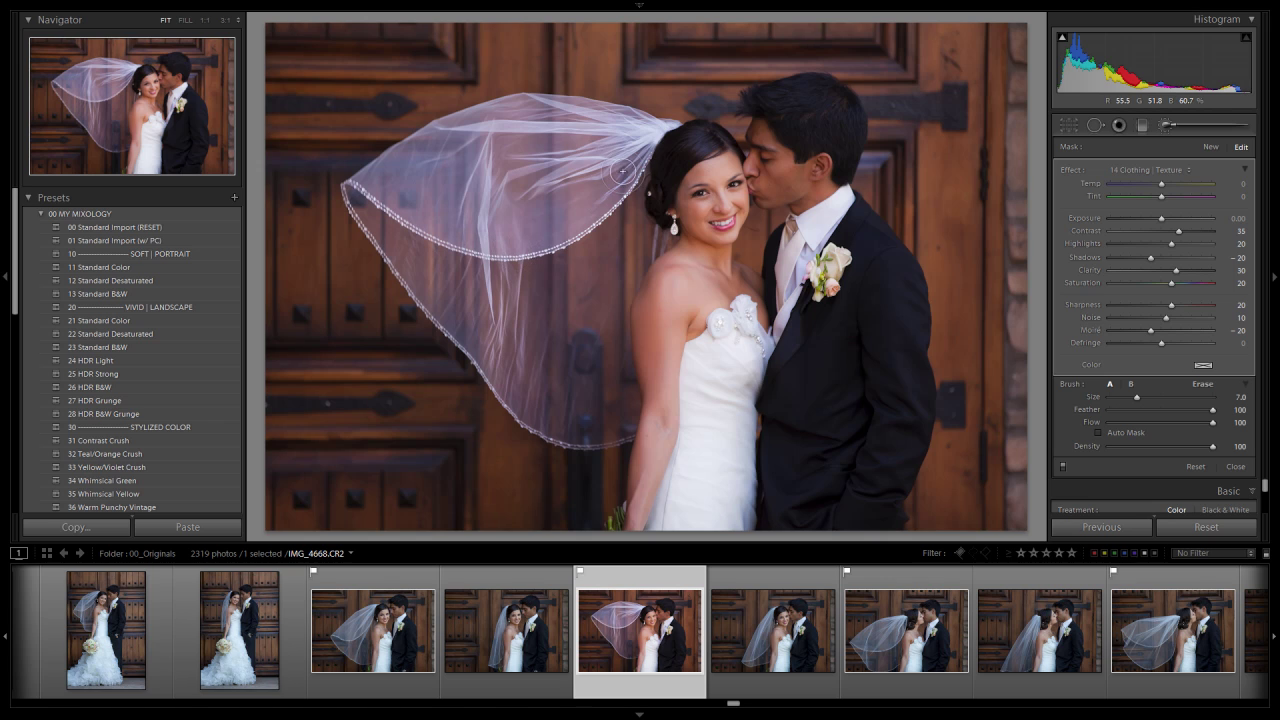
Step: Erase the texture effect from the door along the veil's upper edge with a size 5.0 eraser, and undo the last added brush stroke
{"action": "key", "text": "alt"}
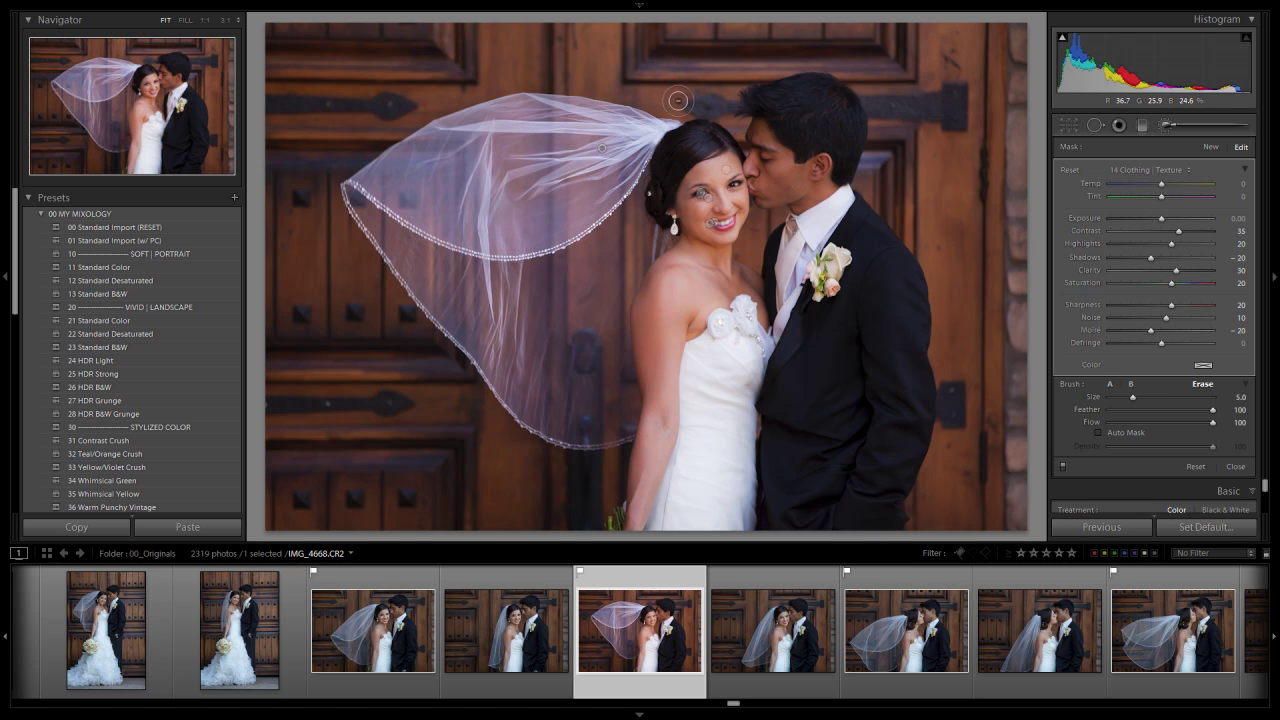
{"action": "mouse_move", "coordinate": [615, 81]}
{"action": "left_mouse_down"}
{"action": "mouse_move", "coordinate": [513, 75]}
{"action": "mouse_move", "coordinate": [452, 90]}
{"action": "mouse_move", "coordinate": [310, 171]}
{"action": "mouse_move", "coordinate": [537, 83]}
{"action": "mouse_move", "coordinate": [683, 102]}
{"action": "left_mouse_up"}
{"action": "key", "text": "bracketleft"}
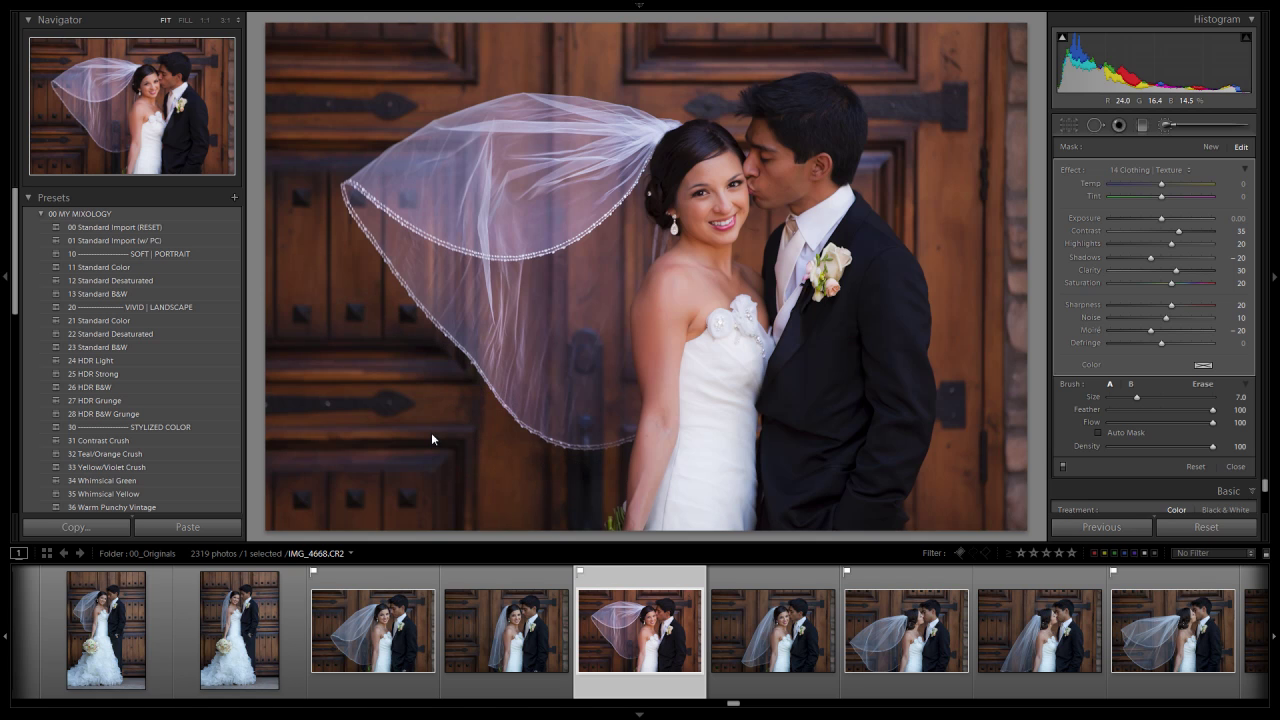
{"action": "key", "text": "ctrl+z"}
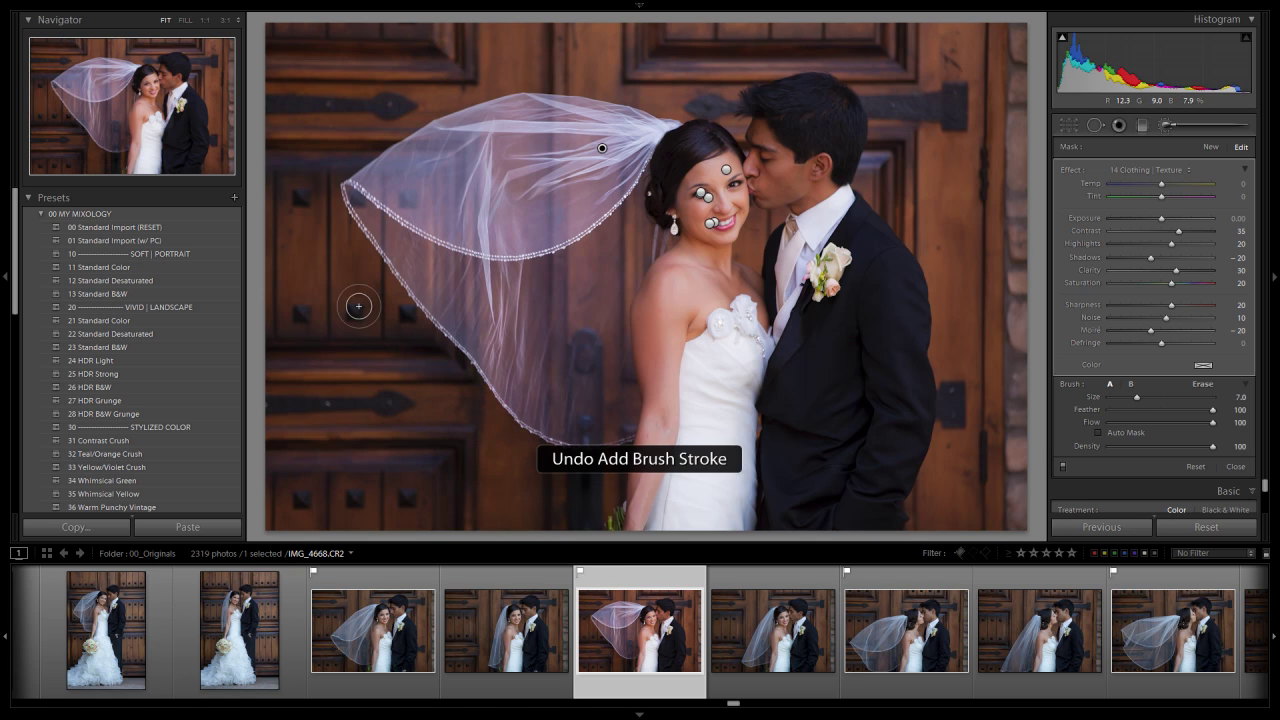
Step: Erase the texture effect spilling past the veil's lower outer edge and show the mask overlay
{"action": "key", "text": "alt"}
{"action": "mouse_move", "coordinate": [322, 176]}
{"action": "left_mouse_down"}
{"action": "mouse_move", "coordinate": [340, 229]}
{"action": "mouse_move", "coordinate": [473, 391]}
{"action": "mouse_move", "coordinate": [547, 462]}
{"action": "mouse_move", "coordinate": [608, 460]}
{"action": "left_mouse_up"}
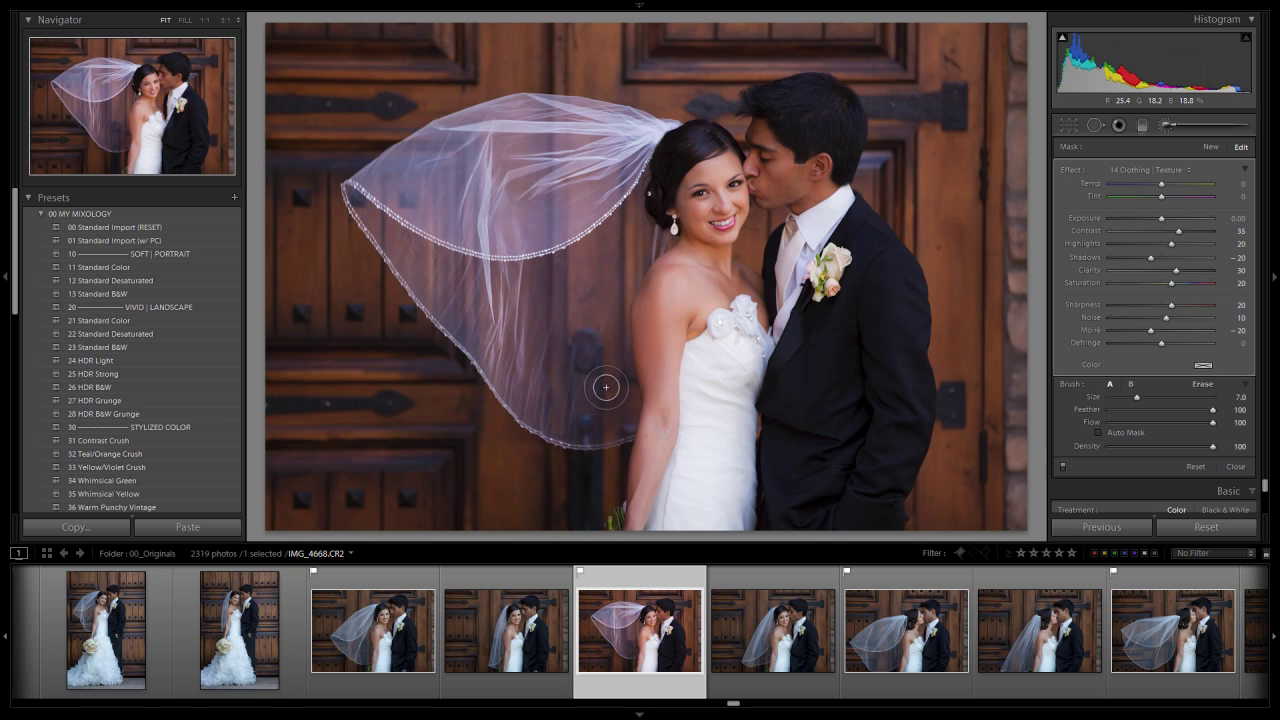
{"action": "key", "text": "o"}
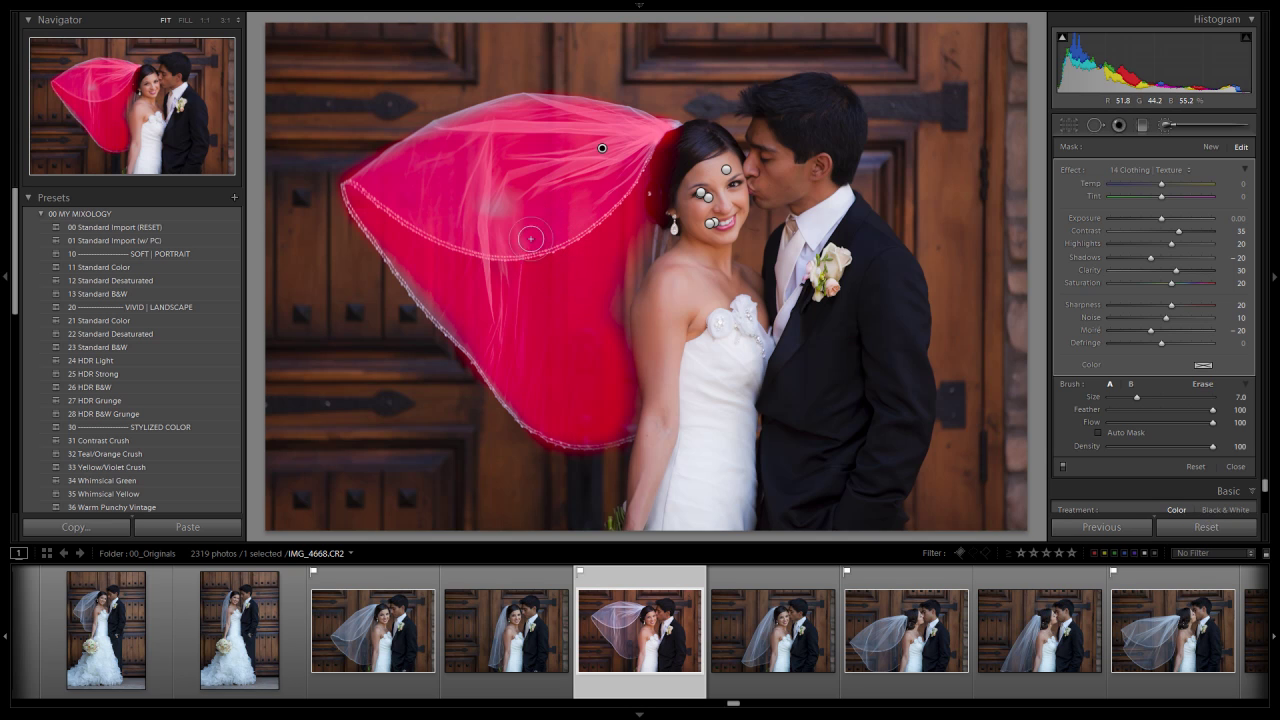
Step: Fill the weak areas of the veil's texture mask with a size 5.0 brush, from its top down to the bride's arm
{"action": "key", "text": "["}
{"action": "key", "text": "["}
{"action": "mouse_move", "coordinate": [556, 411]}
{"action": "left_mouse_down"}
{"action": "mouse_move", "coordinate": [525, 407]}
{"action": "mouse_move", "coordinate": [490, 372]}
{"action": "mouse_move", "coordinate": [396, 270]}
{"action": "mouse_move", "coordinate": [362, 205]}
{"action": "mouse_move", "coordinate": [428, 144]}
{"action": "mouse_move", "coordinate": [499, 116]}
{"action": "mouse_move", "coordinate": [590, 124]}
{"action": "left_mouse_up"}
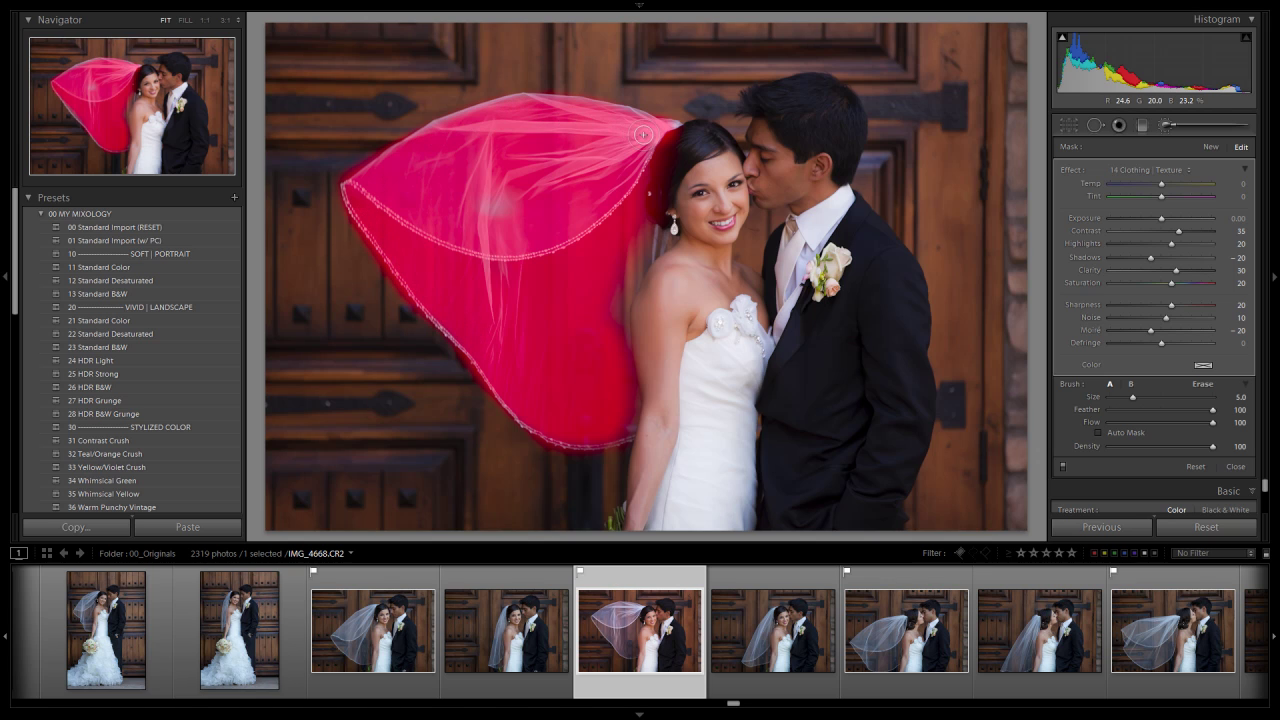
{"action": "left_click_drag", "start_coordinate": [533, 208], "coordinate": [474, 215]}
{"action": "mouse_move", "coordinate": [508, 289]}
{"action": "left_mouse_down"}
{"action": "mouse_move", "coordinate": [500, 349]}
{"action": "mouse_move", "coordinate": [572, 418]}
{"action": "mouse_move", "coordinate": [628, 427]}
{"action": "mouse_move", "coordinate": [620, 295]}
{"action": "mouse_move", "coordinate": [651, 234]}
{"action": "mouse_move", "coordinate": [624, 201]}
{"action": "mouse_move", "coordinate": [591, 293]}
{"action": "mouse_move", "coordinate": [586, 431]}
{"action": "mouse_move", "coordinate": [604, 429]}
{"action": "left_mouse_up"}
Step: Clean up mask spill with a size 4.0 eraser and paint the veil's tip at the bride's hair with a size 2.0 brush
{"action": "key", "text": "alt"}
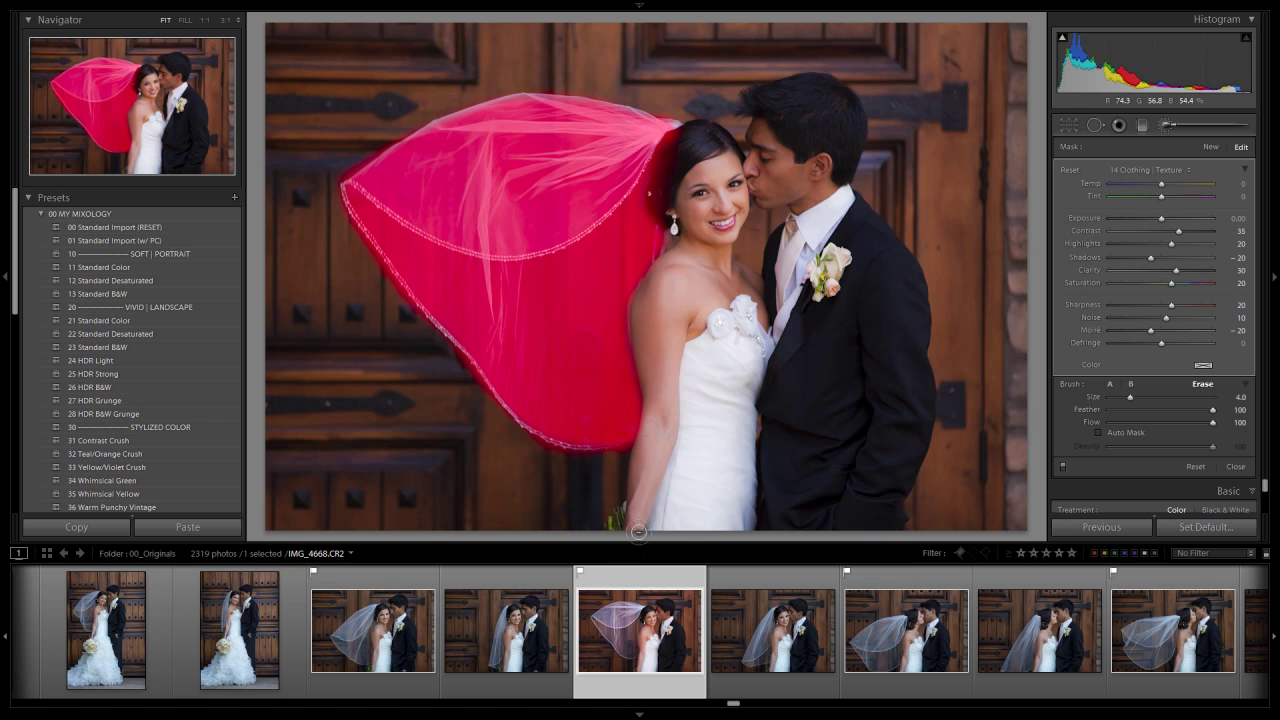
{"action": "key", "text": "bracketleft"}
{"action": "key", "text": "bracketleft"}
{"action": "key", "text": "bracketleft"}
{"action": "left_click_drag", "start_coordinate": [670, 125], "coordinate": [674, 124]}
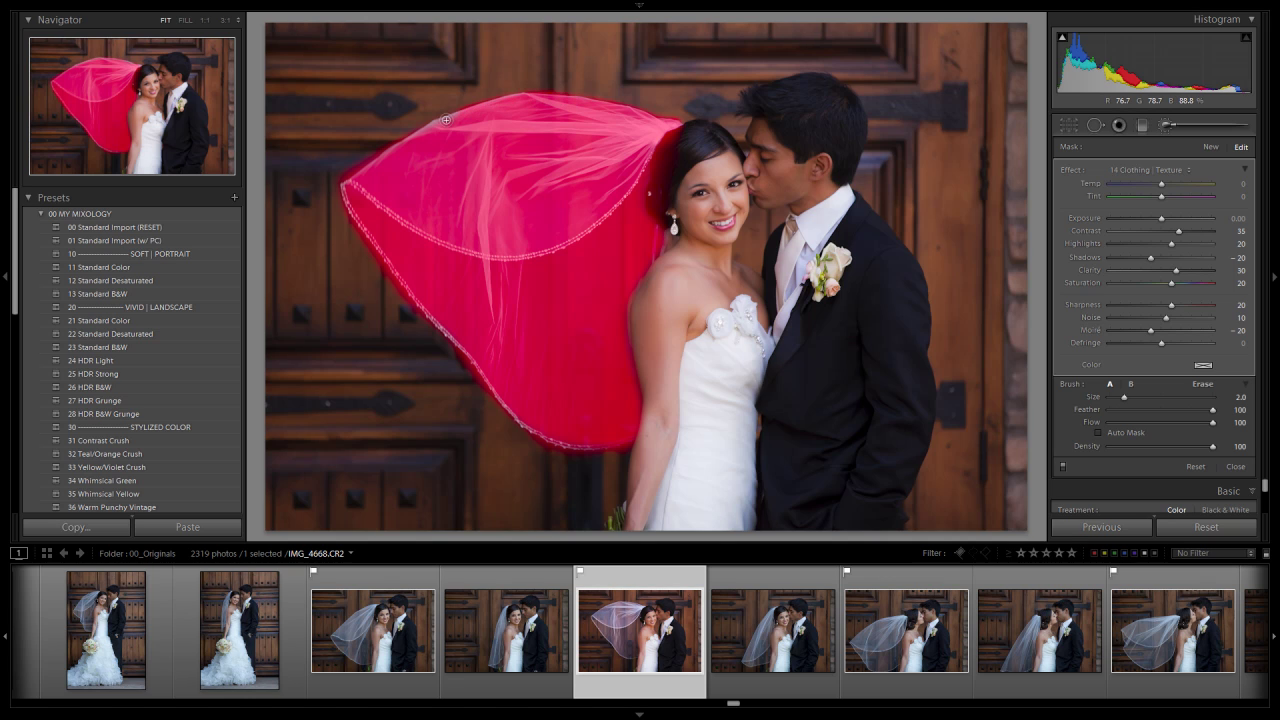
Step: Erase mask spill above the veil with a size 4.0 eraser, hide the overlay and finish the brush adjustment
{"action": "key", "text": "bracketright"}
{"action": "key", "text": "bracketright"}
{"action": "key", "text": "alt"}
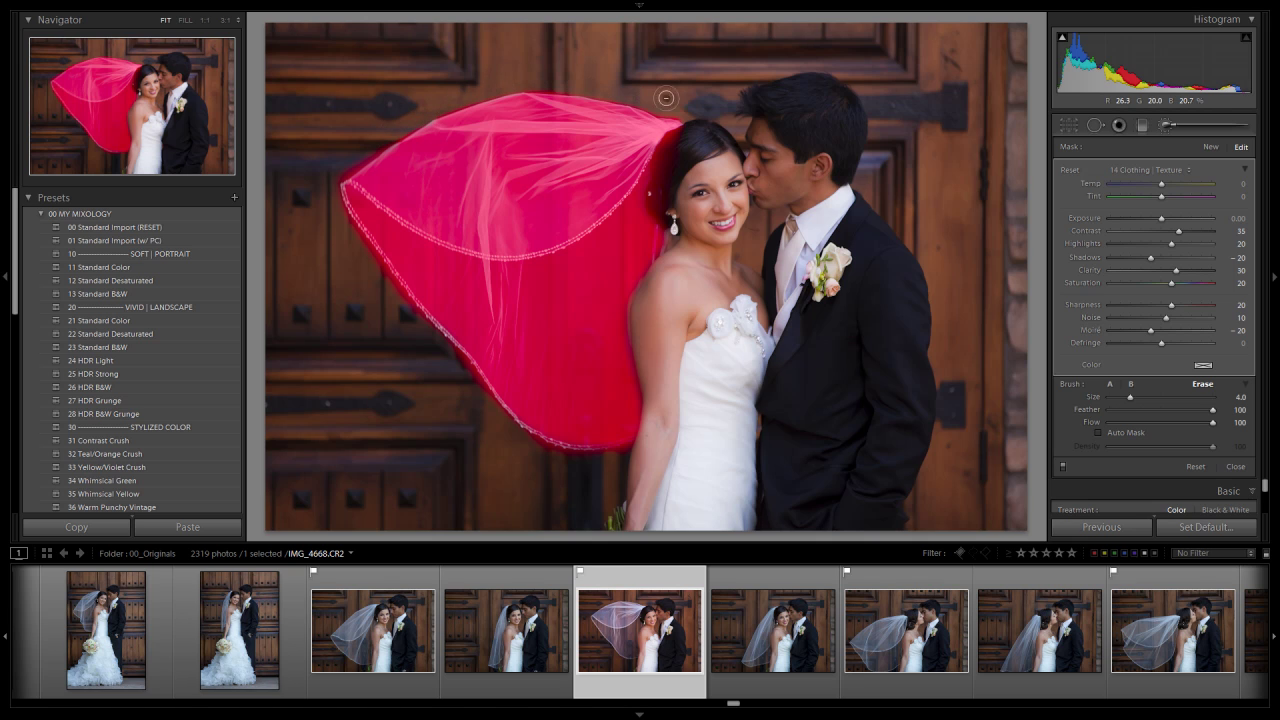
{"action": "key", "text": "o"}
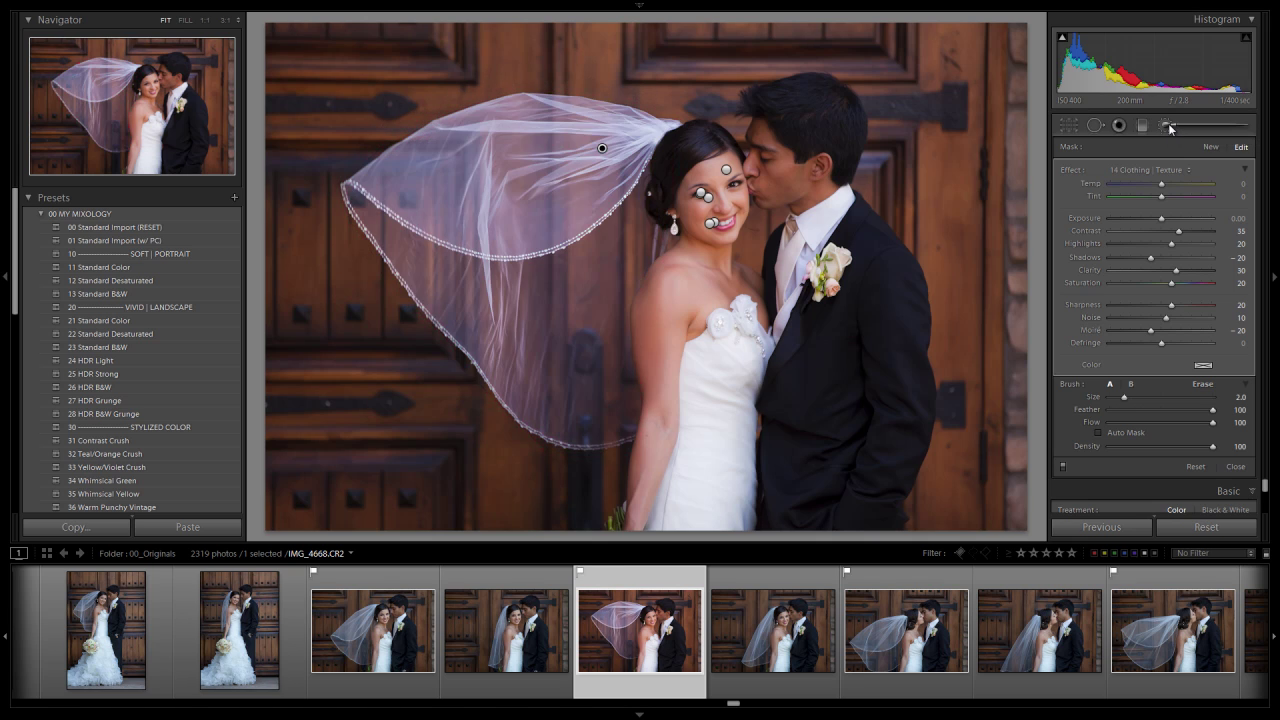
{"action": "left_click", "coordinate": [1169, 124]}
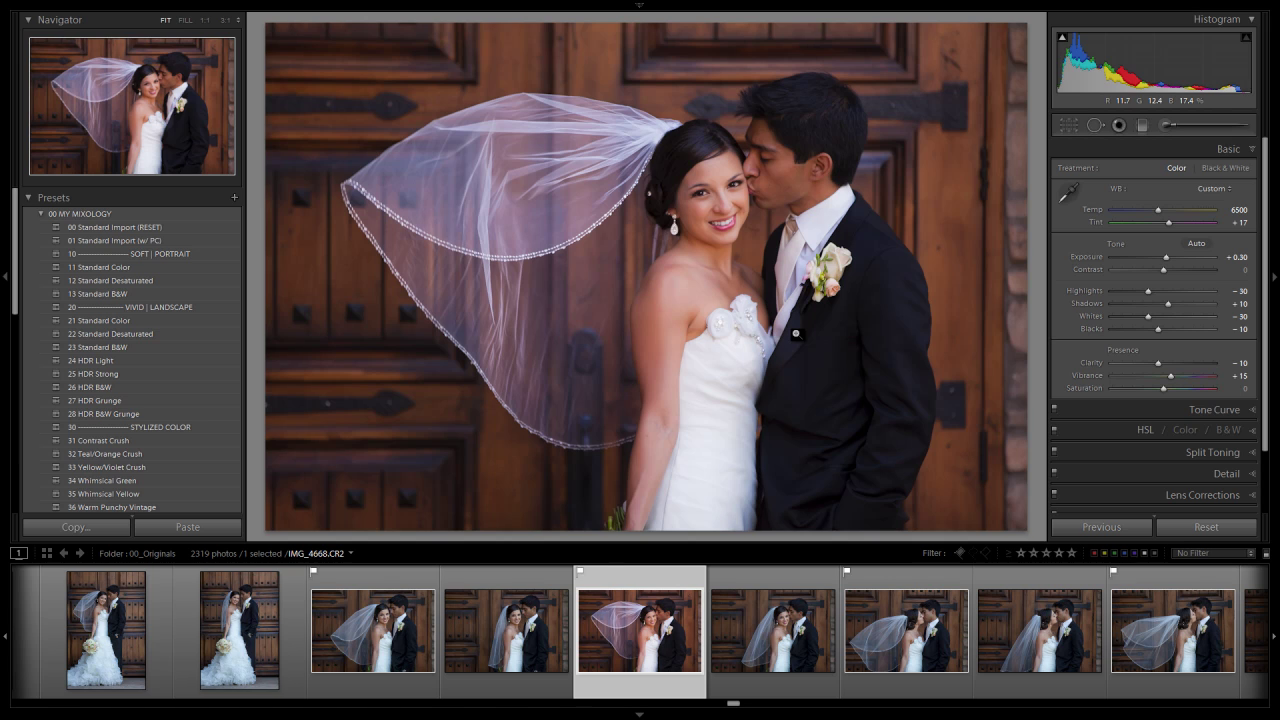
Step: Create a virtual copy of the portrait and convert it to black and white with the 13 Standard B&W preset
{"action": "key", "text": "ctrl+apostrophe"}
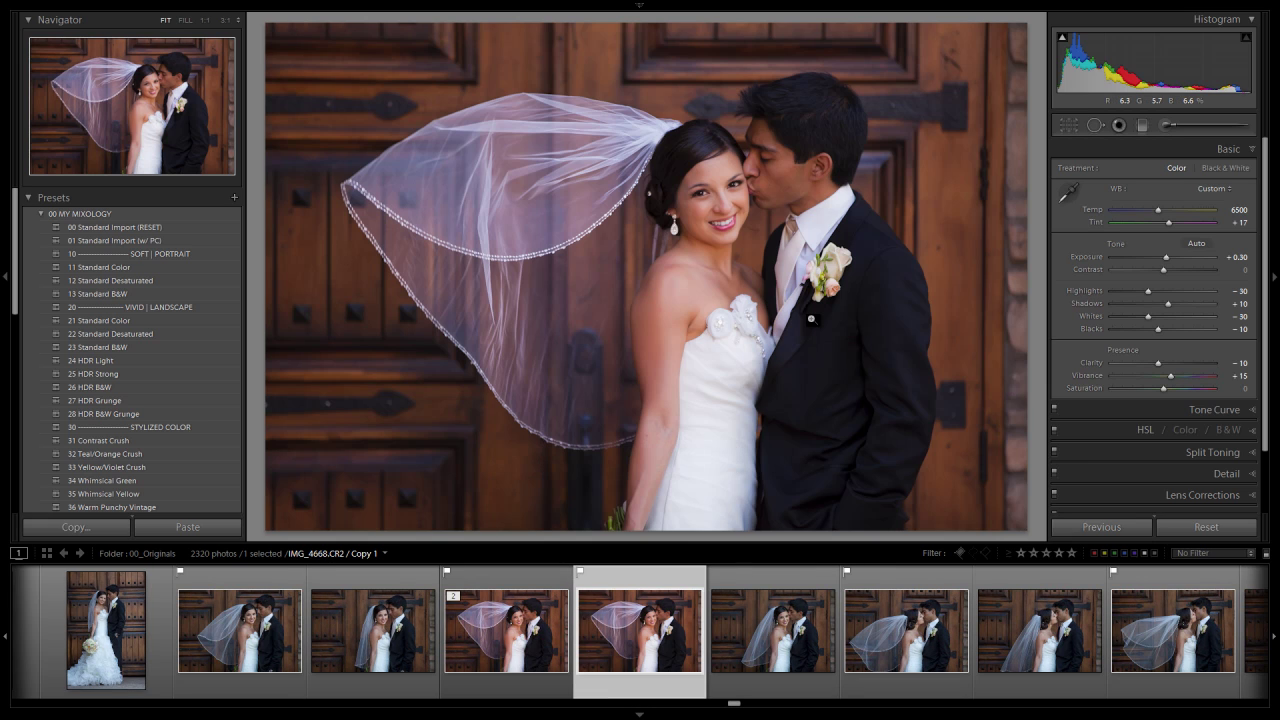
{"action": "key", "text": "v"}
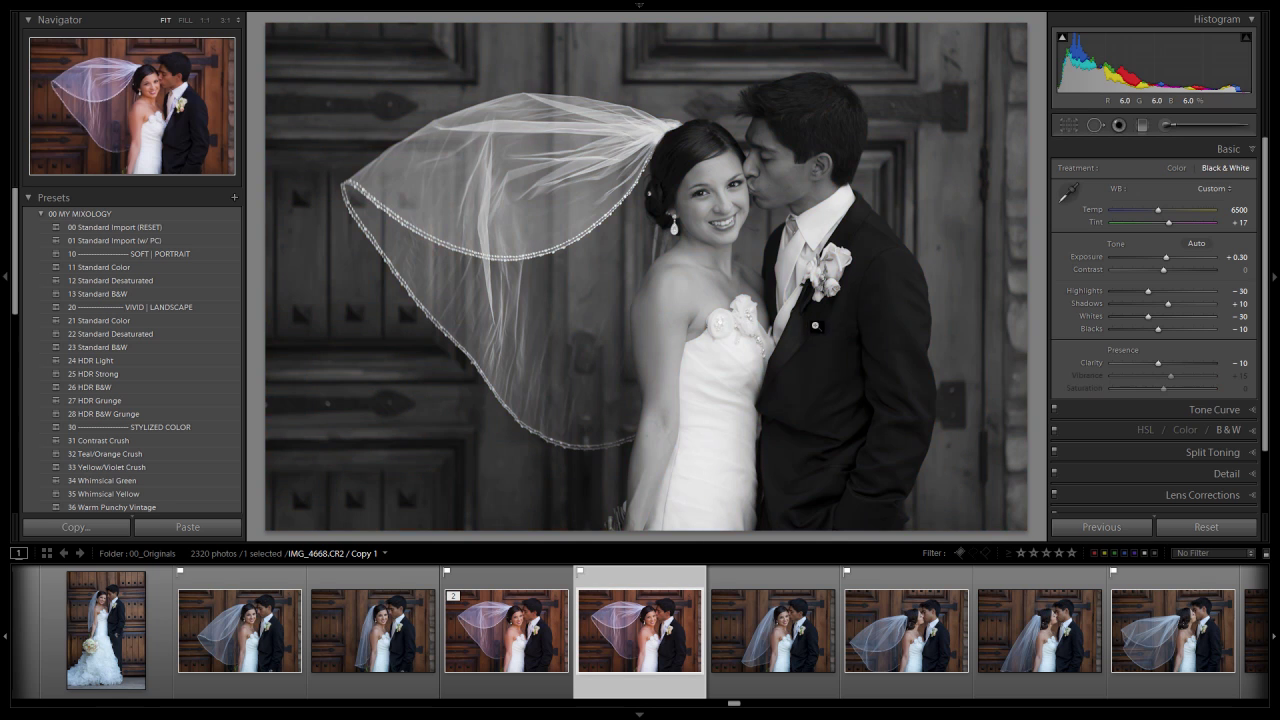
{"action": "left_click", "coordinate": [113, 294]}
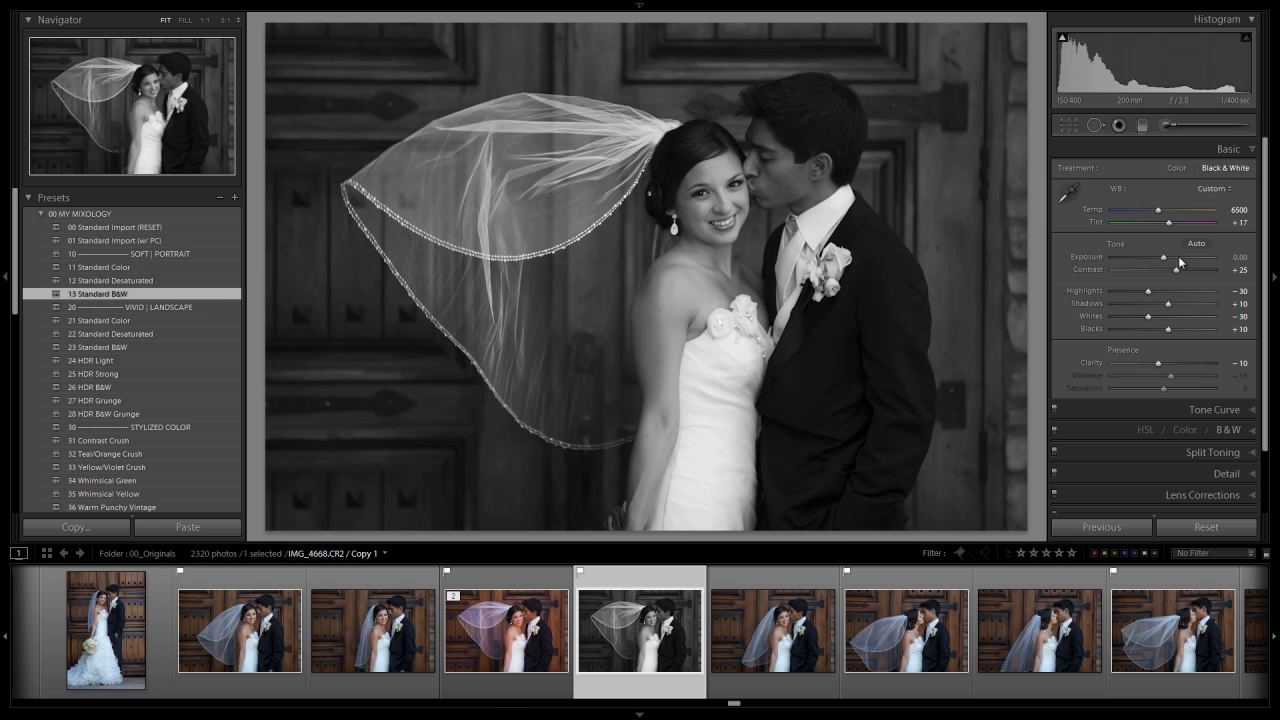
Step: Set the black-and-white copy's Exposure to +0.30
{"action": "key", "text": "Up"}
{"action": "key", "text": "Up"}
{"action": "key", "text": "Up"}
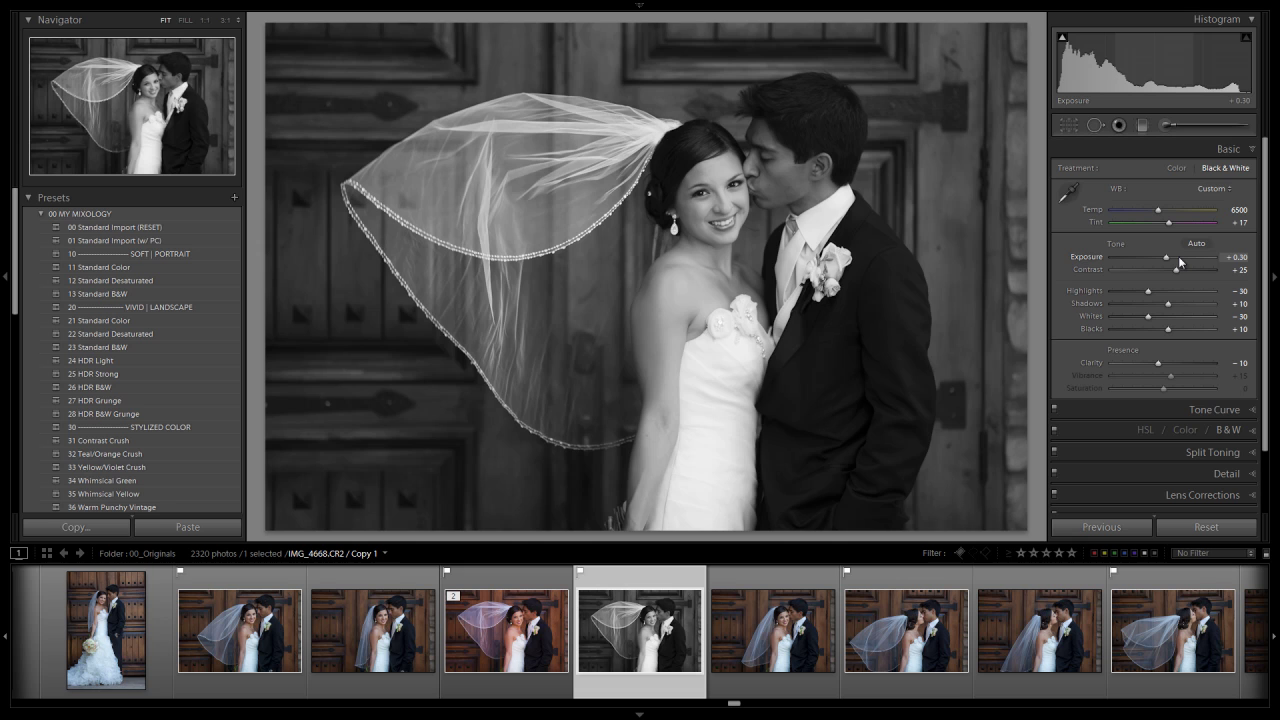
{"action": "key", "text": "Down"}
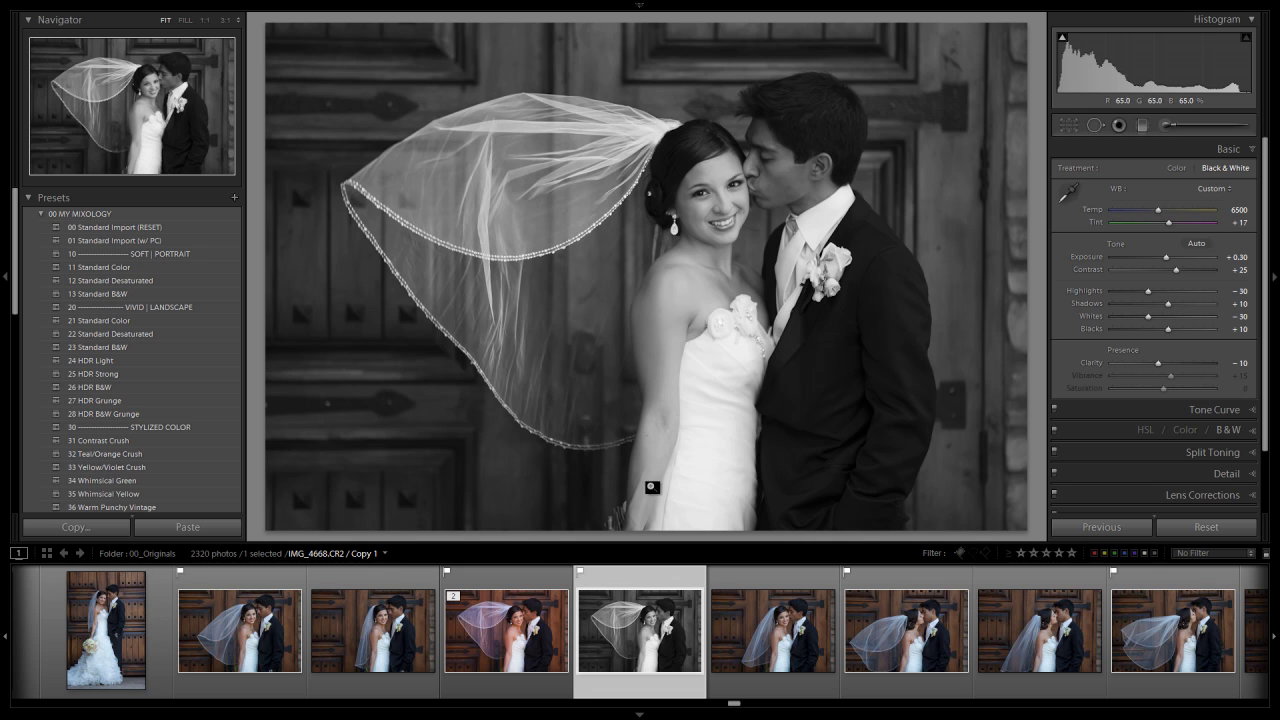
Step: Compare the color original and the black-and-white copy with their before versions
{"action": "left_click", "coordinate": [522, 637]}
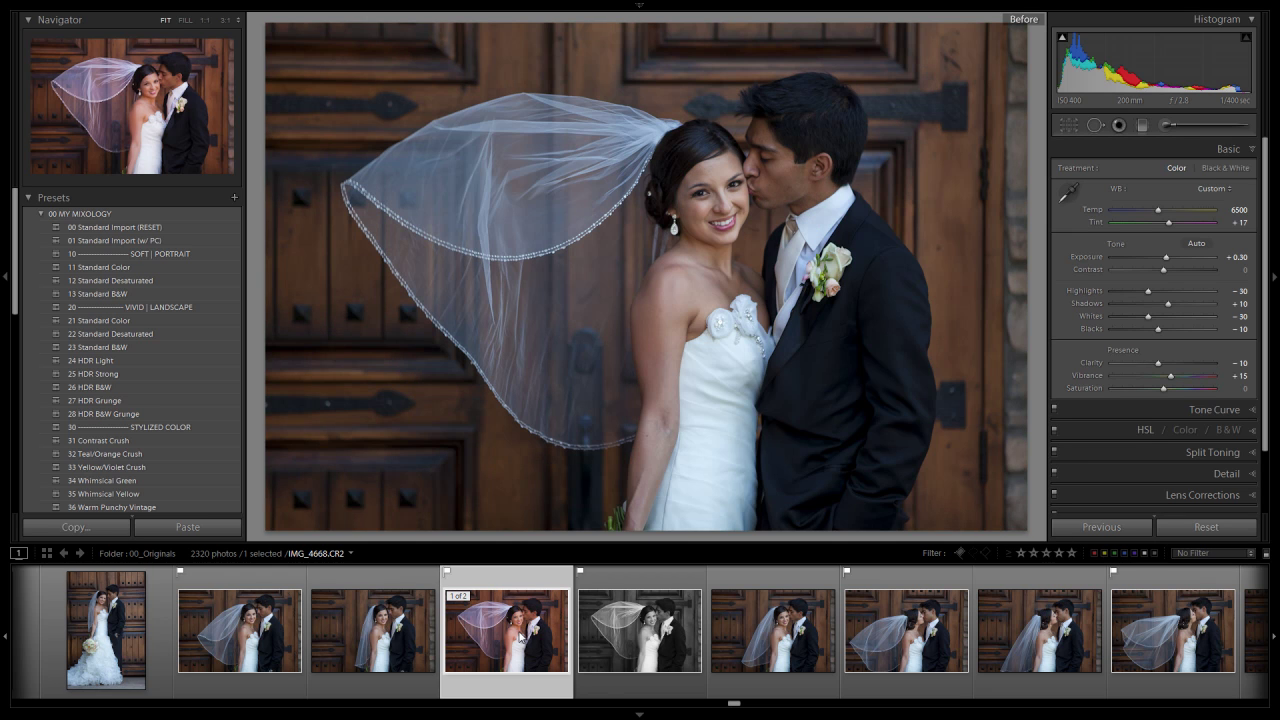
{"action": "key", "text": "backslash"}
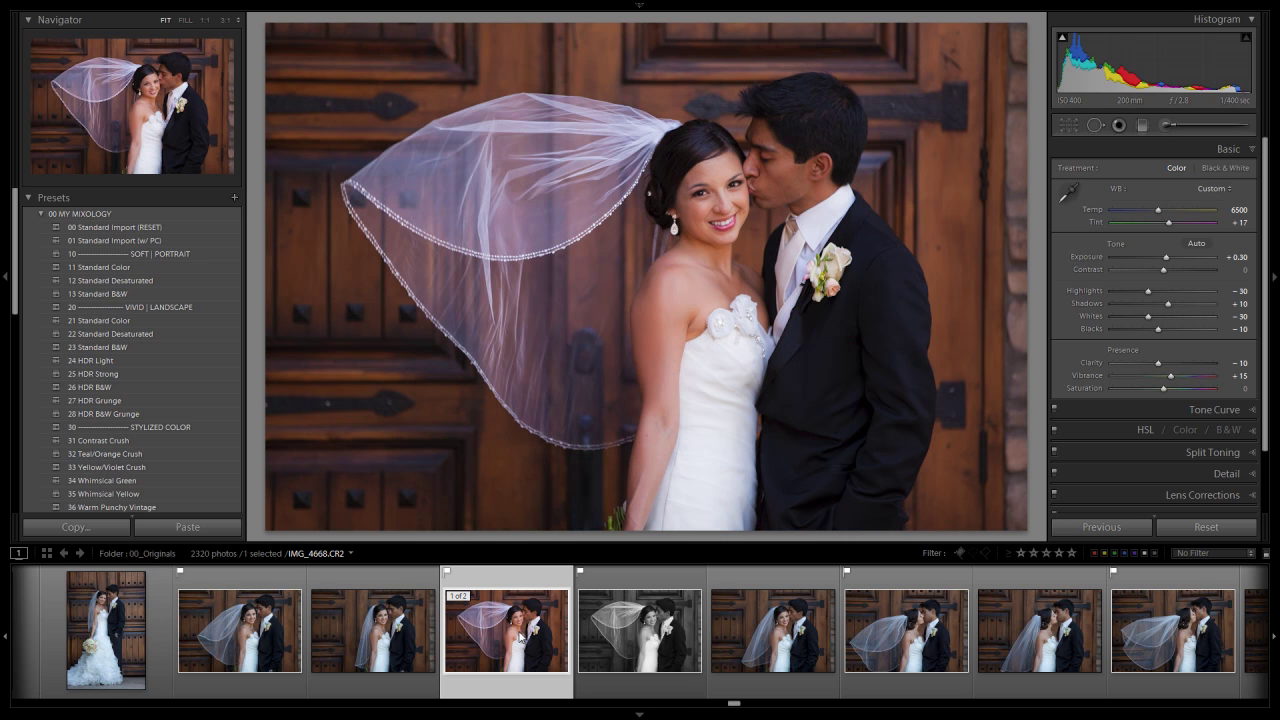
{"action": "left_click", "coordinate": [587, 643]}
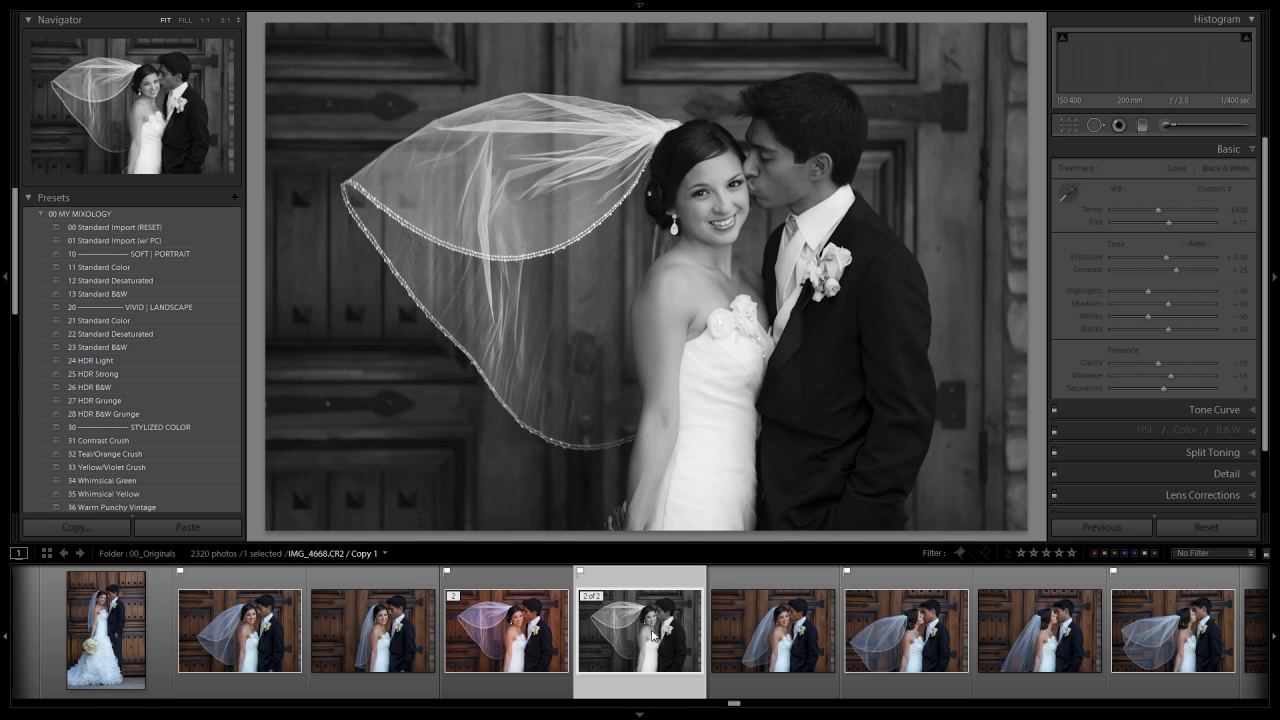
{"action": "key", "text": "backslash"}
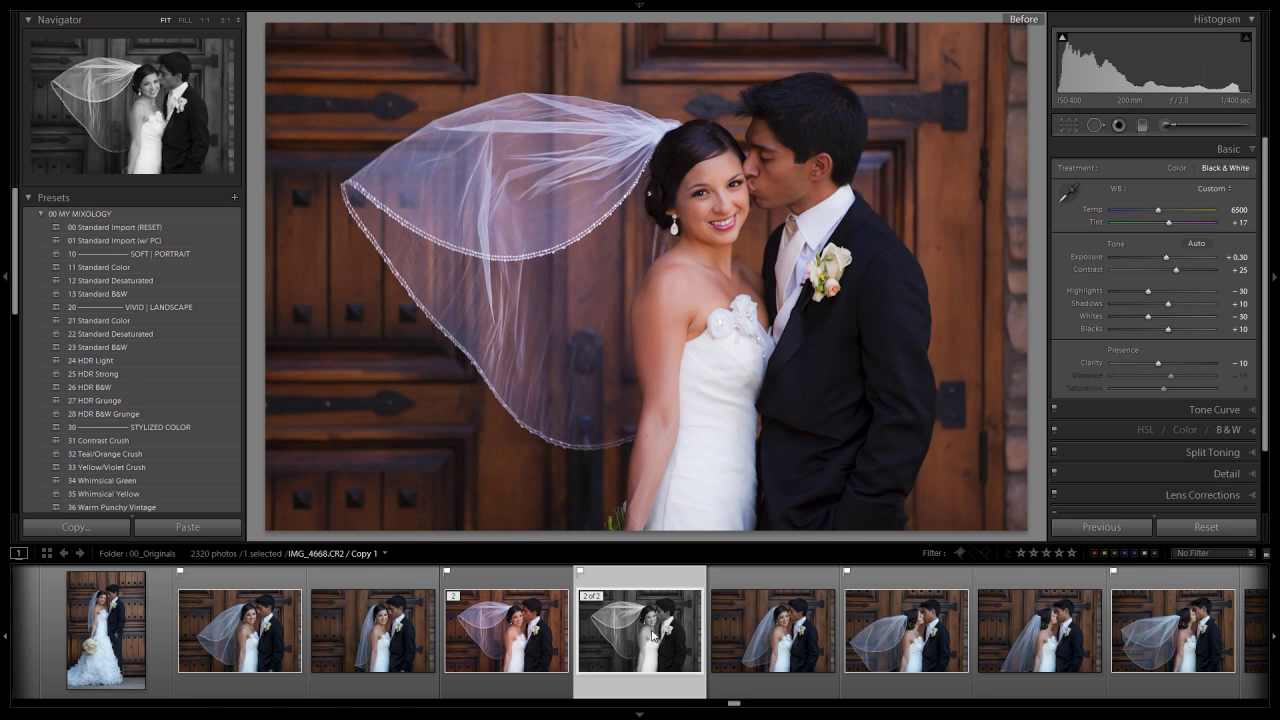
{"action": "key", "text": "backslash"}
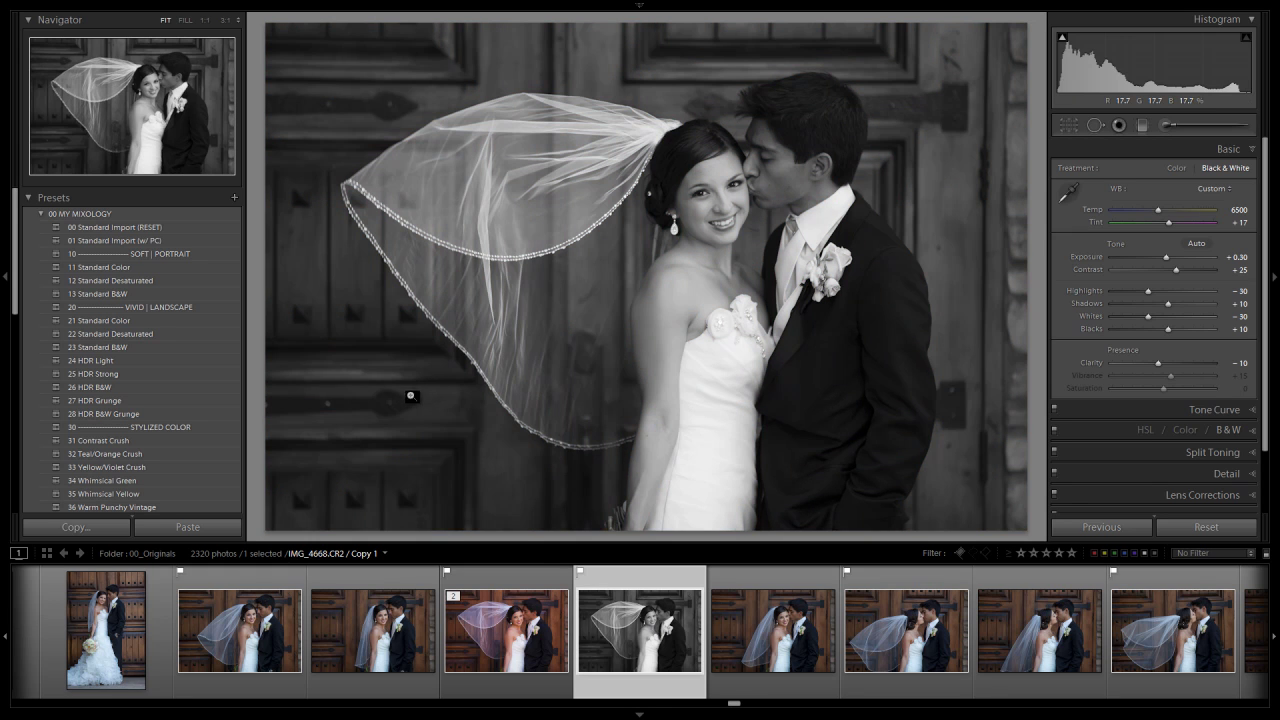
Step: Darken the stone strip along the copy's right edge with the 02 Burn (Darken) effect and a size 11.0 brush
{"action": "left_click", "coordinate": [1167, 124]}
{"action": "left_click", "coordinate": [1133, 178]}
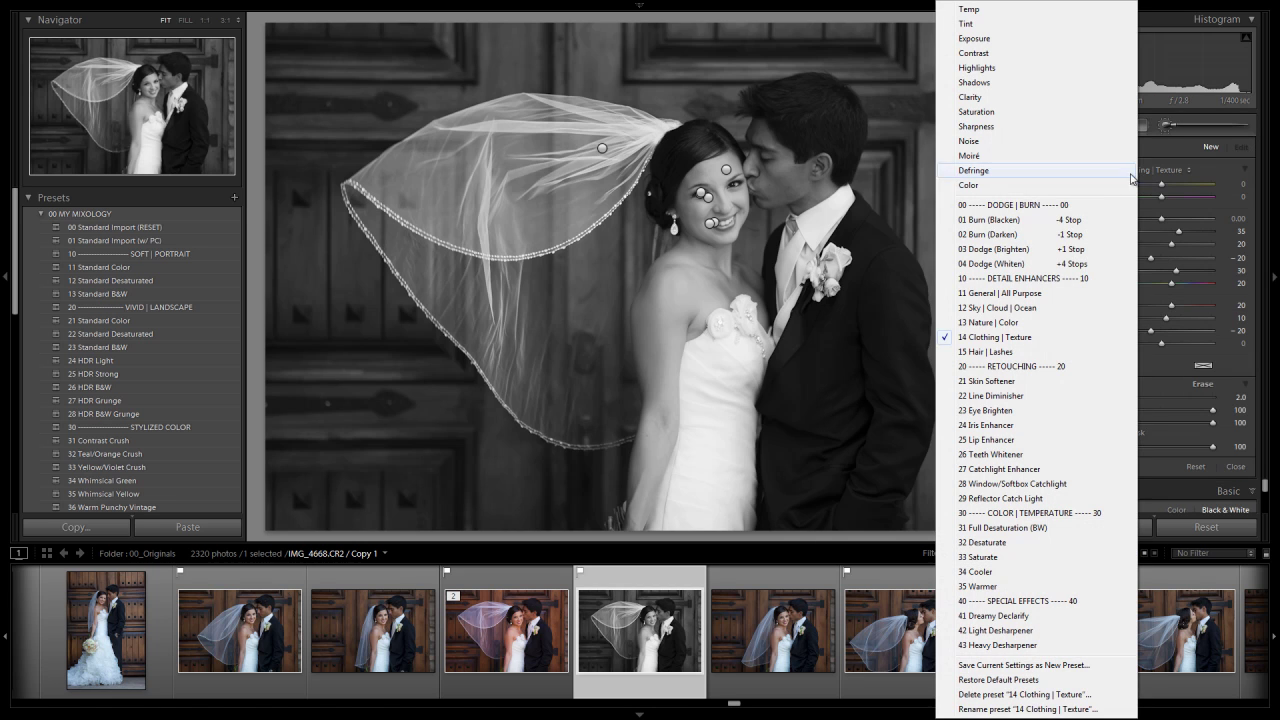
{"action": "left_click", "coordinate": [1030, 234]}
{"action": "scroll", "coordinate": [1023, 93], "scroll_direction": "up", "scroll_amount": 3}
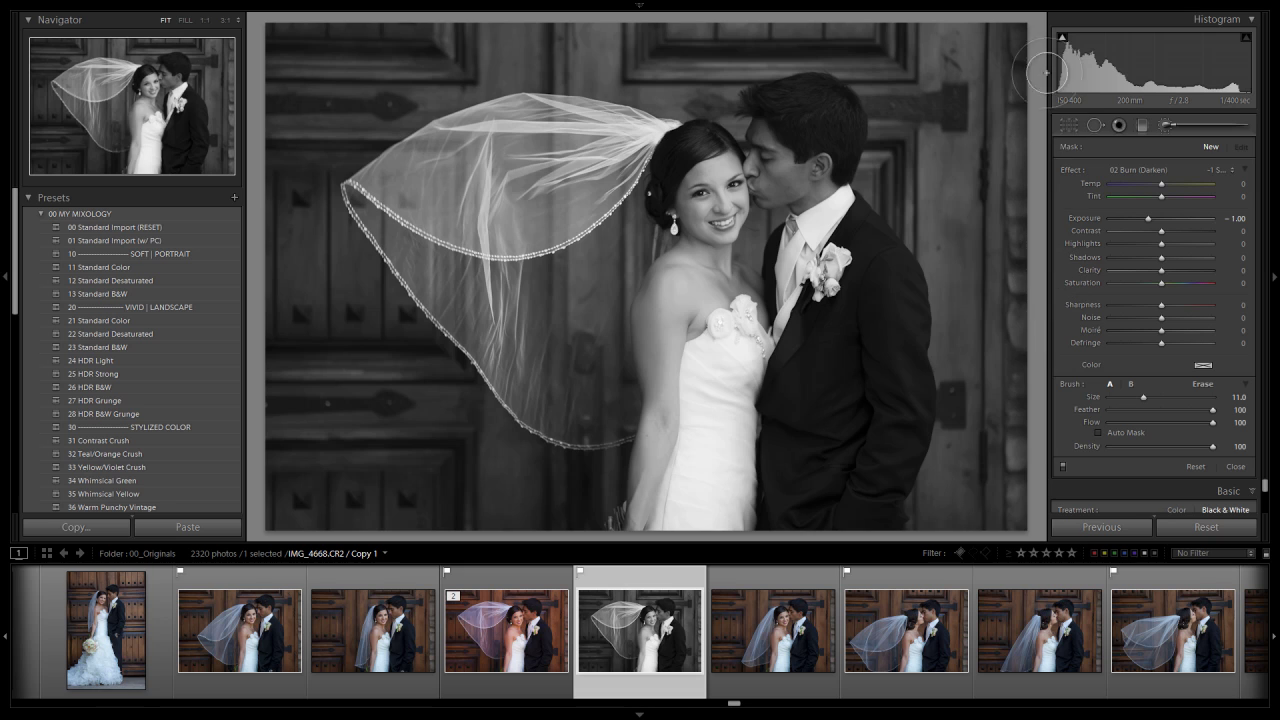
{"action": "left_click_drag", "start_coordinate": [1040, 353], "coordinate": [1046, 534]}
Step: Erase the burn effect spilling onto the door beside the copy's stone strip with a size 6.0 eraser
{"action": "key", "text": "alt"}
{"action": "scroll", "coordinate": [991, 37], "scroll_direction": "up", "scroll_amount": 3}
{"action": "left_click_drag", "start_coordinate": [995, 38], "coordinate": [974, 486]}
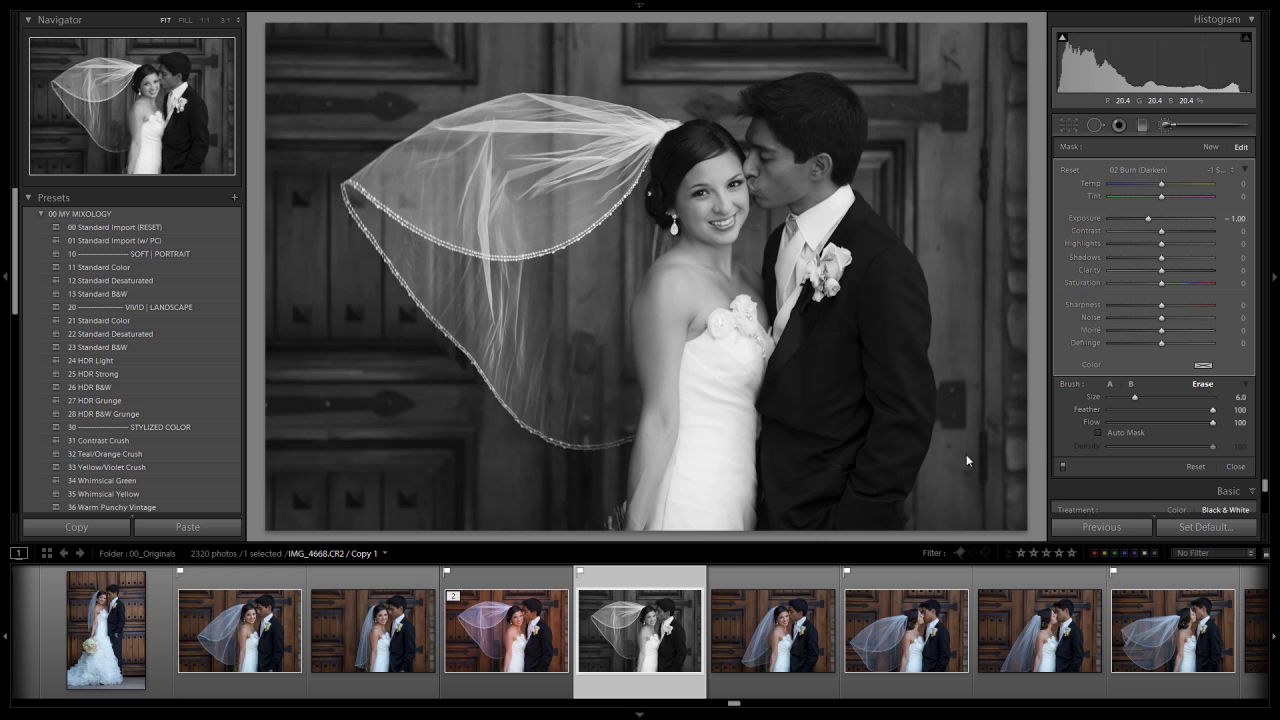
Step: Burn the stone strip along the color original's right edge with 02 Burn (Darken) and a size 10.0 brush
{"action": "key", "text": "Left"}
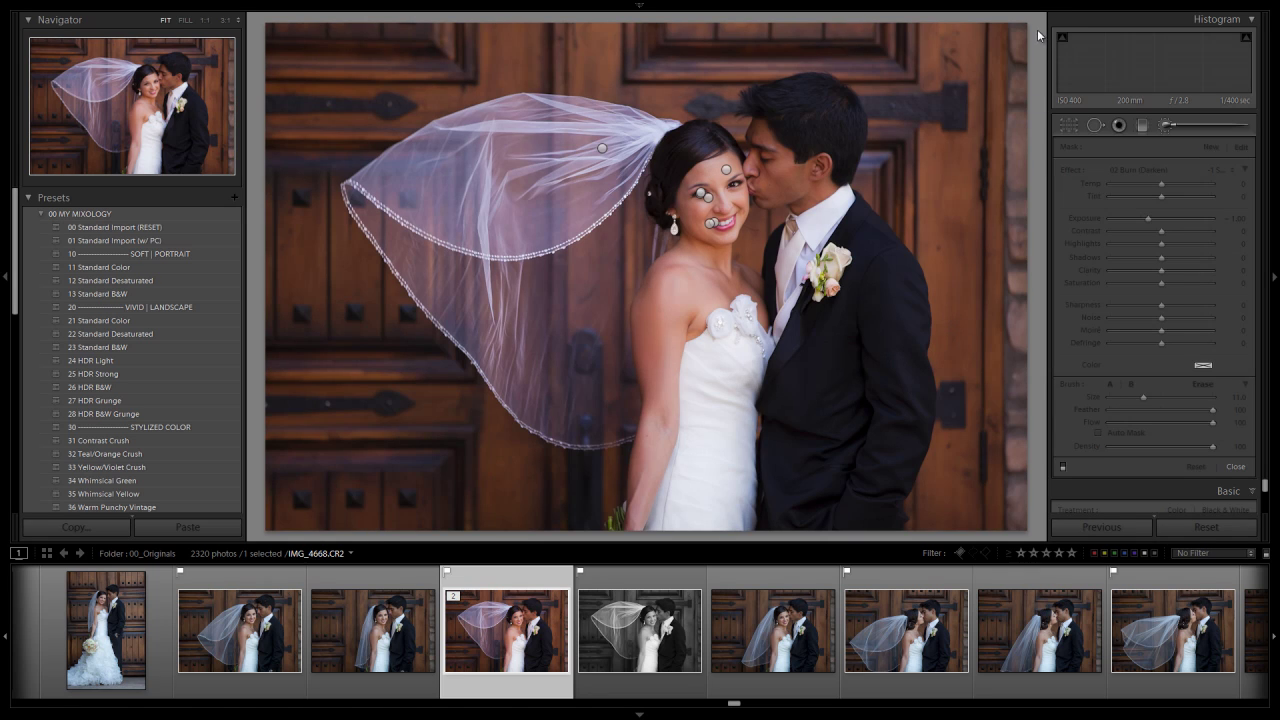
{"action": "key", "text": "h"}
{"action": "key", "text": "bracketleft"}
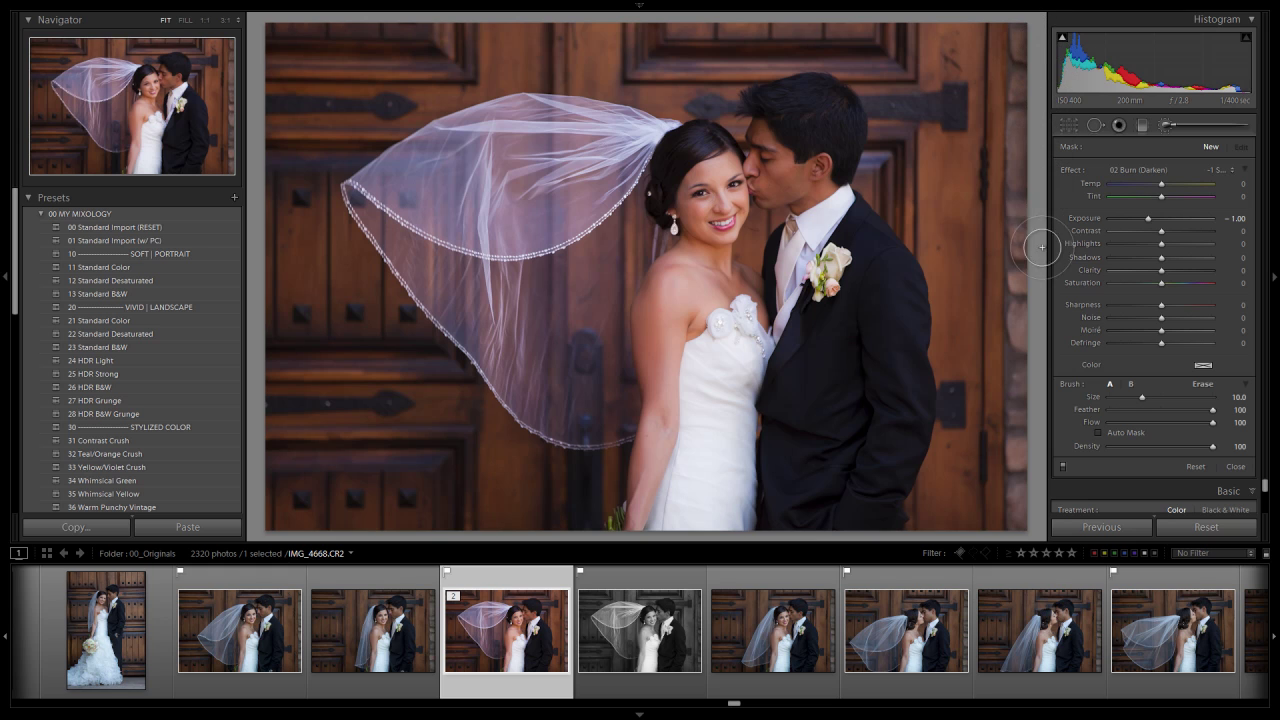
{"action": "mouse_move", "coordinate": [1040, 523]}
{"action": "left_mouse_down"}
{"action": "mouse_move", "coordinate": [1035, 4]}
{"action": "mouse_move", "coordinate": [1030, 30]}
{"action": "left_mouse_up"}
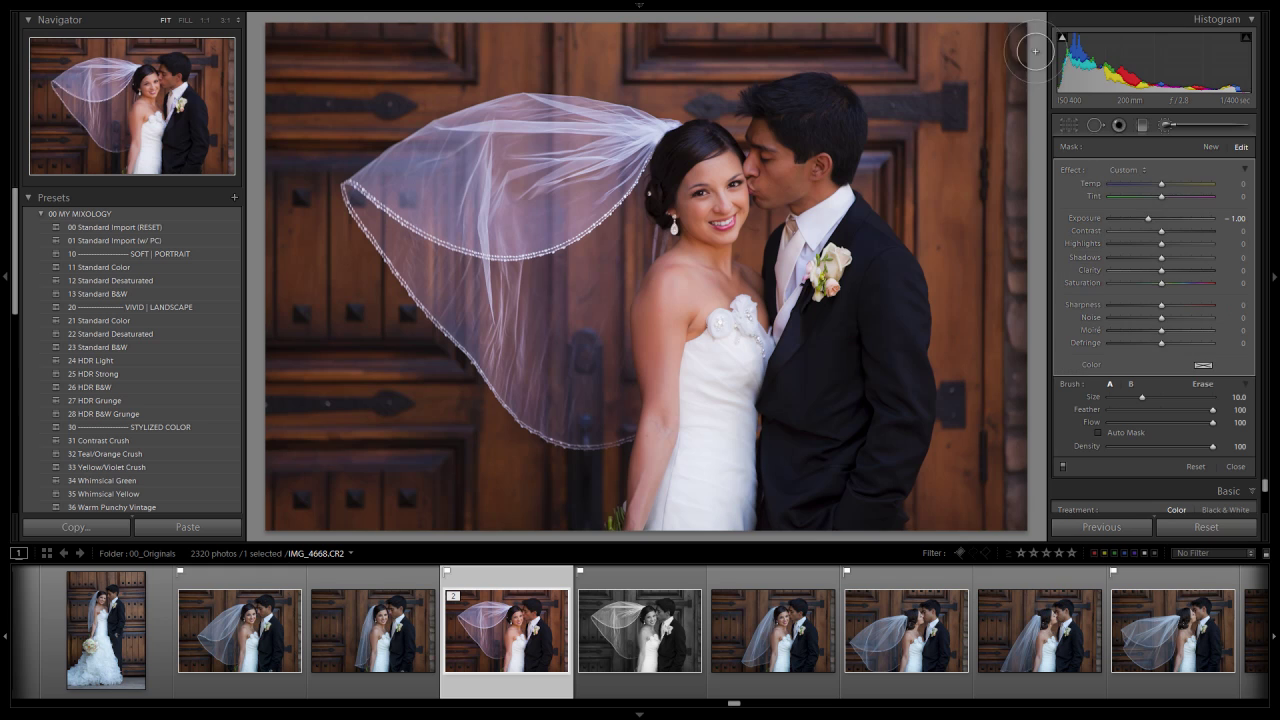
{"action": "key", "text": "r"}
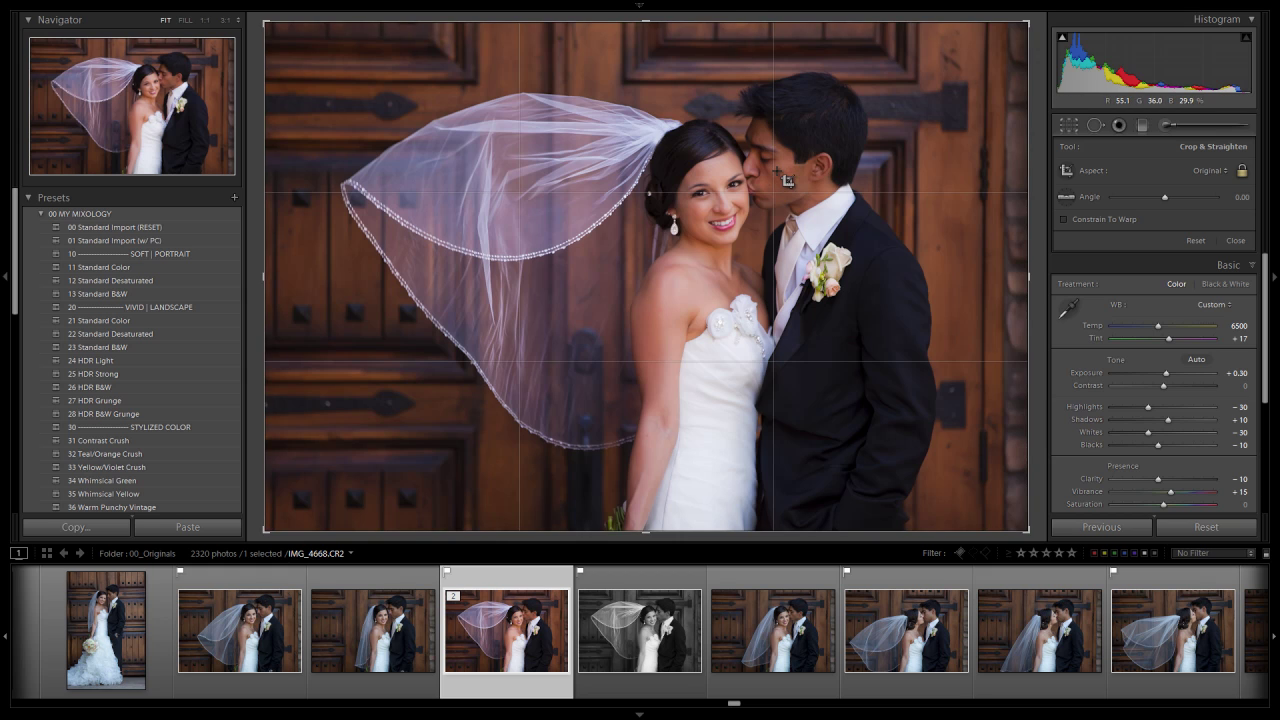
{"action": "key", "text": "r"}
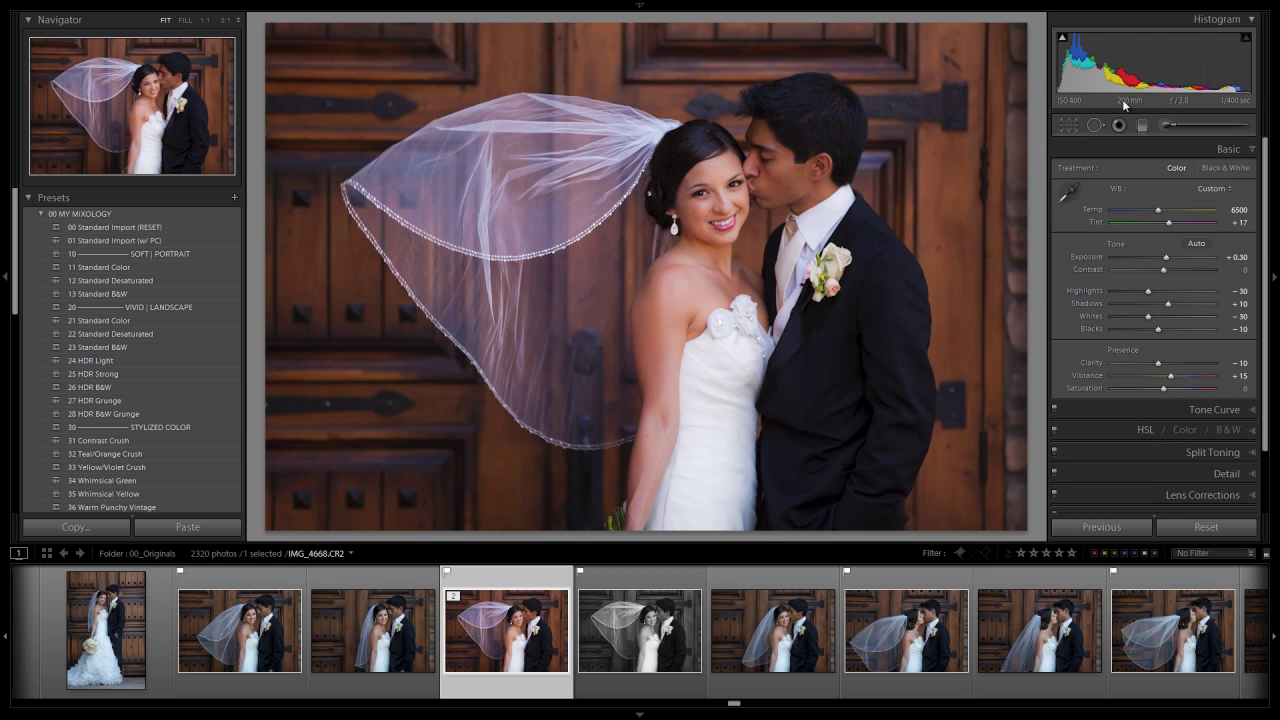
Step: Add a second burn adjustment along the color photo's right edge, redoing the first stroke, and clean up spill with a size 14.0 eraser
{"action": "left_click", "coordinate": [1168, 126]}
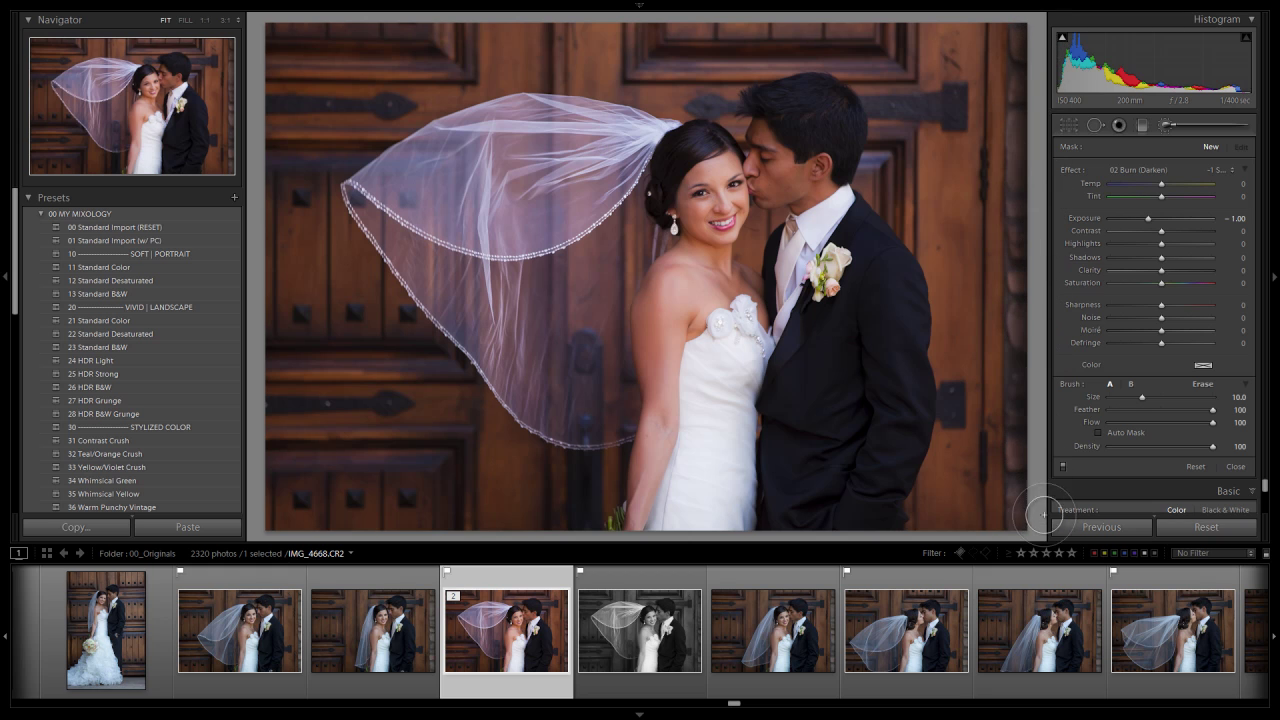
{"action": "left_click", "coordinate": [1032, 130]}
{"action": "key", "text": "ctrl+z"}
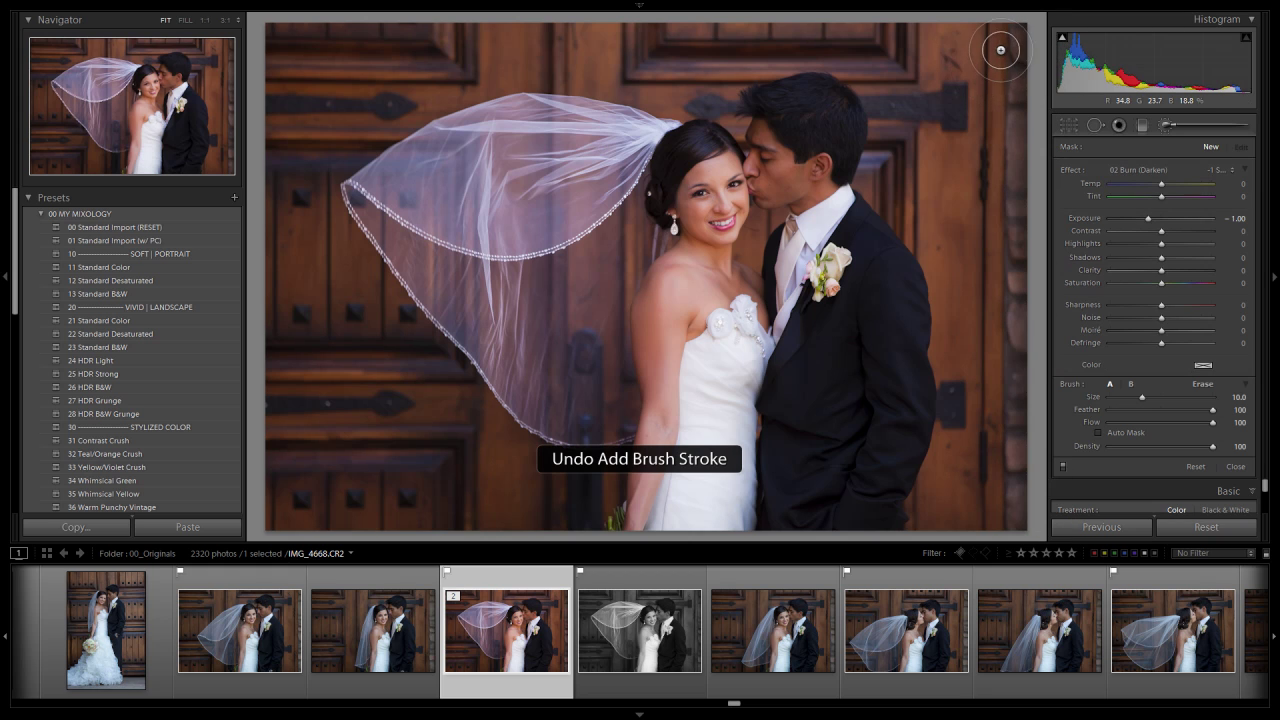
{"action": "left_click", "coordinate": [1020, 34]}
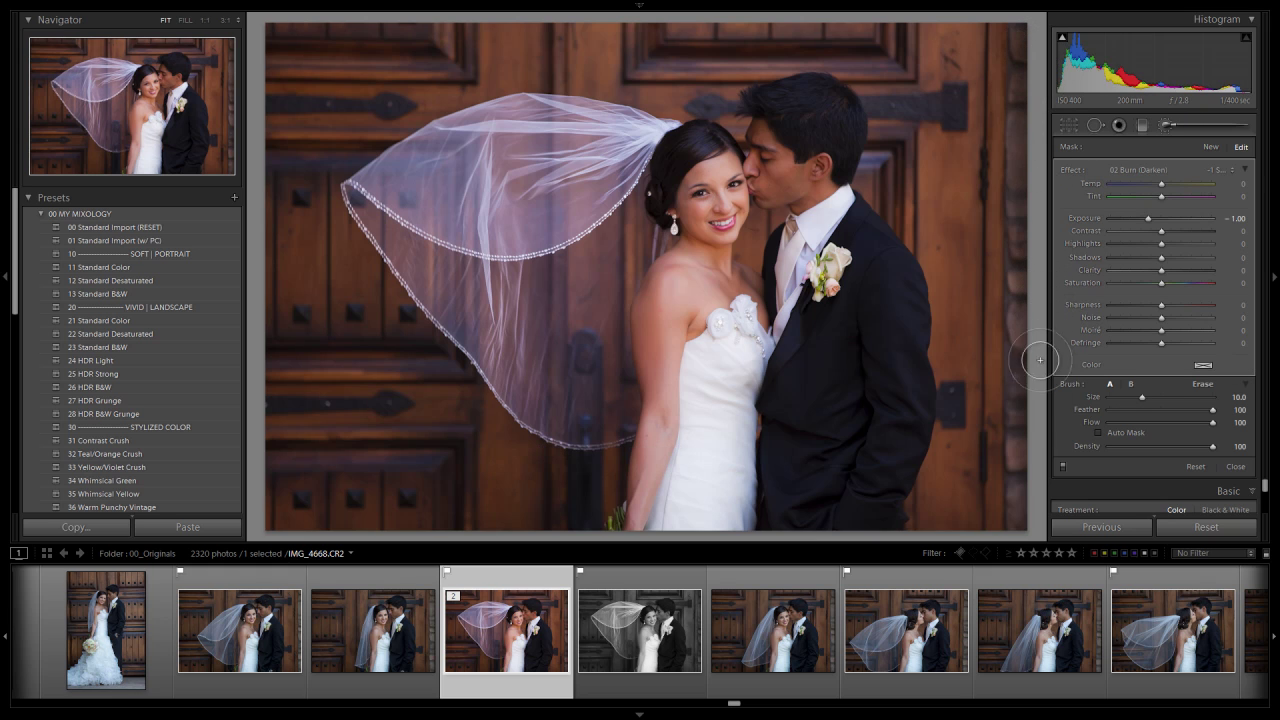
{"action": "key", "text": "alt"}
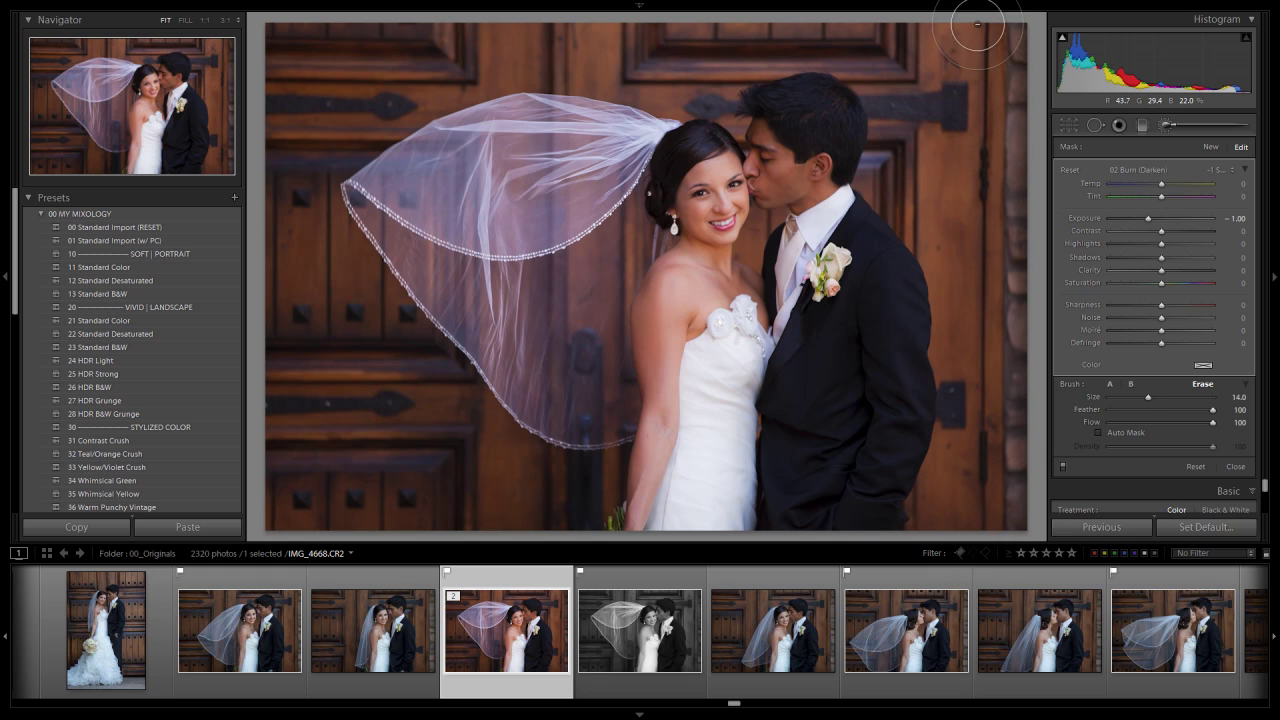
{"action": "left_click", "coordinate": [1166, 124]}
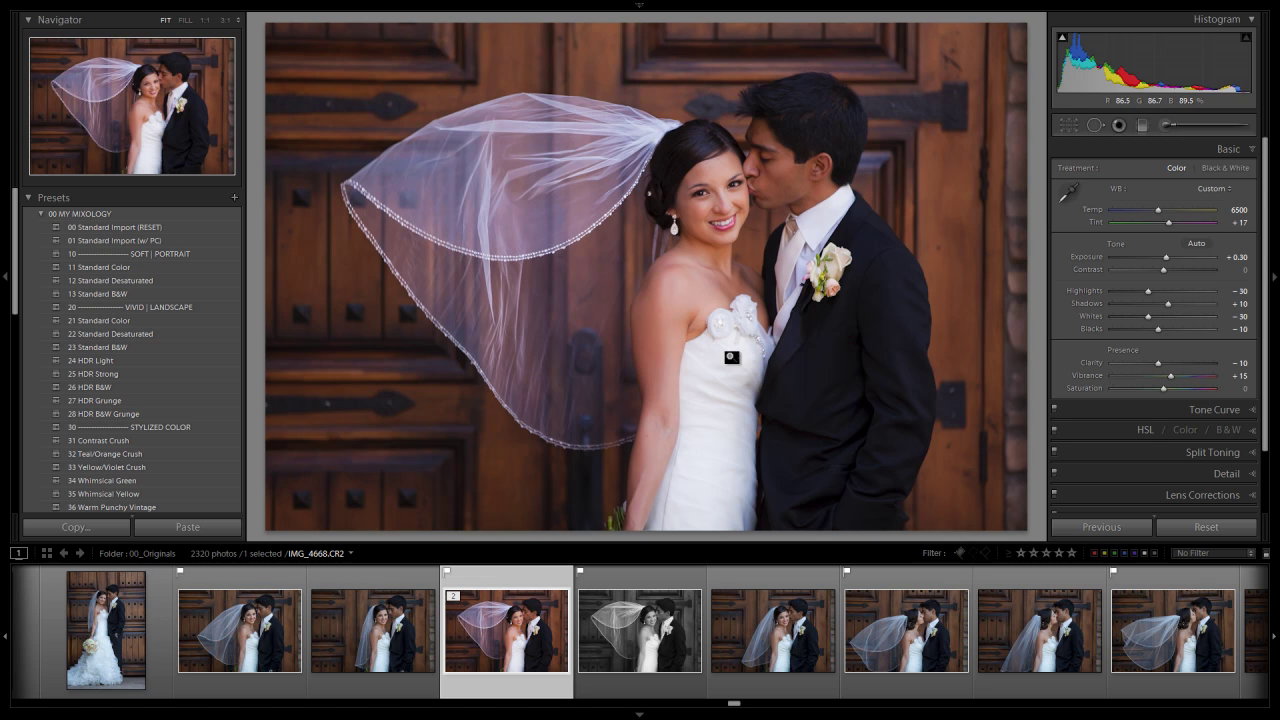
Step: Try a tighter crop of the black-and-white copy that excludes the stone strip, and undo the crop
{"action": "left_click", "coordinate": [645, 634]}
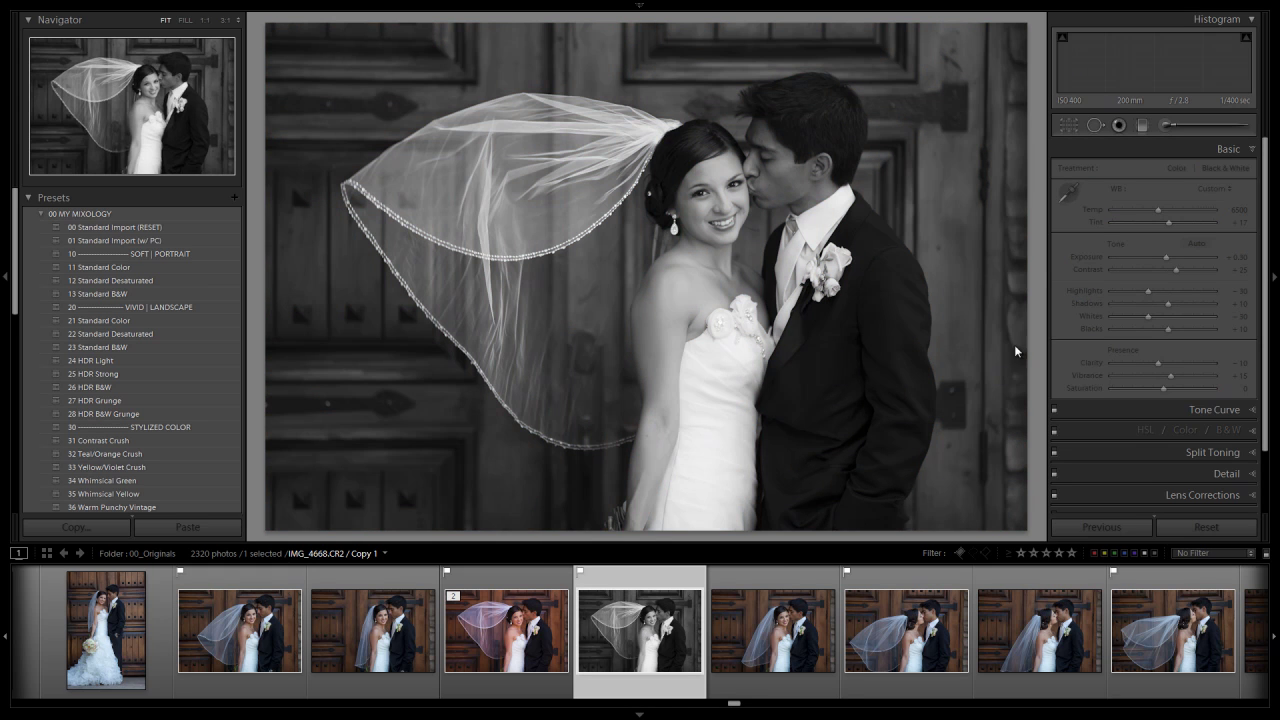
{"action": "key", "text": "r"}
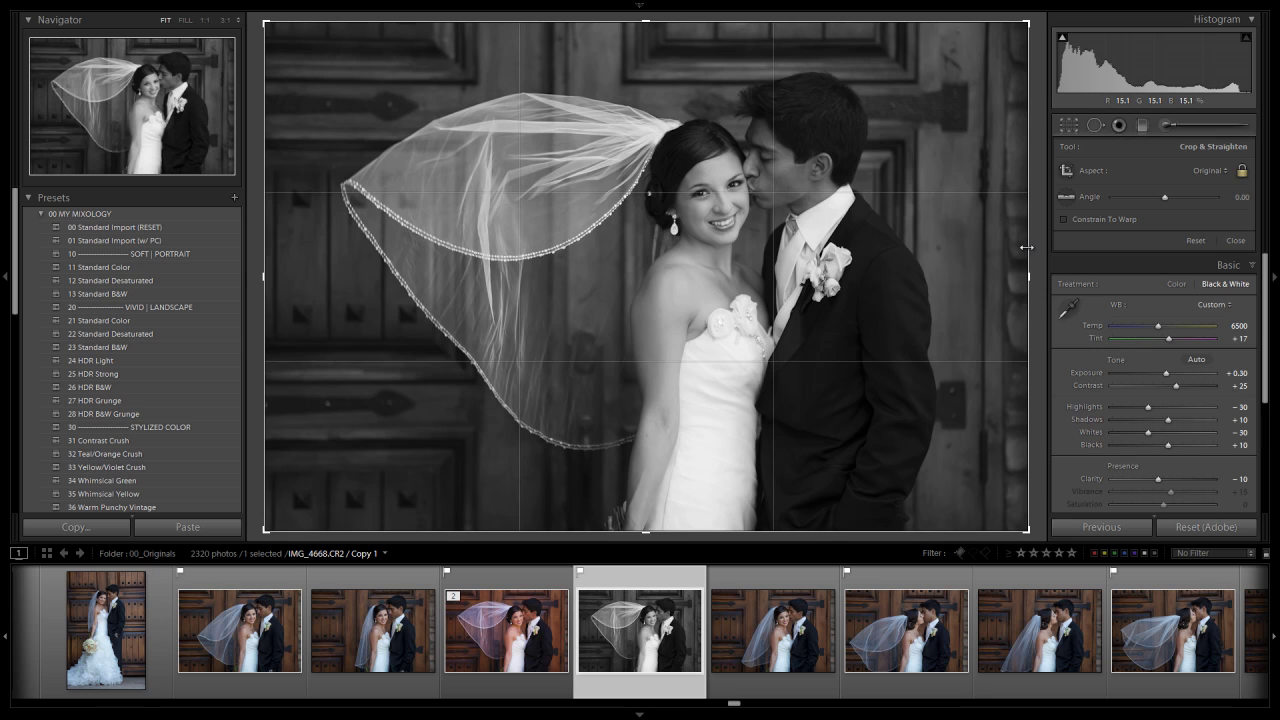
{"action": "left_click_drag", "start_coordinate": [1010, 247], "coordinate": [1005, 252]}
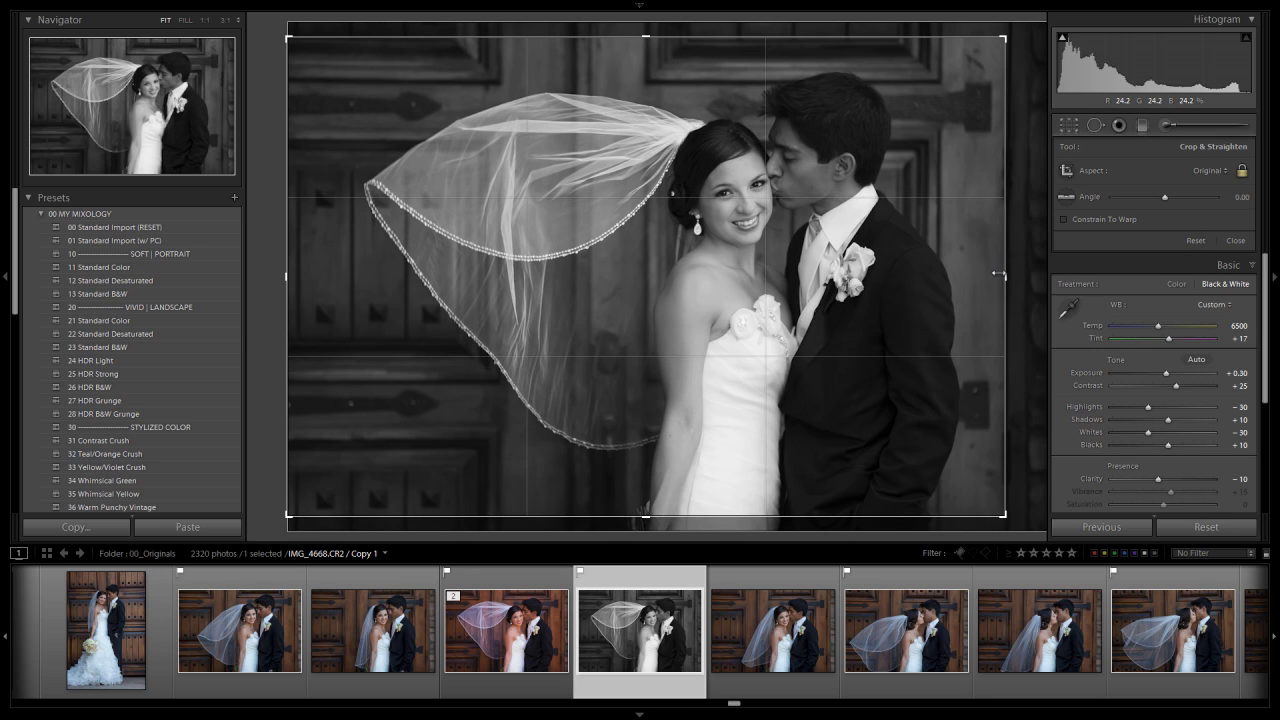
{"action": "key", "text": "r"}
{"action": "key", "text": "ctrl+z"}
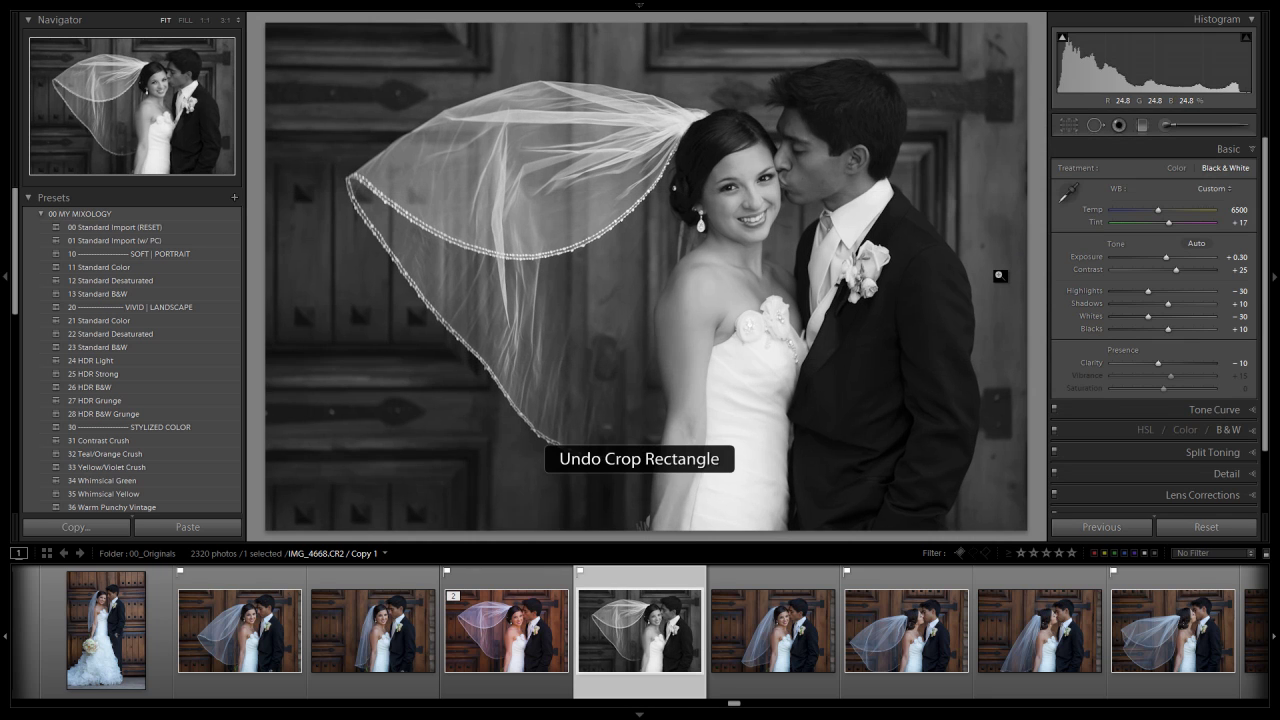